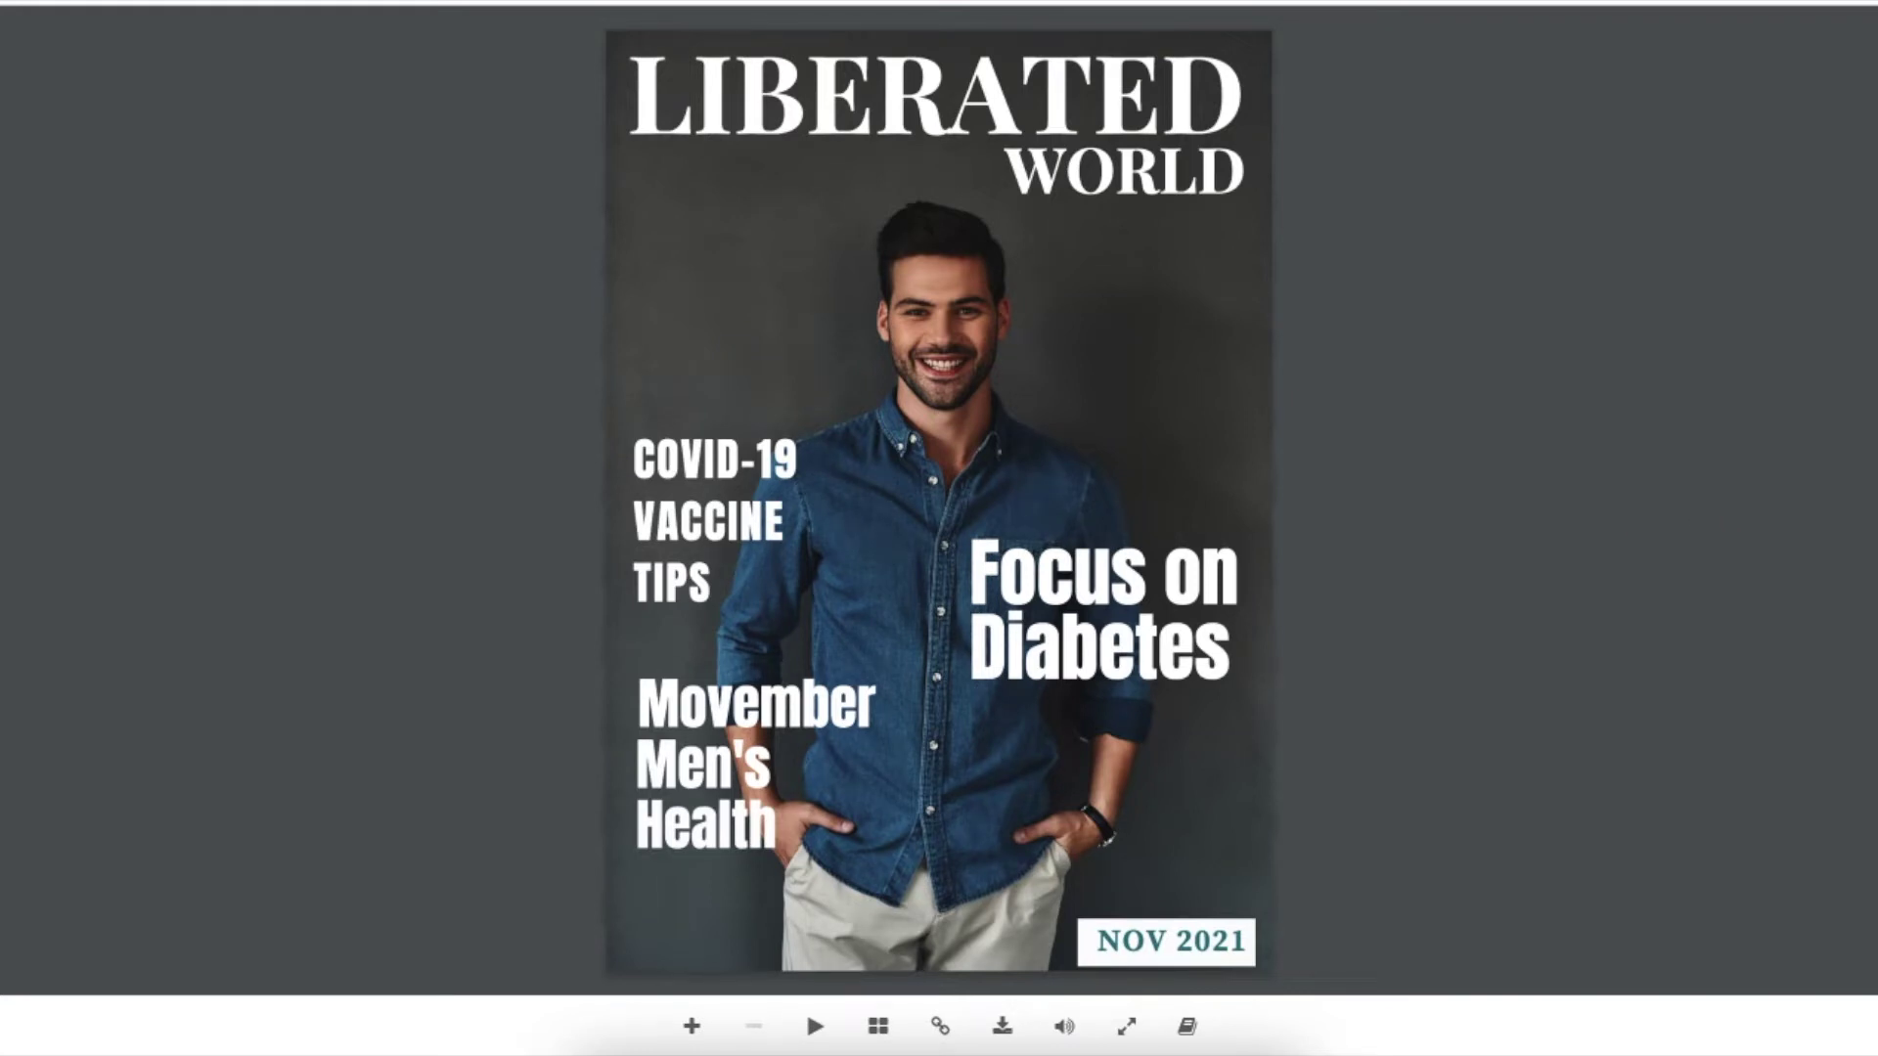
# Flip through the flipbook to the Wellness page 8, then back to the front cover
pyautogui.click(1846, 530)
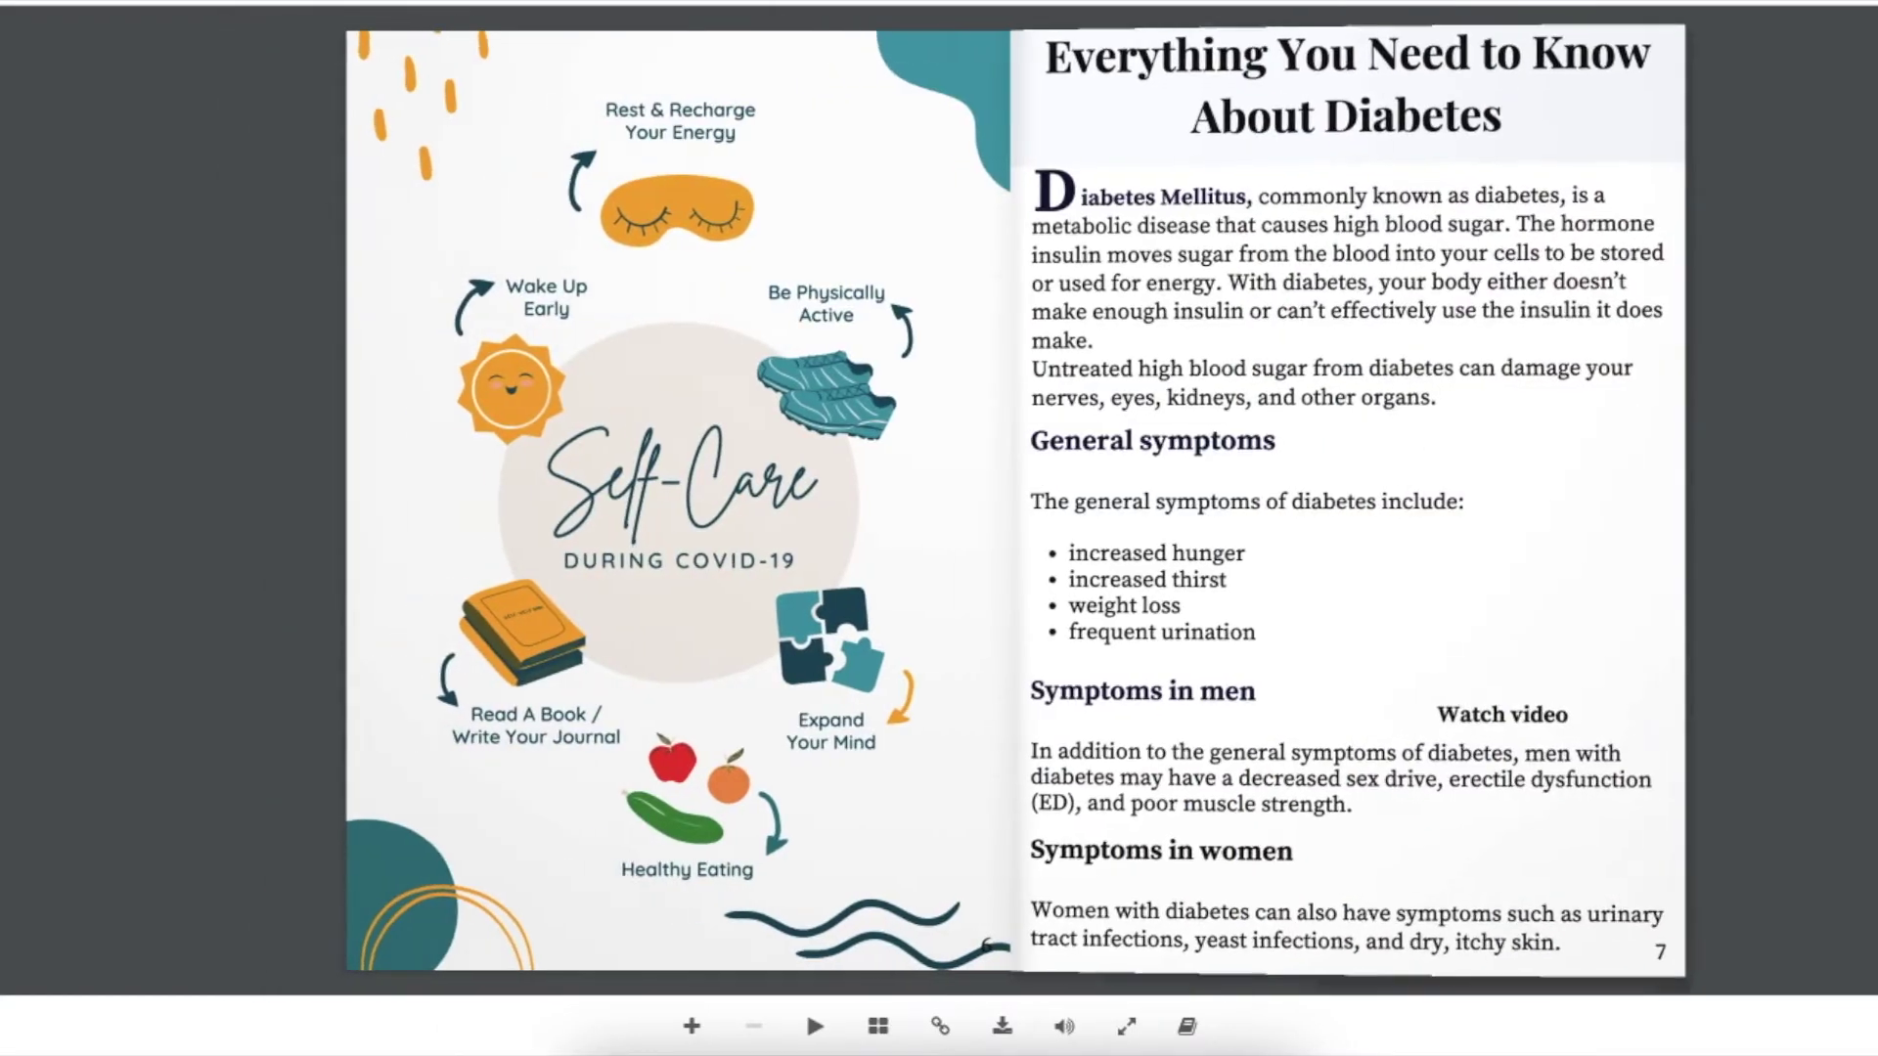
pyautogui.press('Right')
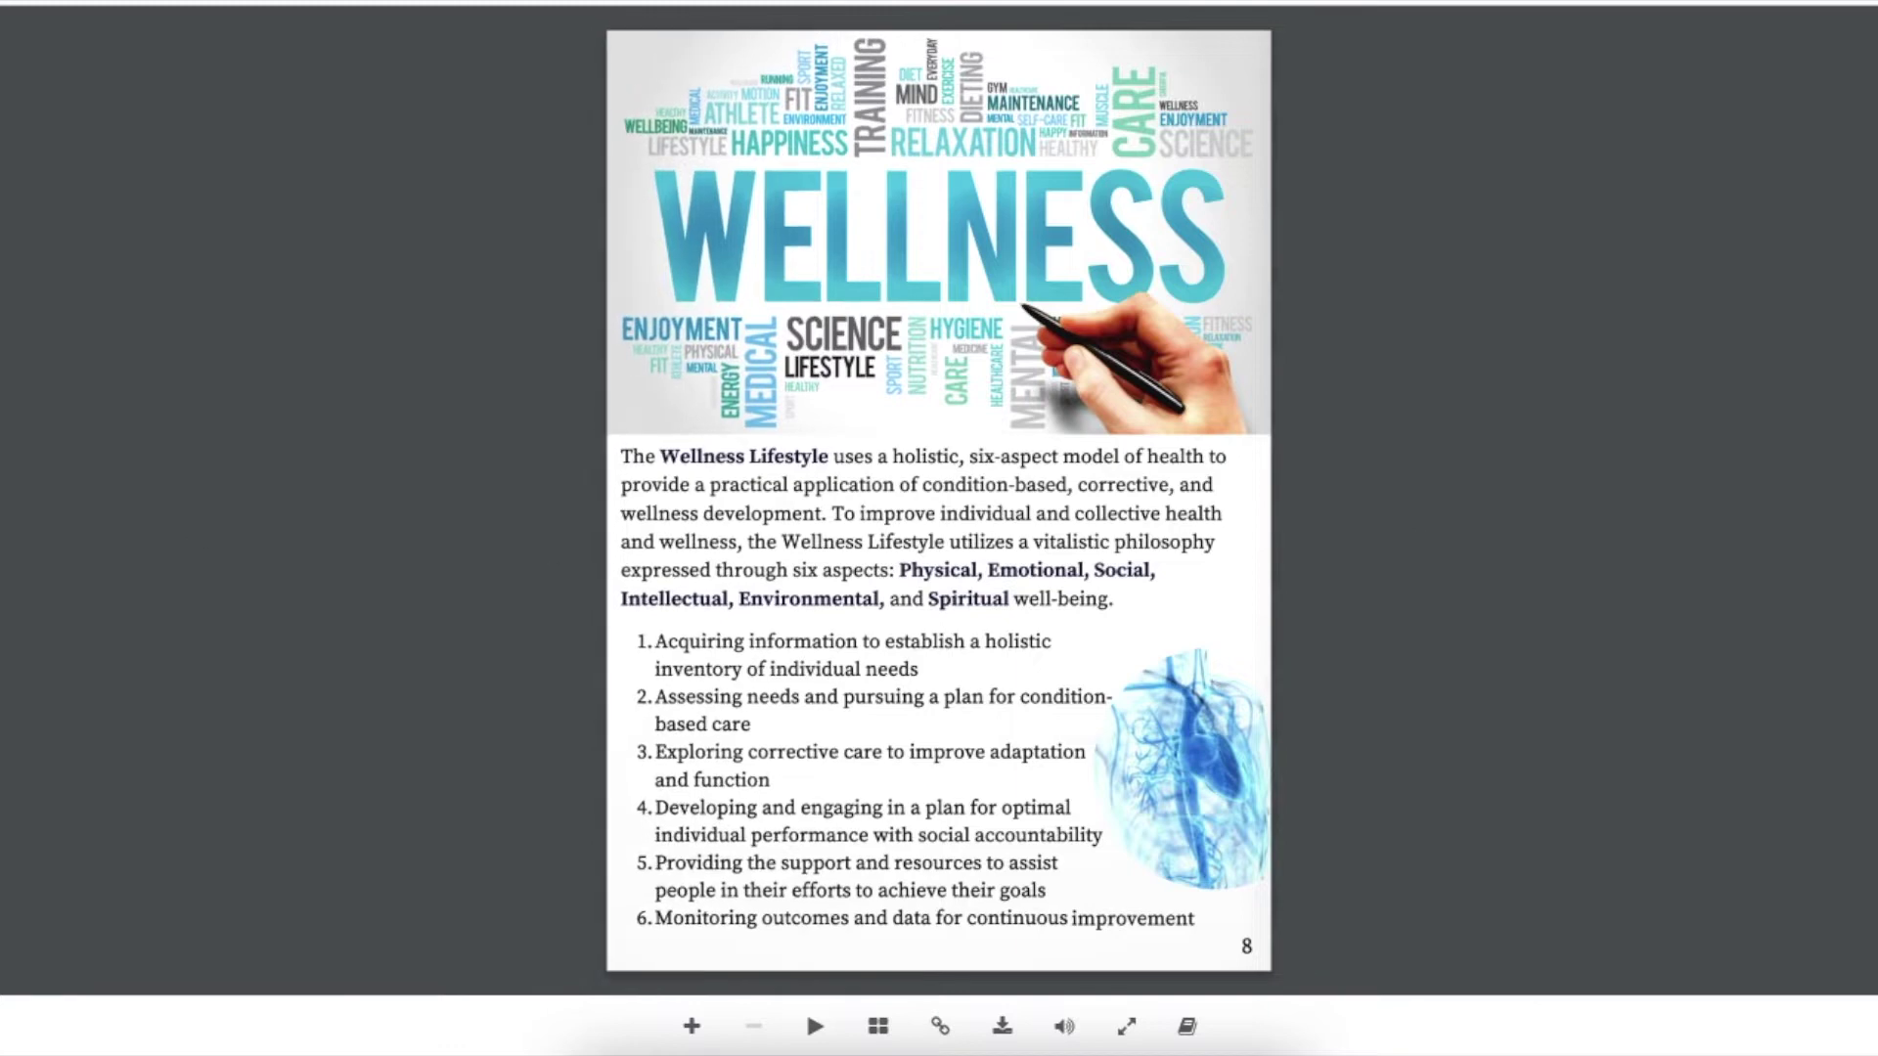
pyautogui.press('Left')
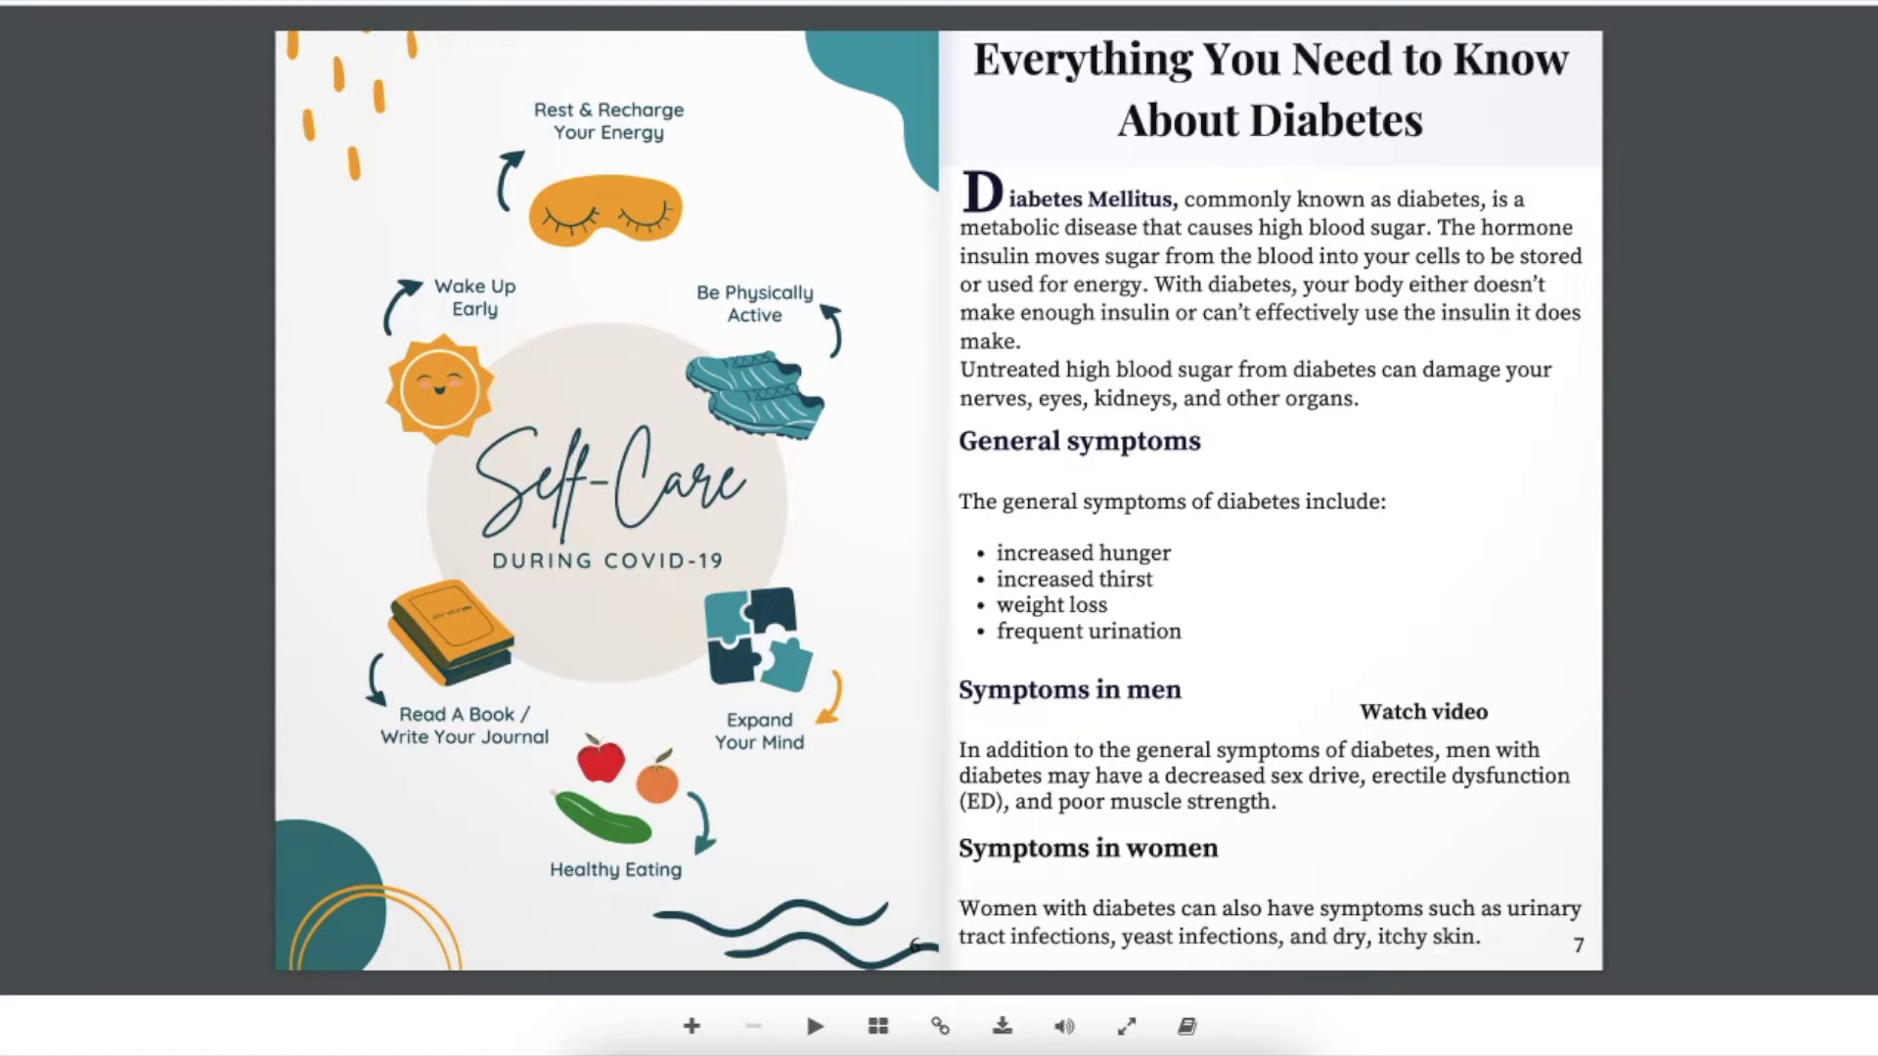
pyautogui.press('Left')
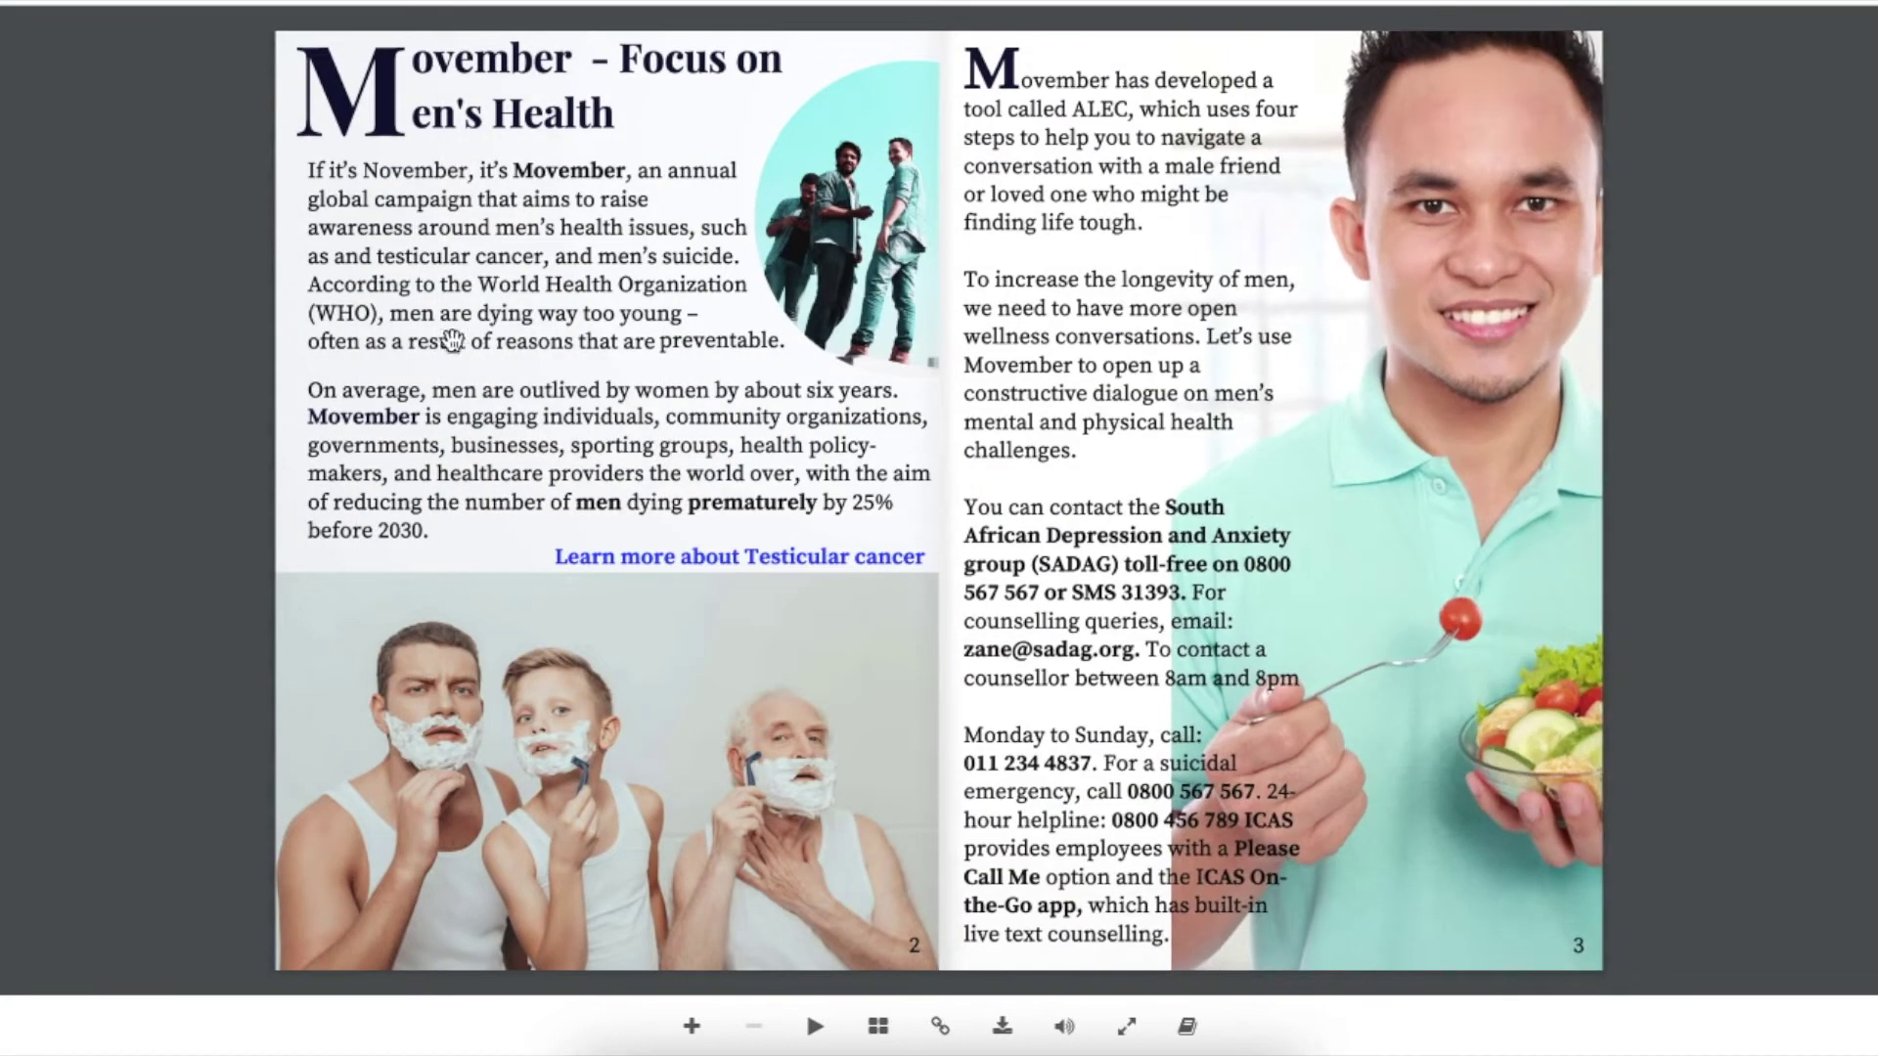
pyautogui.press('Left')
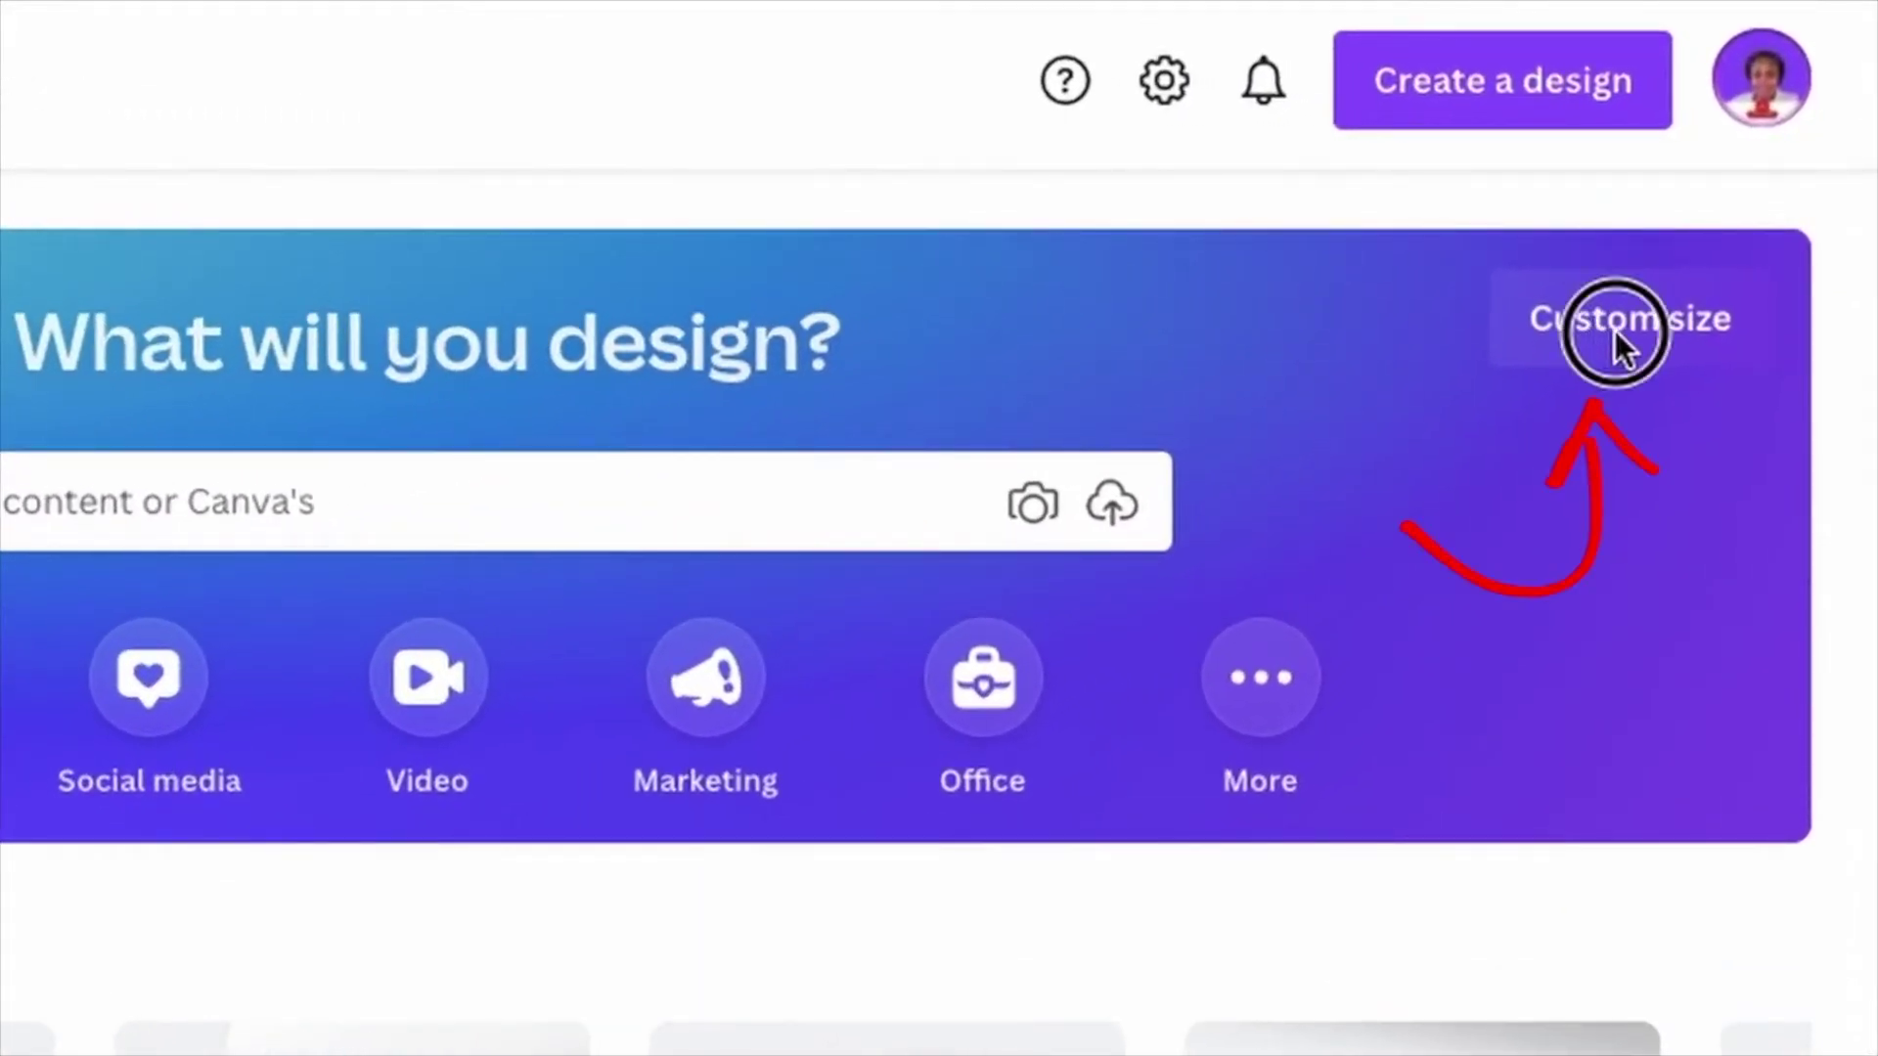
# Create a blank custom-size design of 210 × 297 px
pyautogui.click(1616, 342)
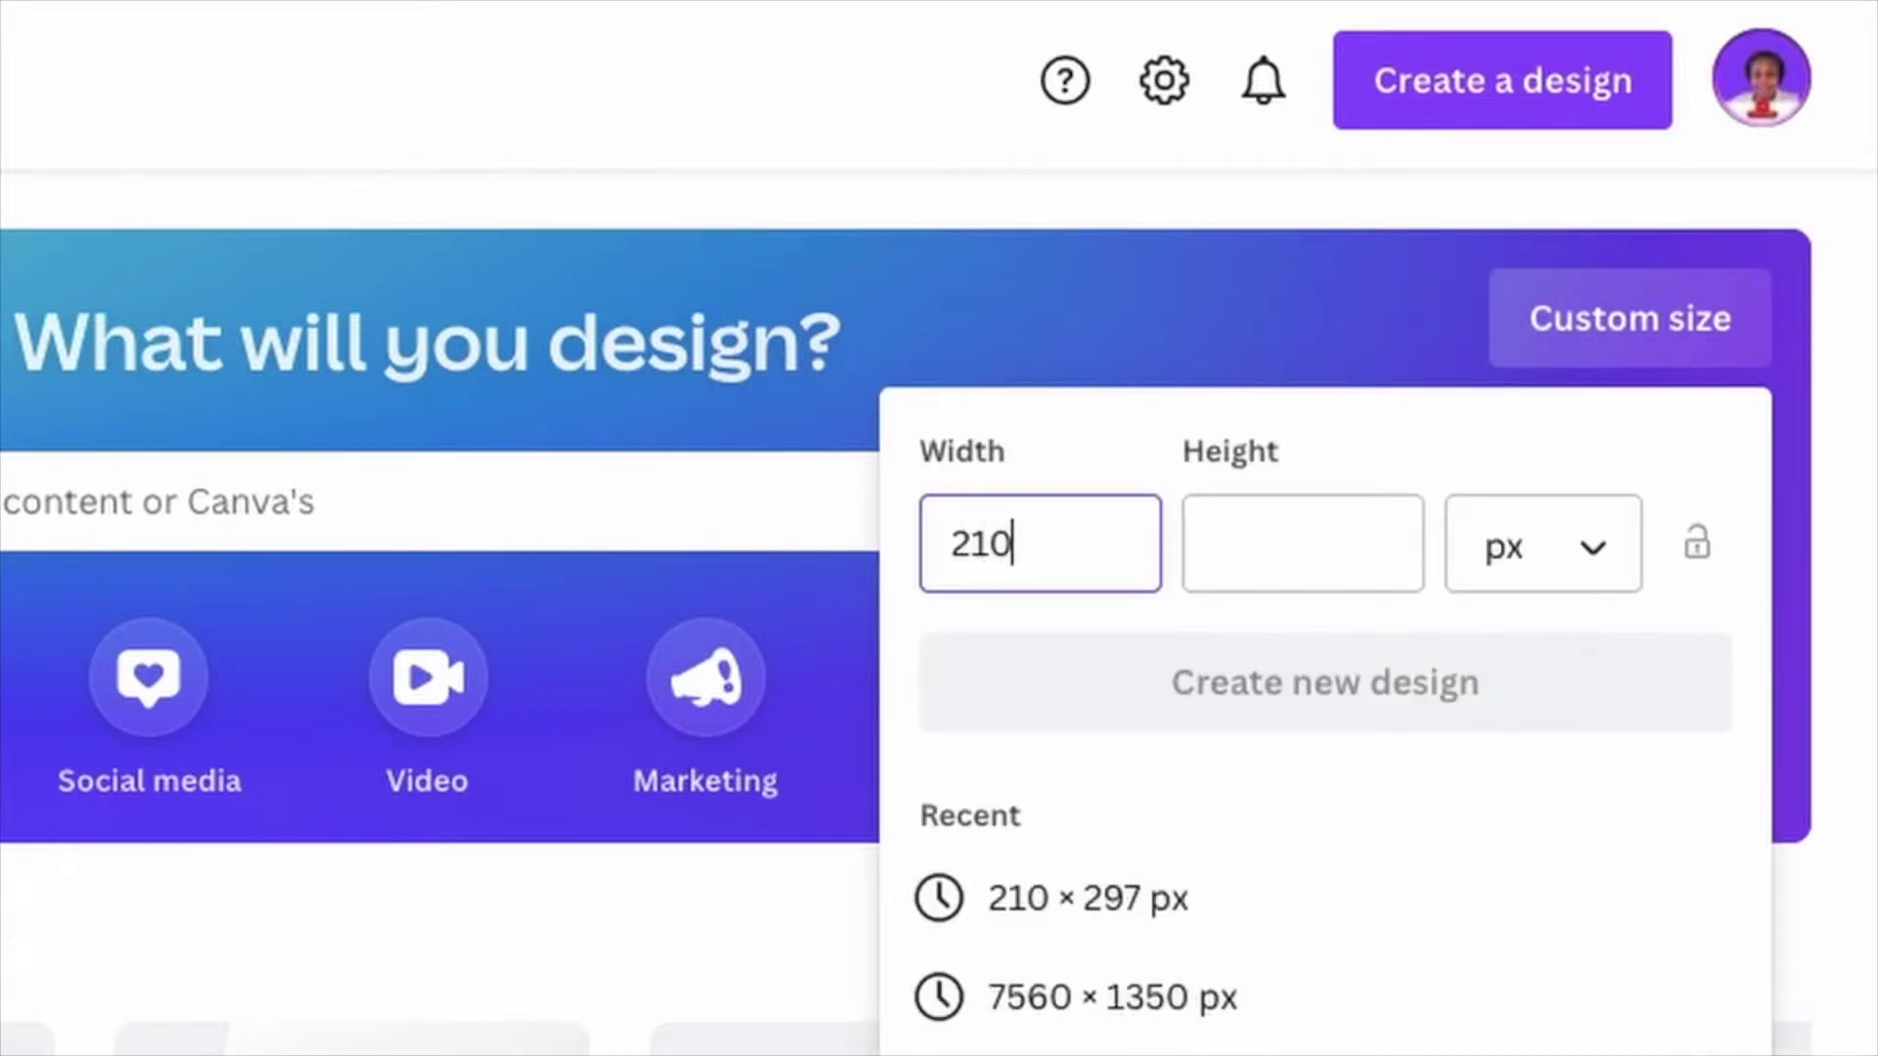
pyautogui.click(1239, 553)
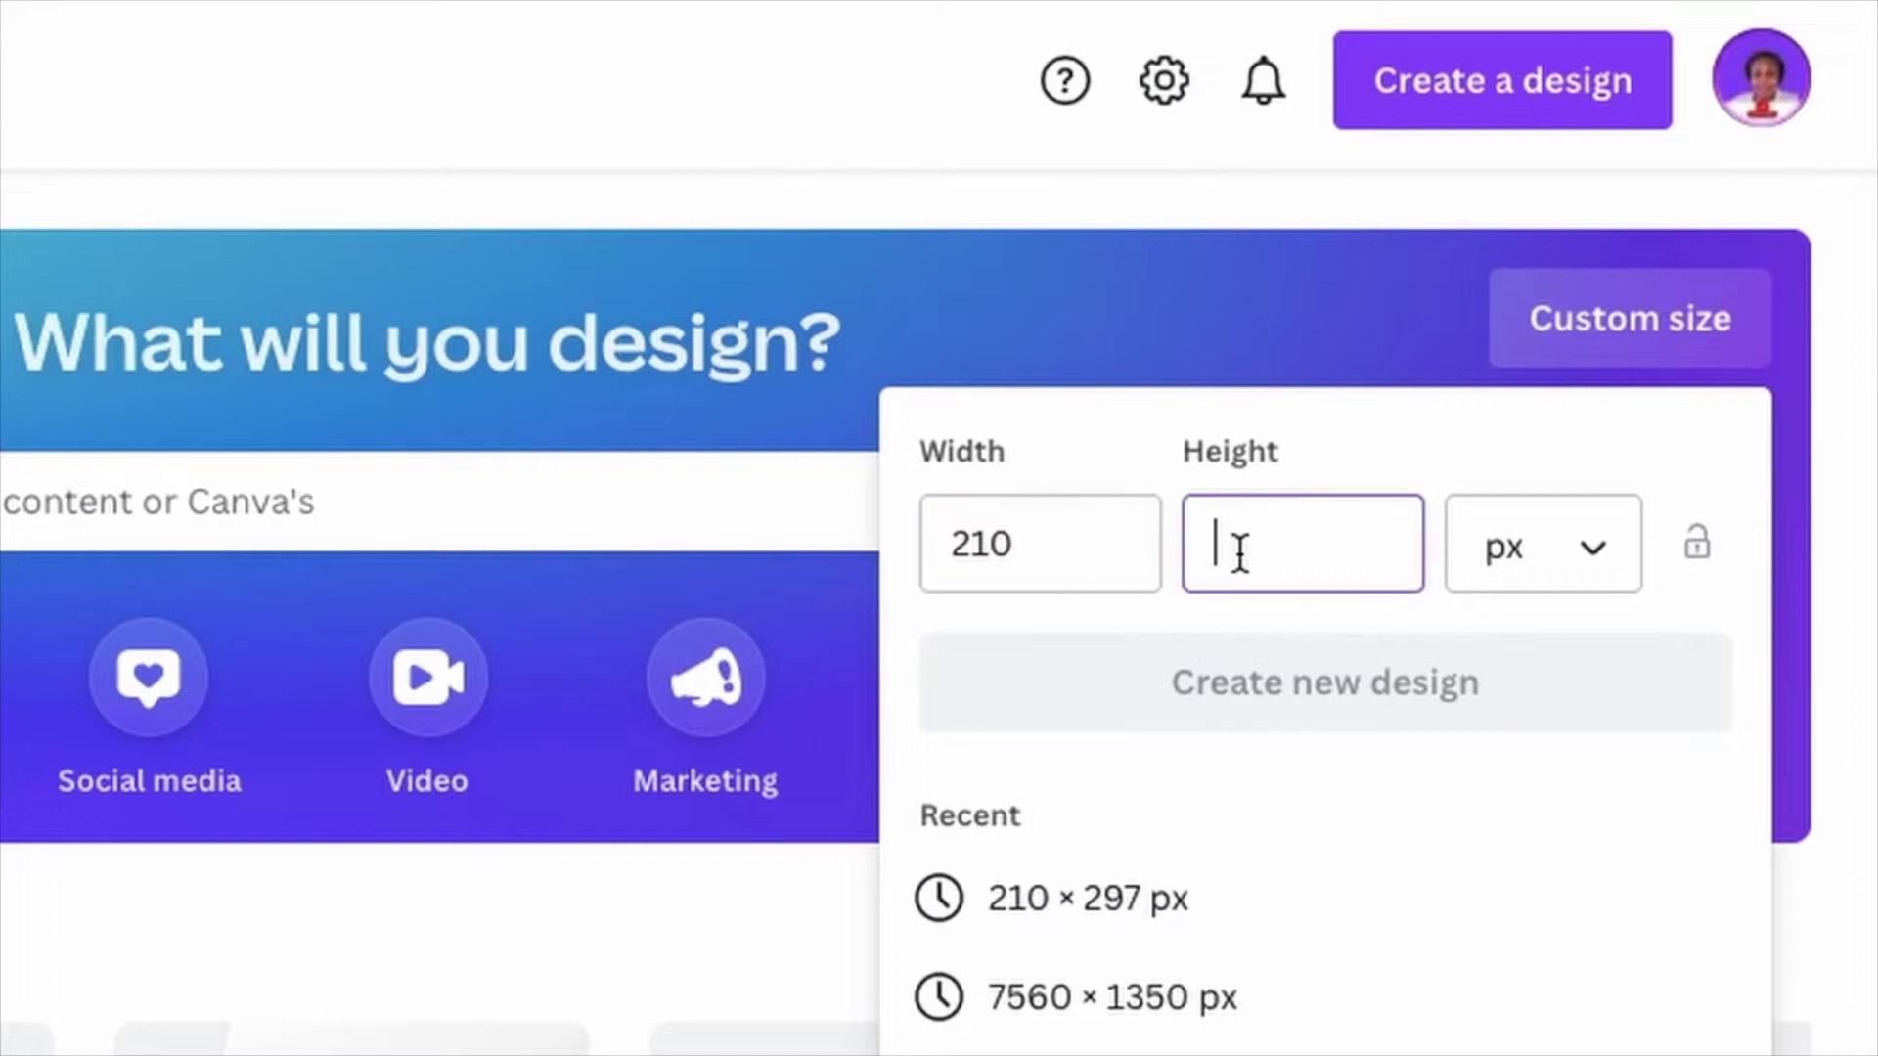
pyautogui.write('297')
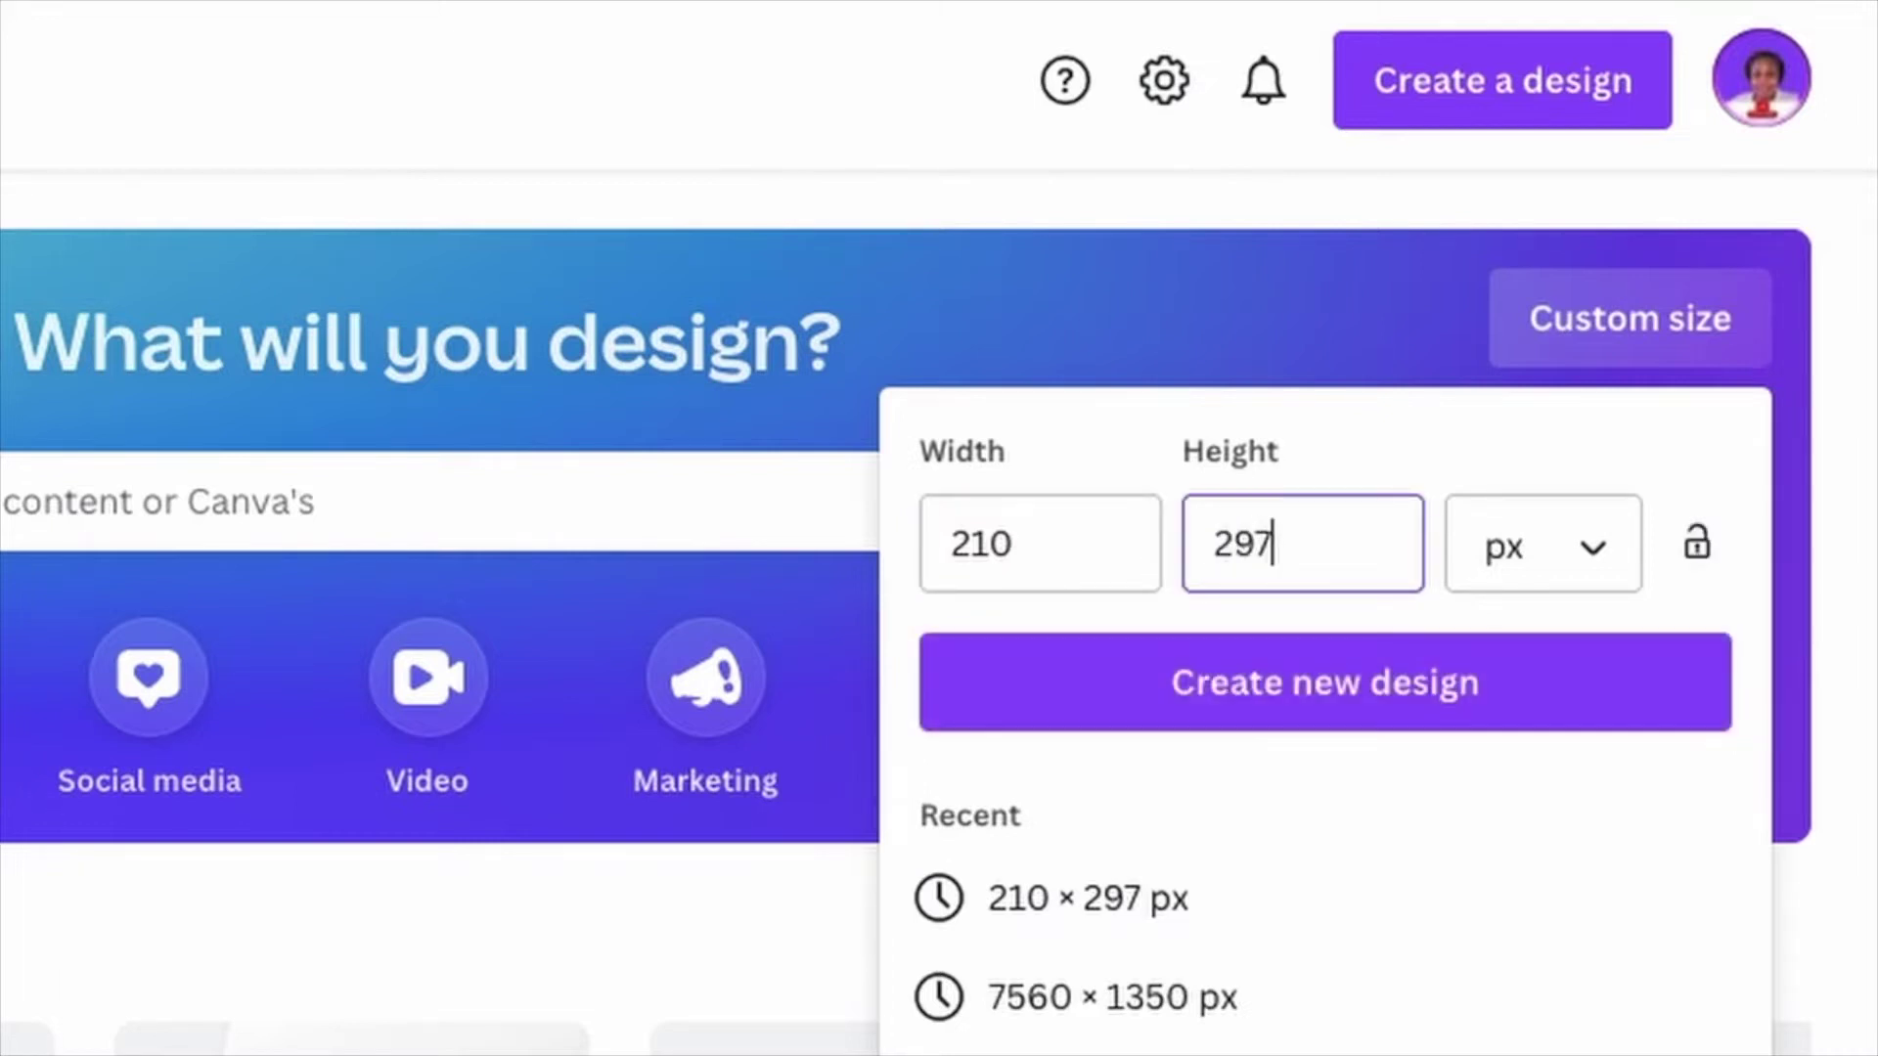
pyautogui.click(1306, 692)
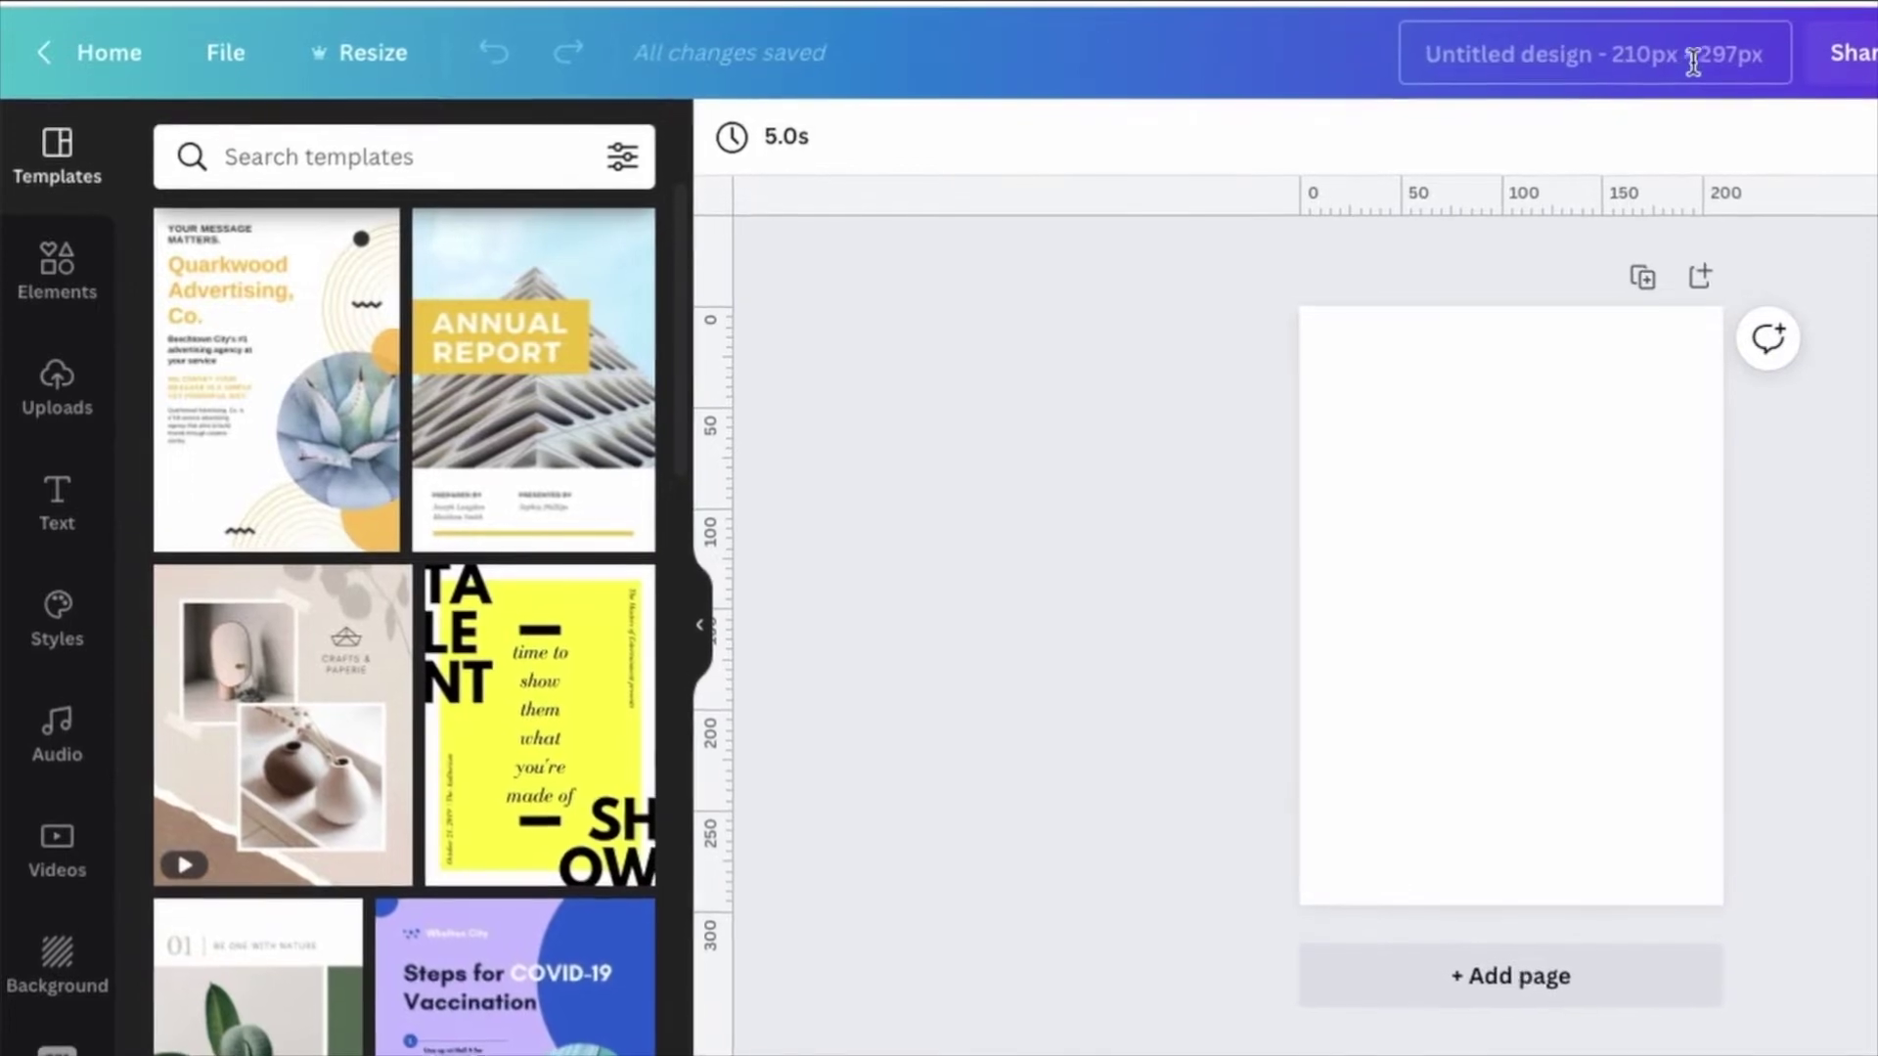
# Rename the untitled design to 'Liberated World'
pyautogui.click(1448, 54)
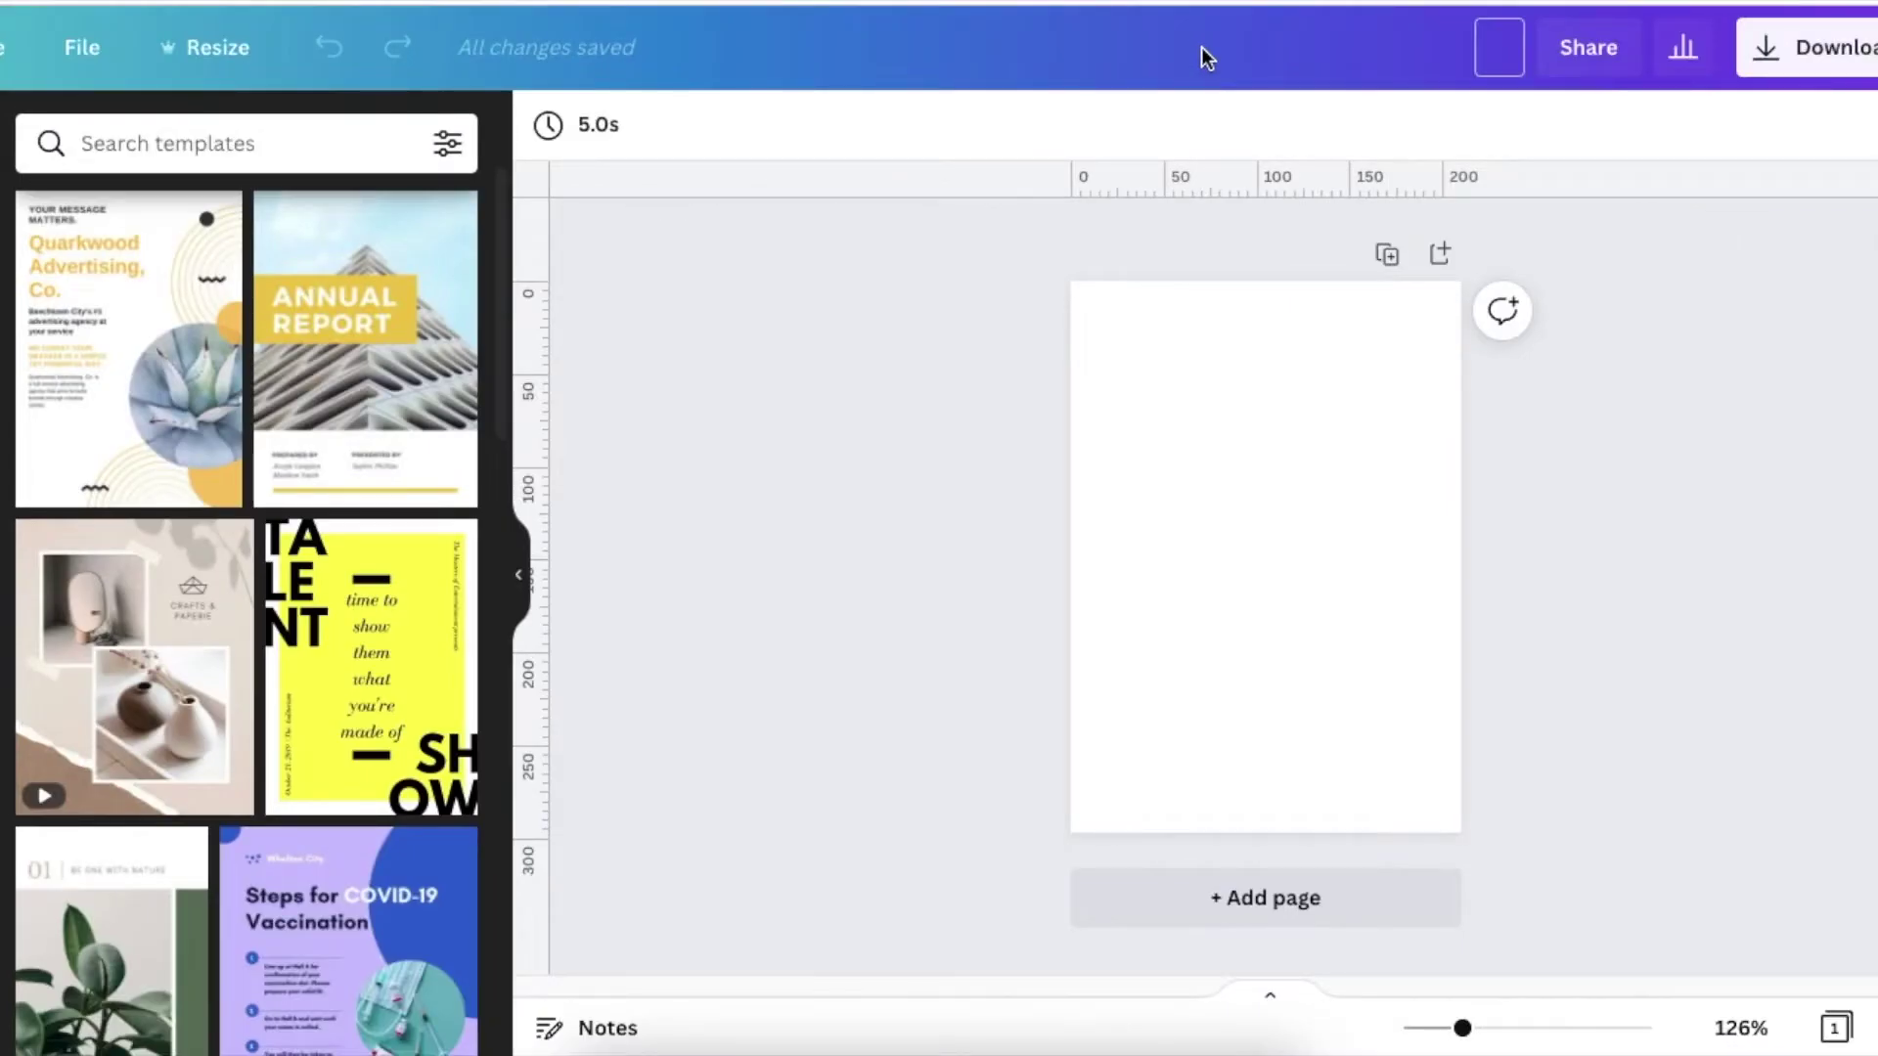
pyautogui.write('Liberated World')
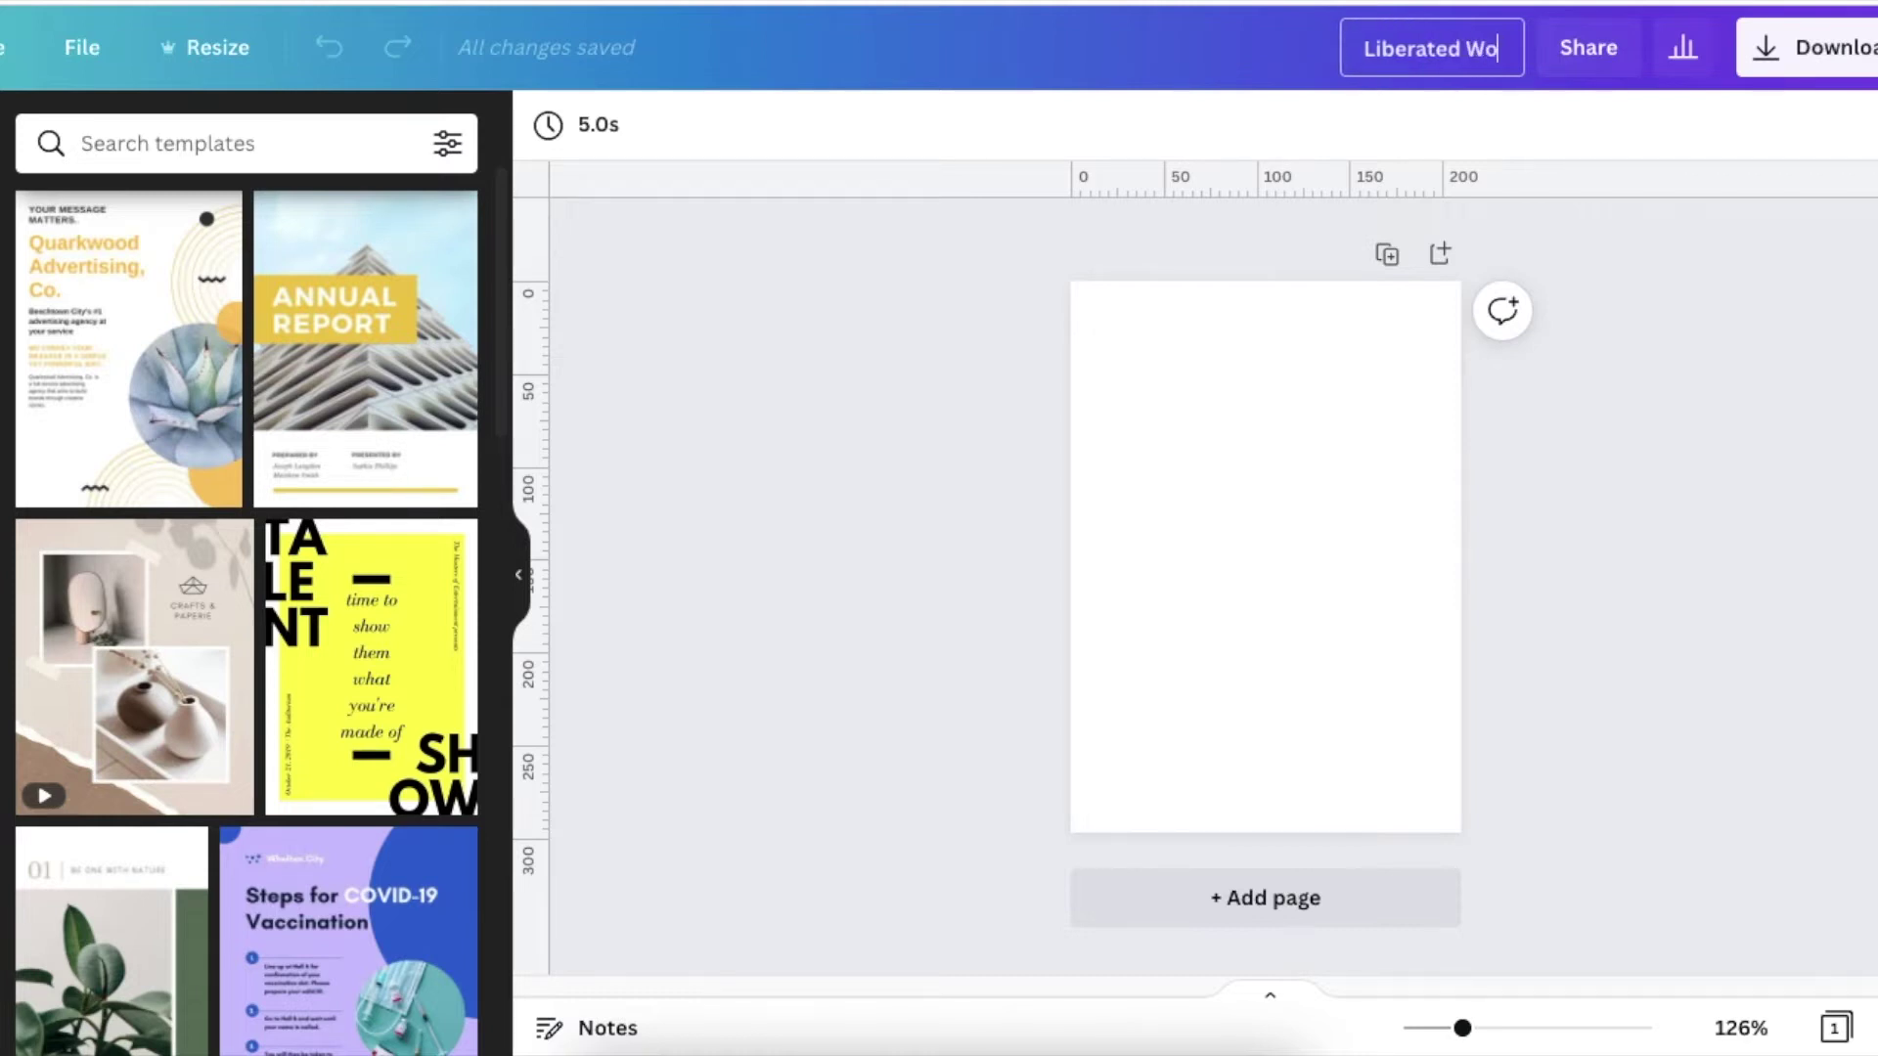
pyautogui.click(759, 540)
pyautogui.scroll(-5, 344, 516)
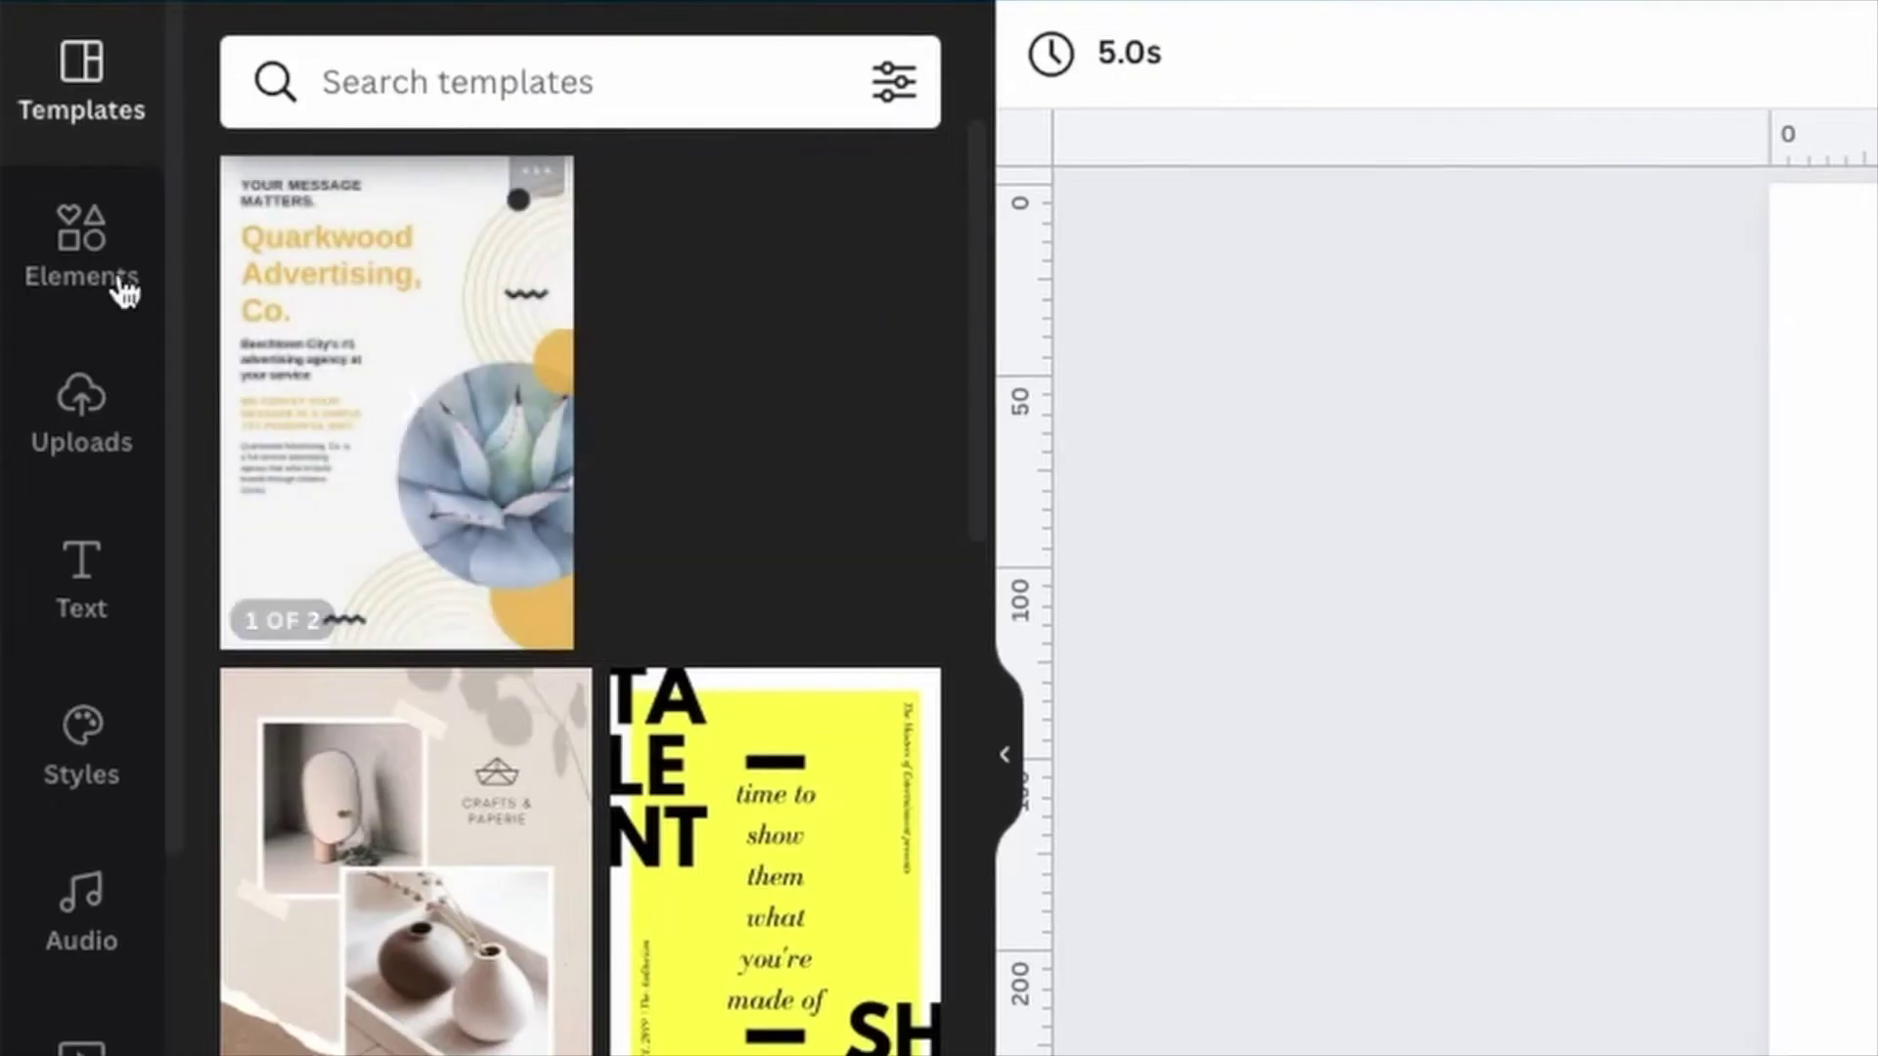
# Search the elements for 'health' photos and add the handstand yoga photo
pyautogui.click(125, 288)
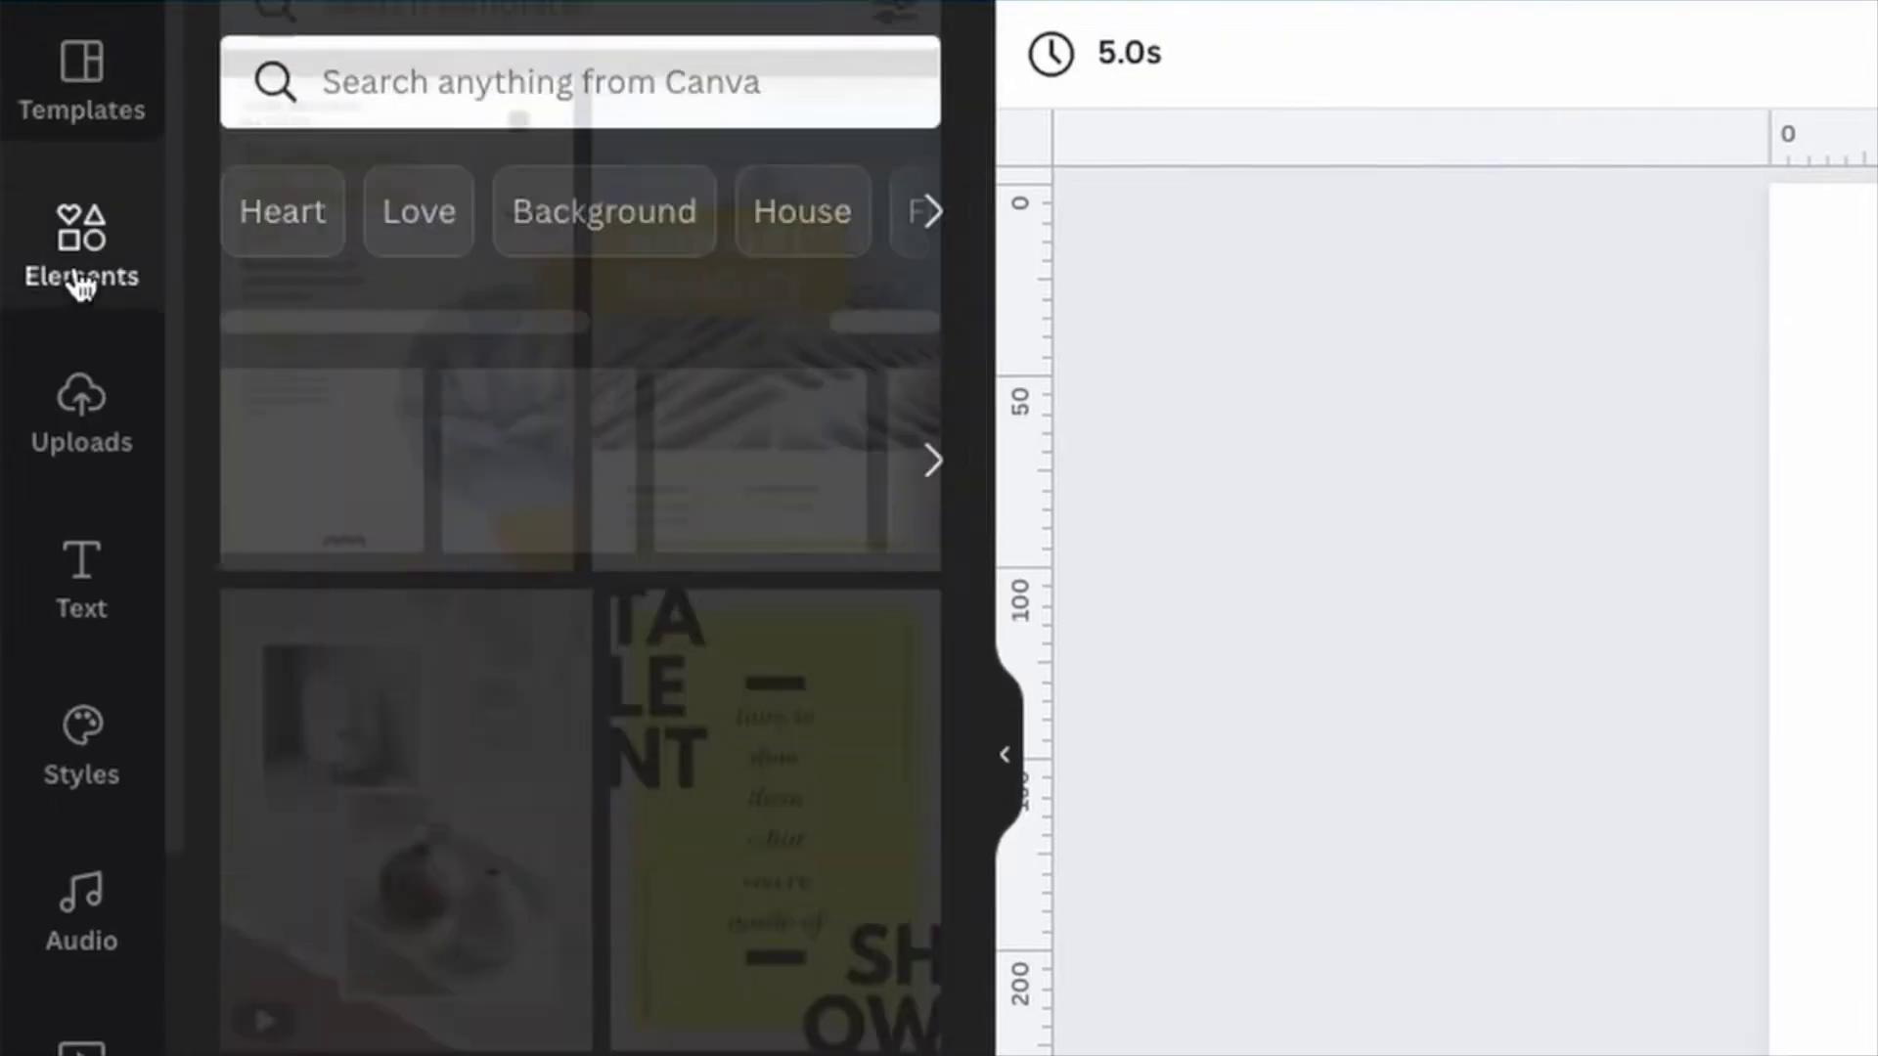
pyautogui.click(387, 80)
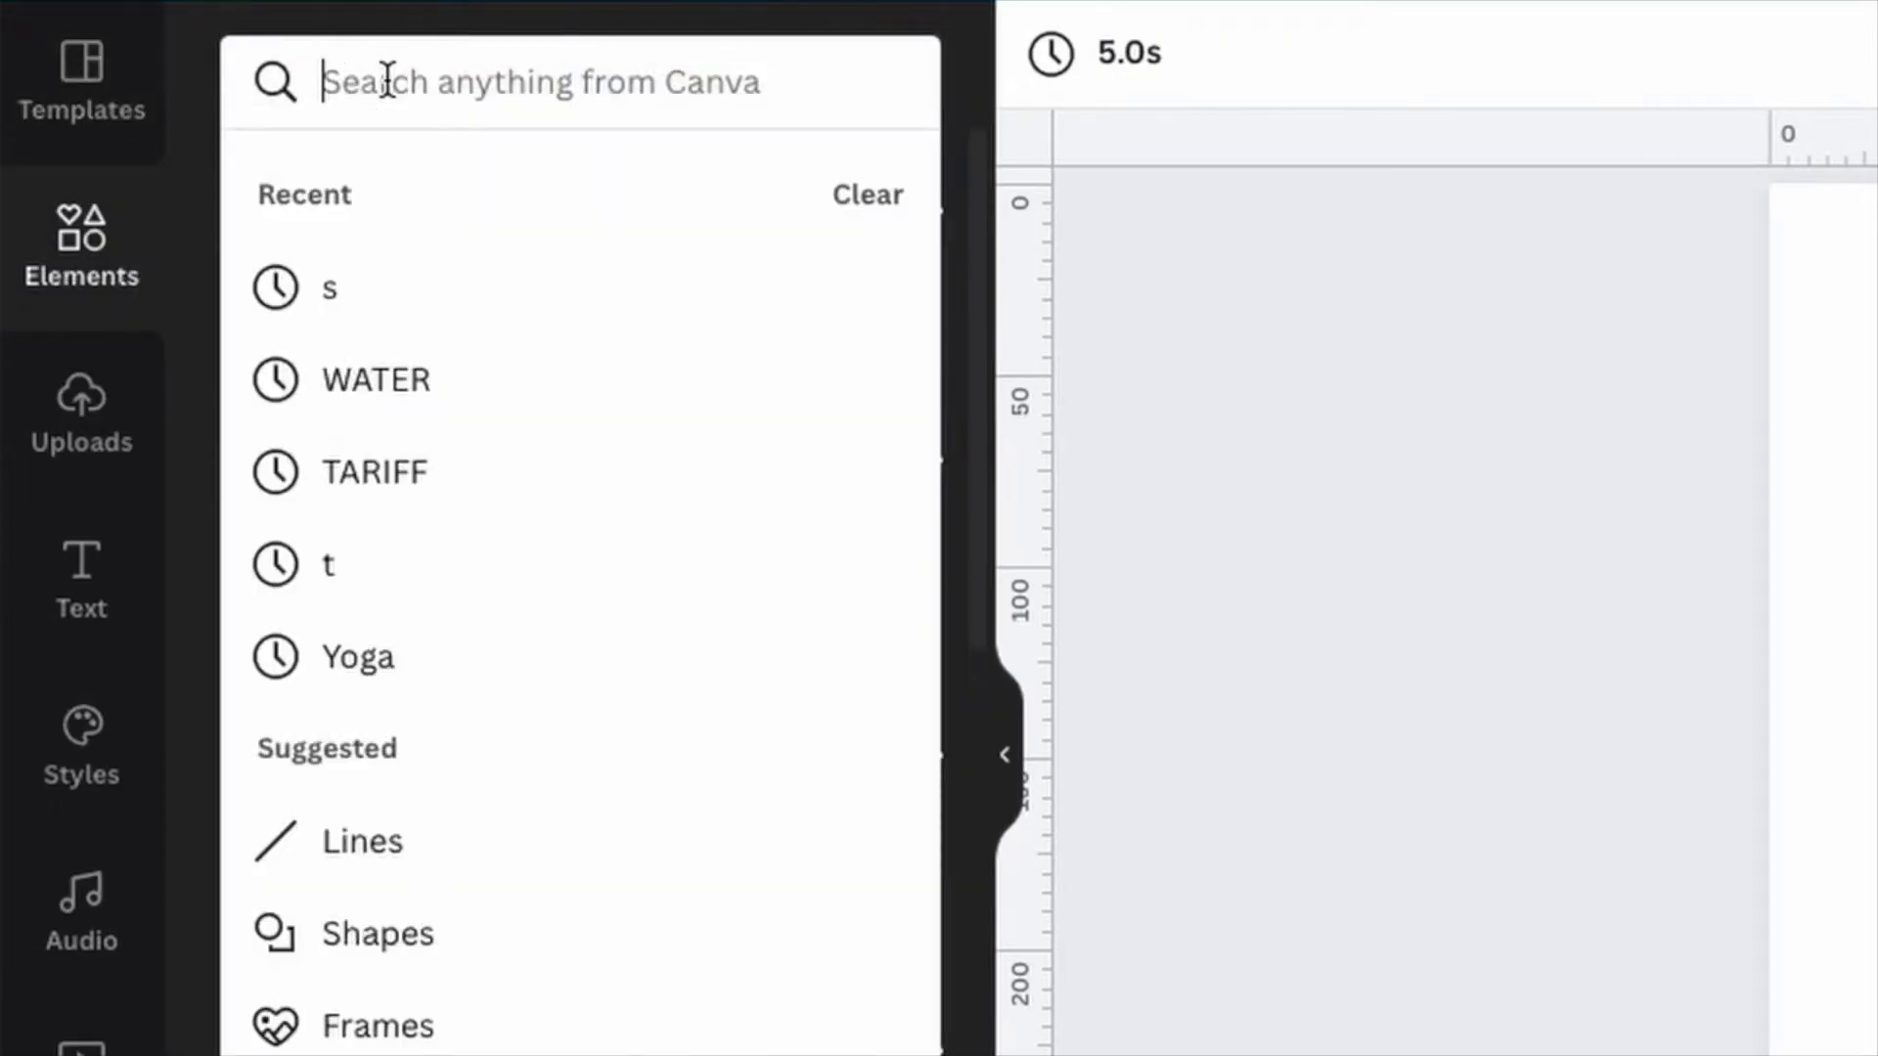
pyautogui.write('hel')
pyautogui.press('BackSpace')
pyautogui.write('alth')
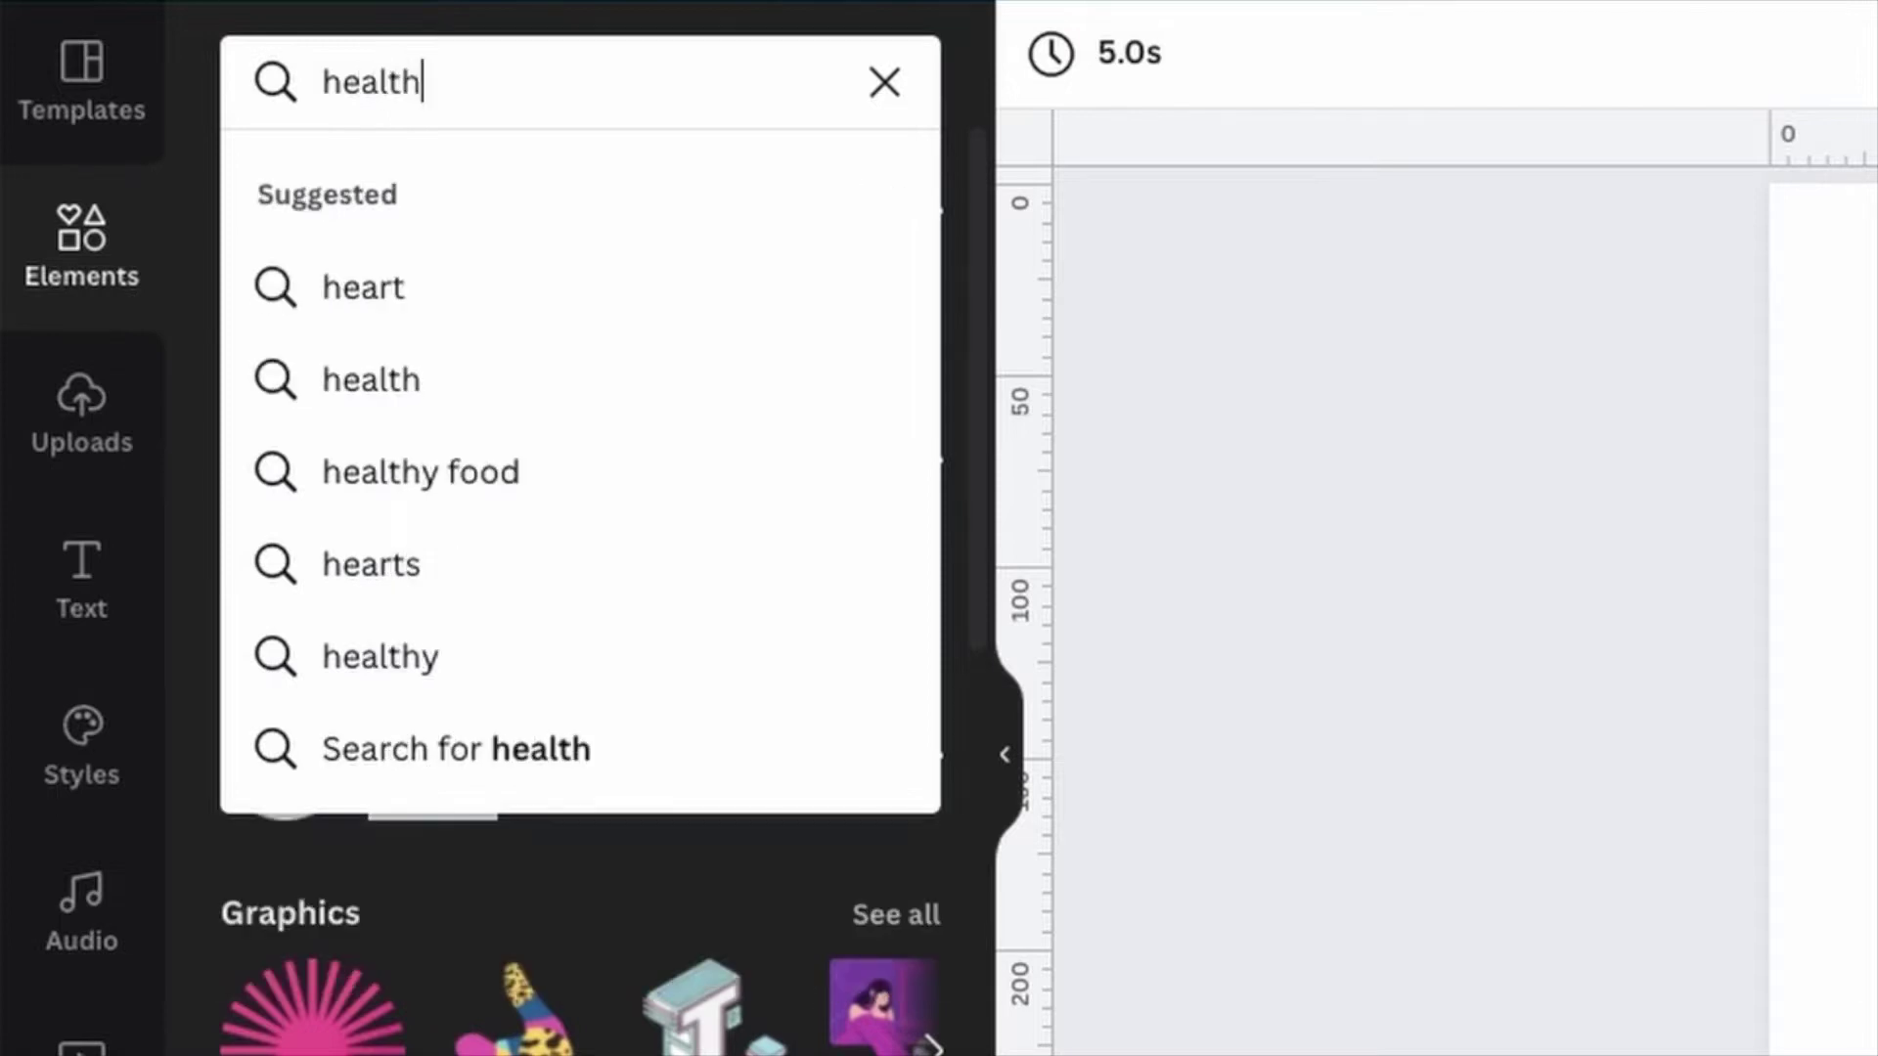
pyautogui.press('Return')
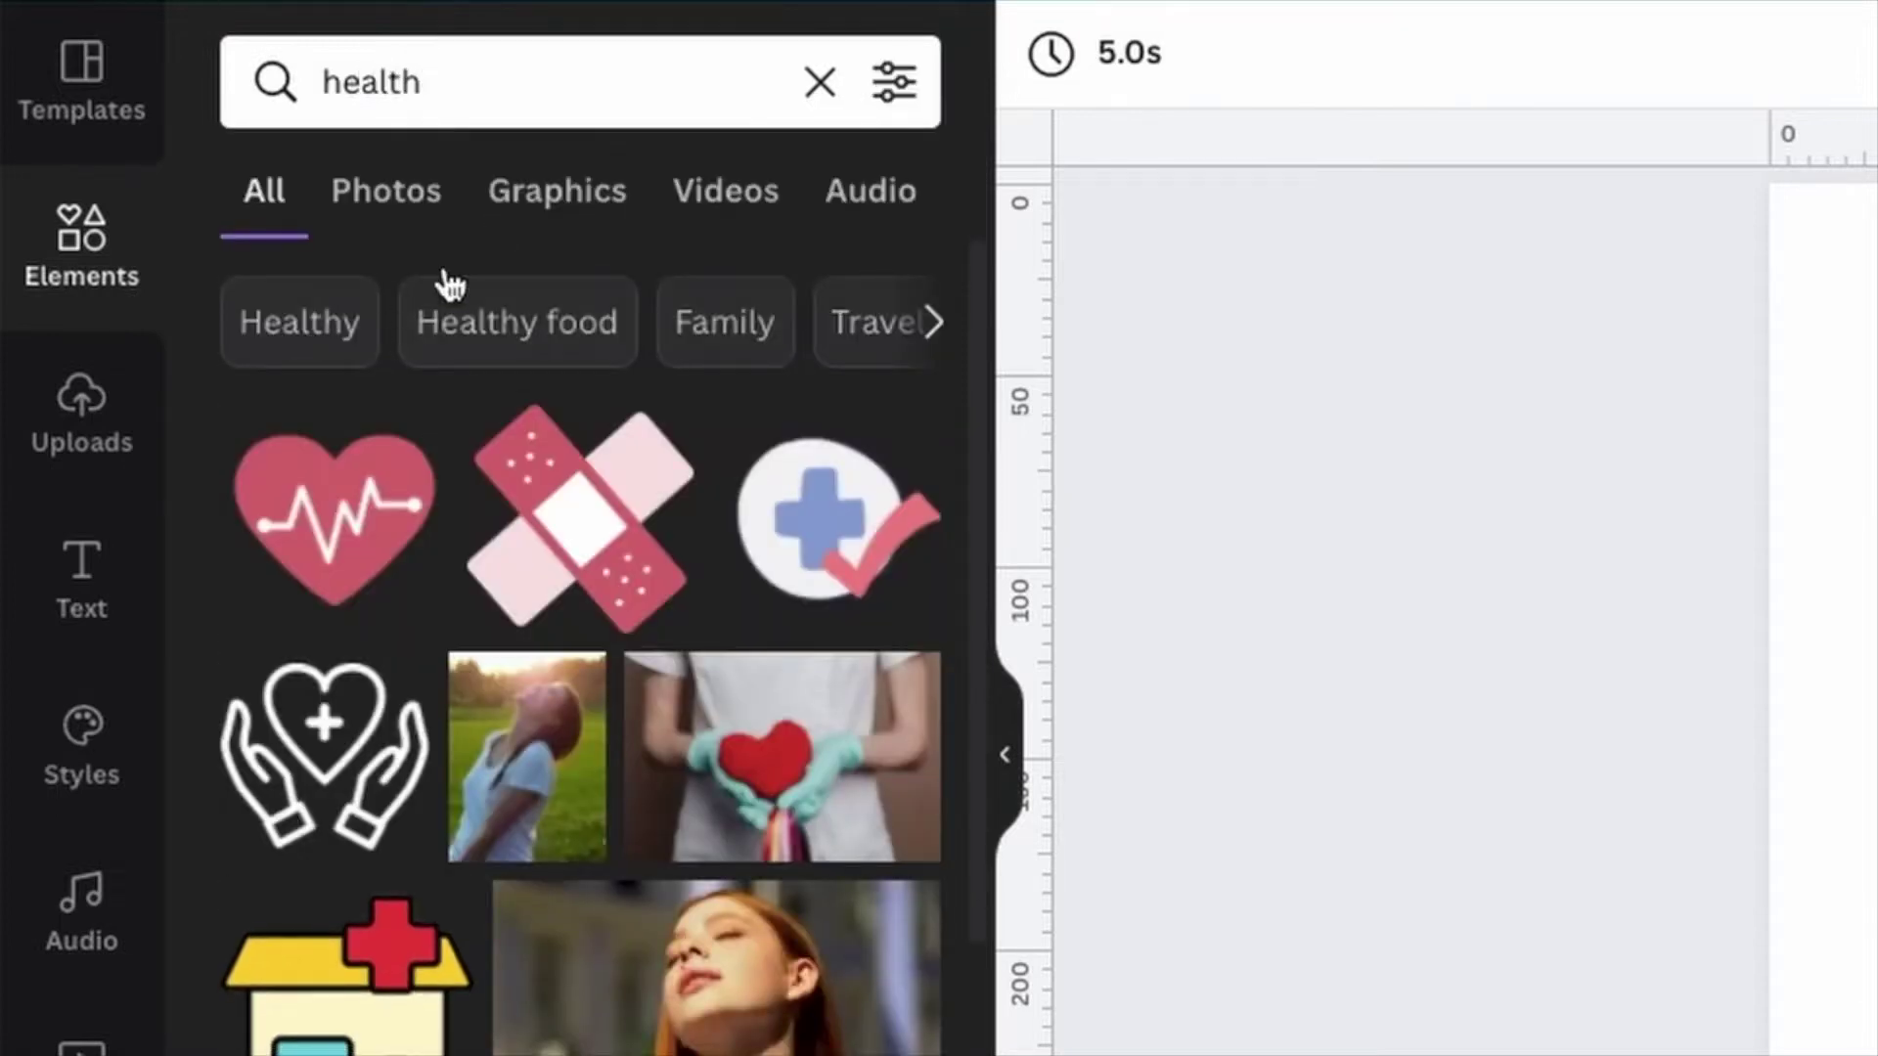
pyautogui.click(413, 211)
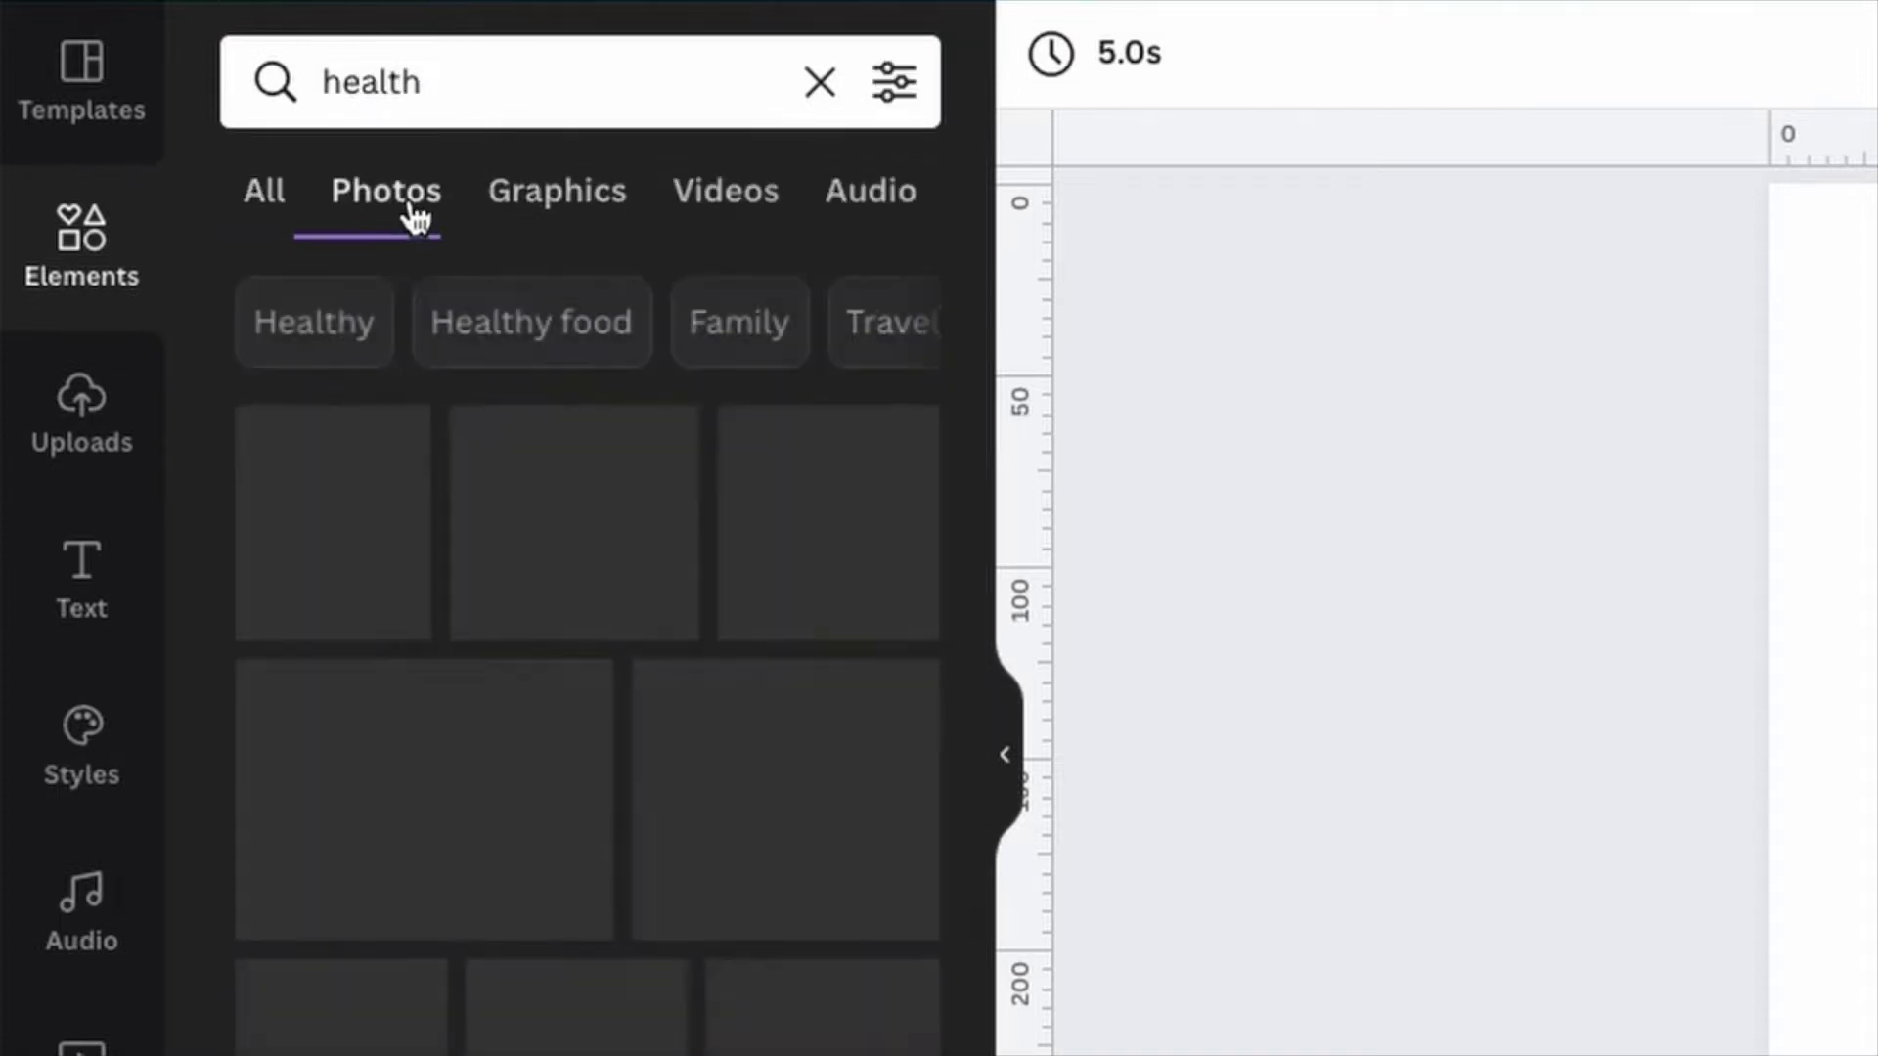
pyautogui.scroll(-15, 624, 682)
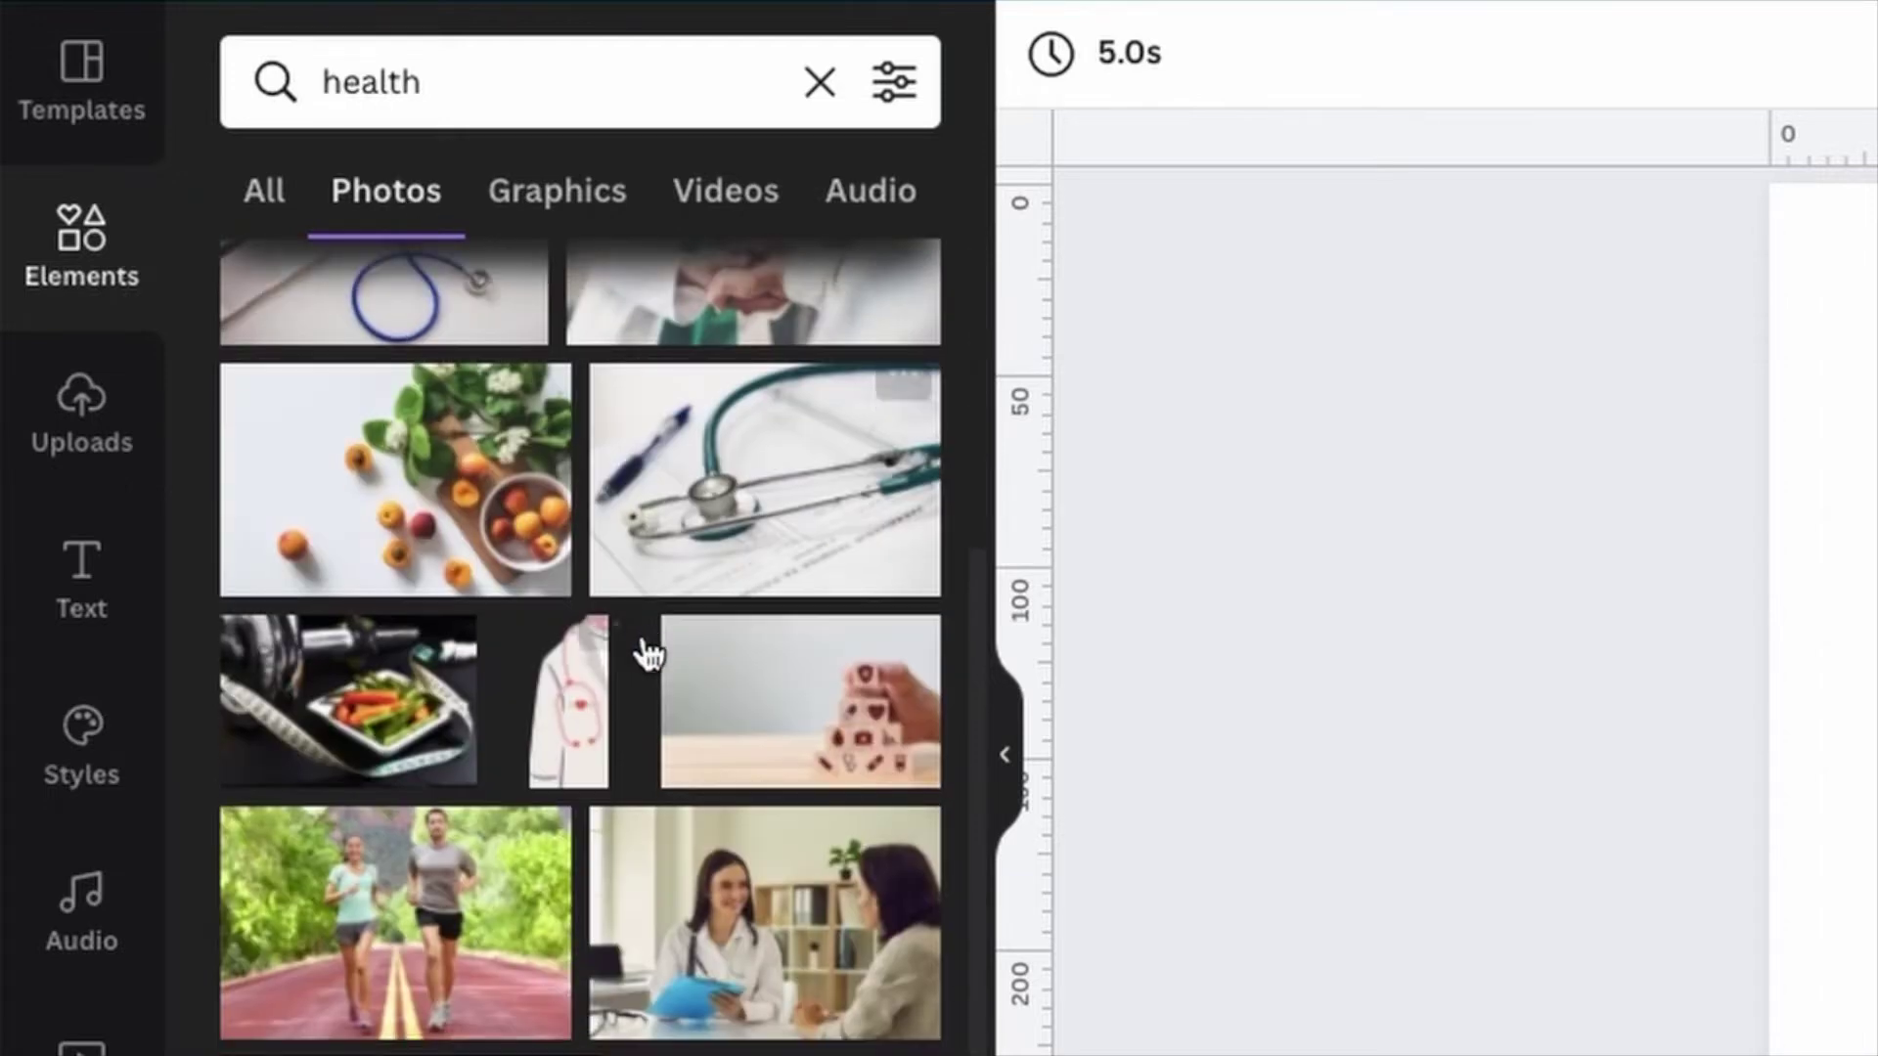
pyautogui.scroll(-4, 647, 643)
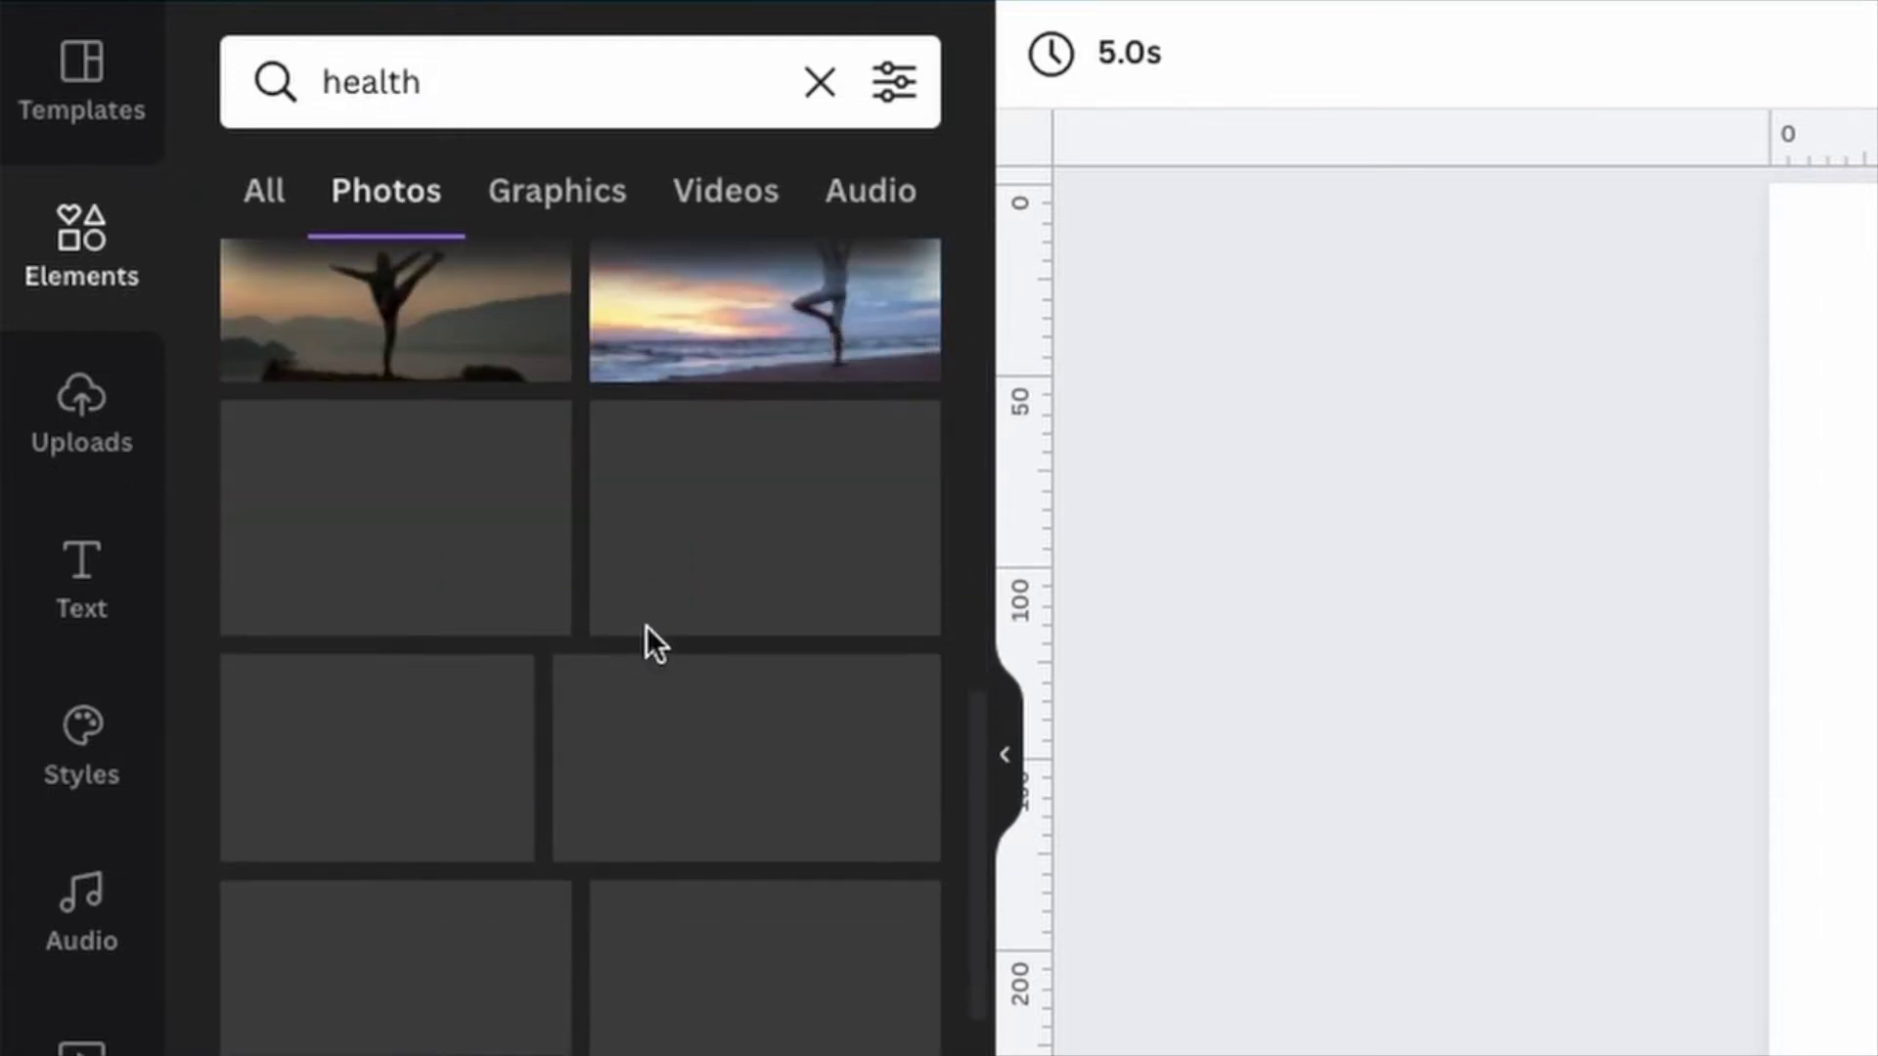
pyautogui.scroll(-3, 624, 654)
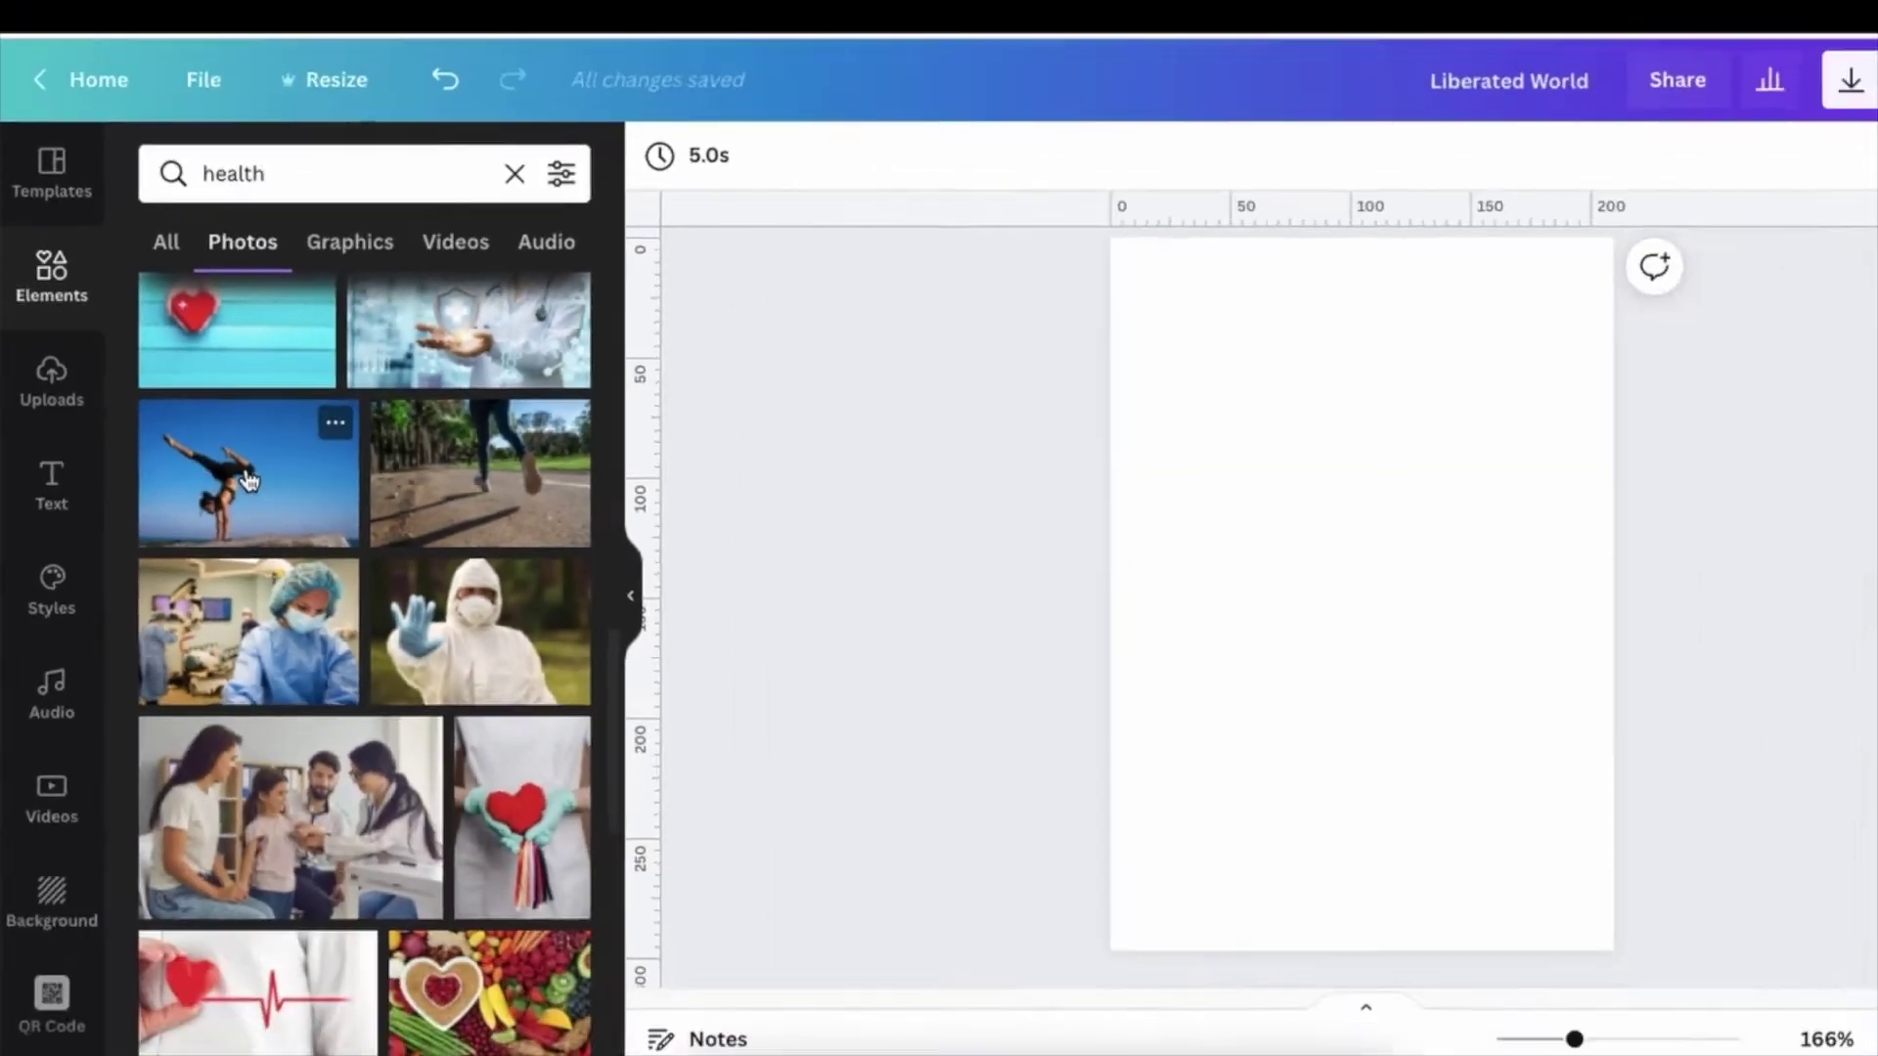
pyautogui.click(394, 572)
# Set the yoga photo as the page background and crop it to frame the handstand
pyautogui.rightClick(1198, 608)
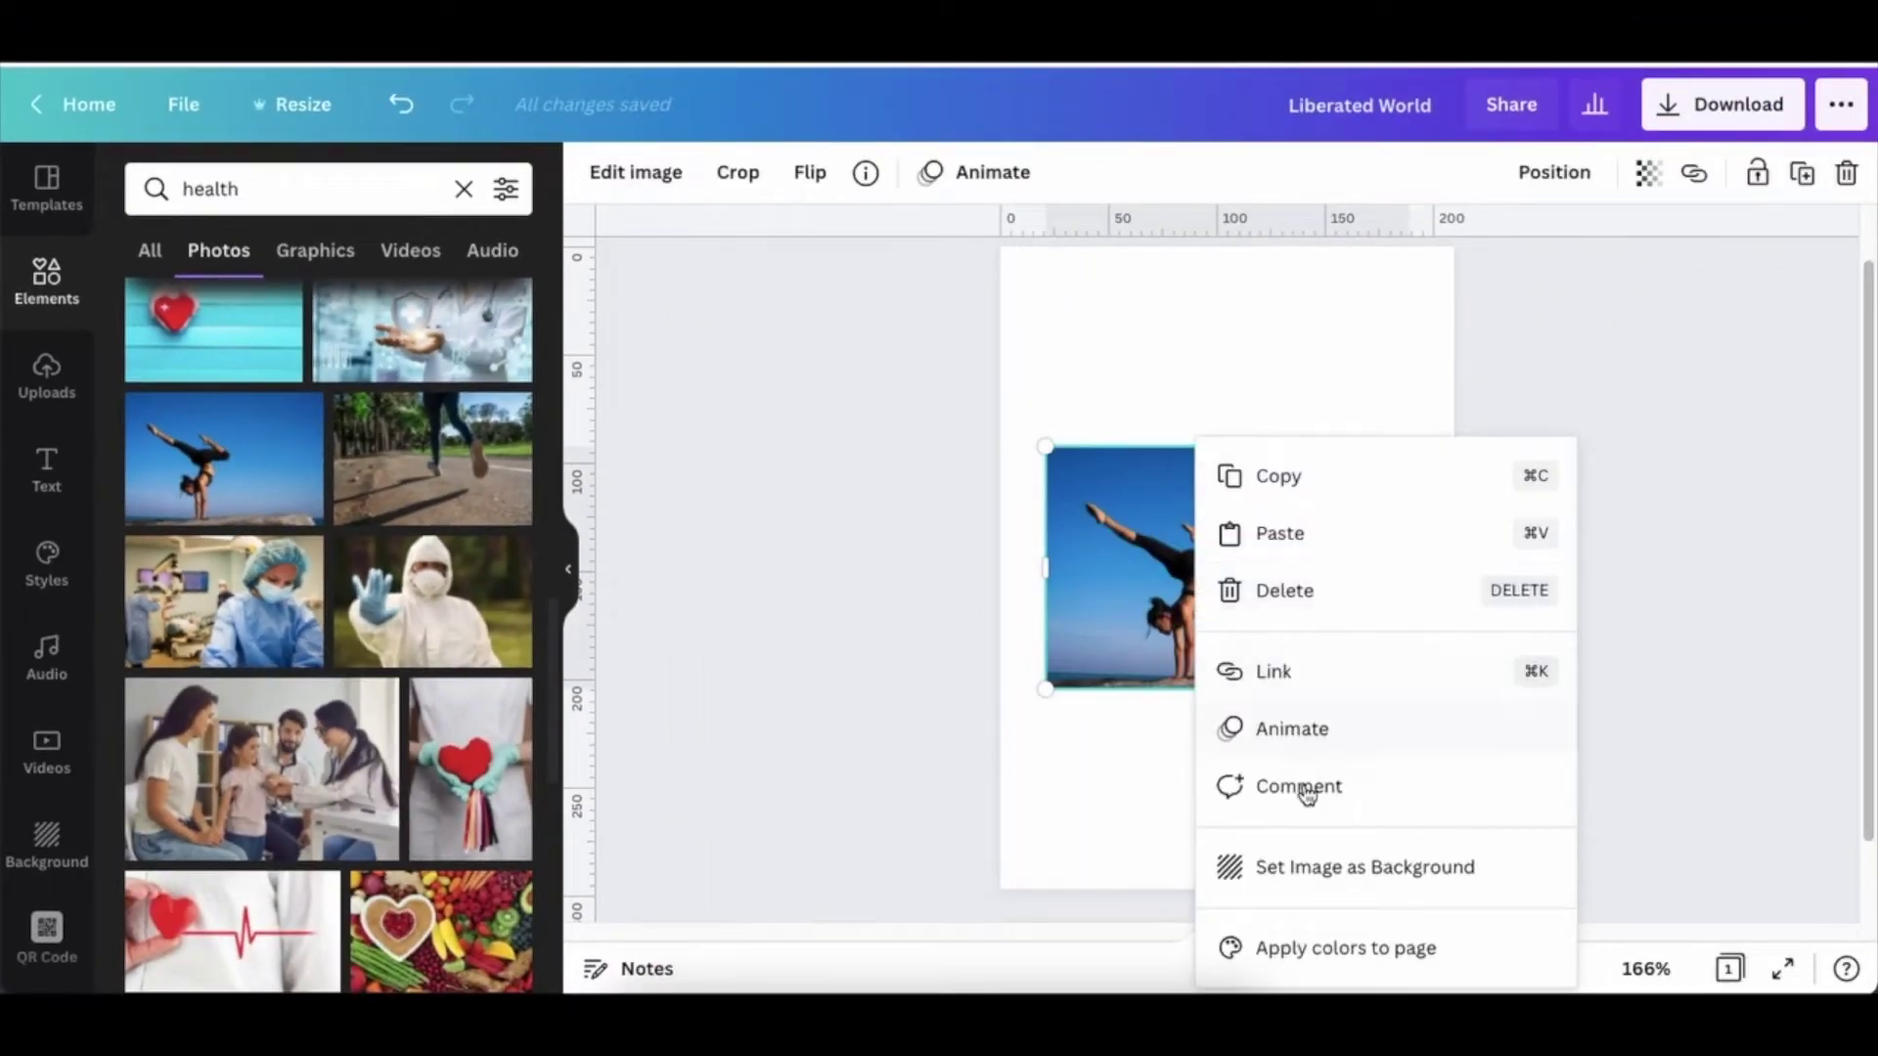
pyautogui.click(1322, 871)
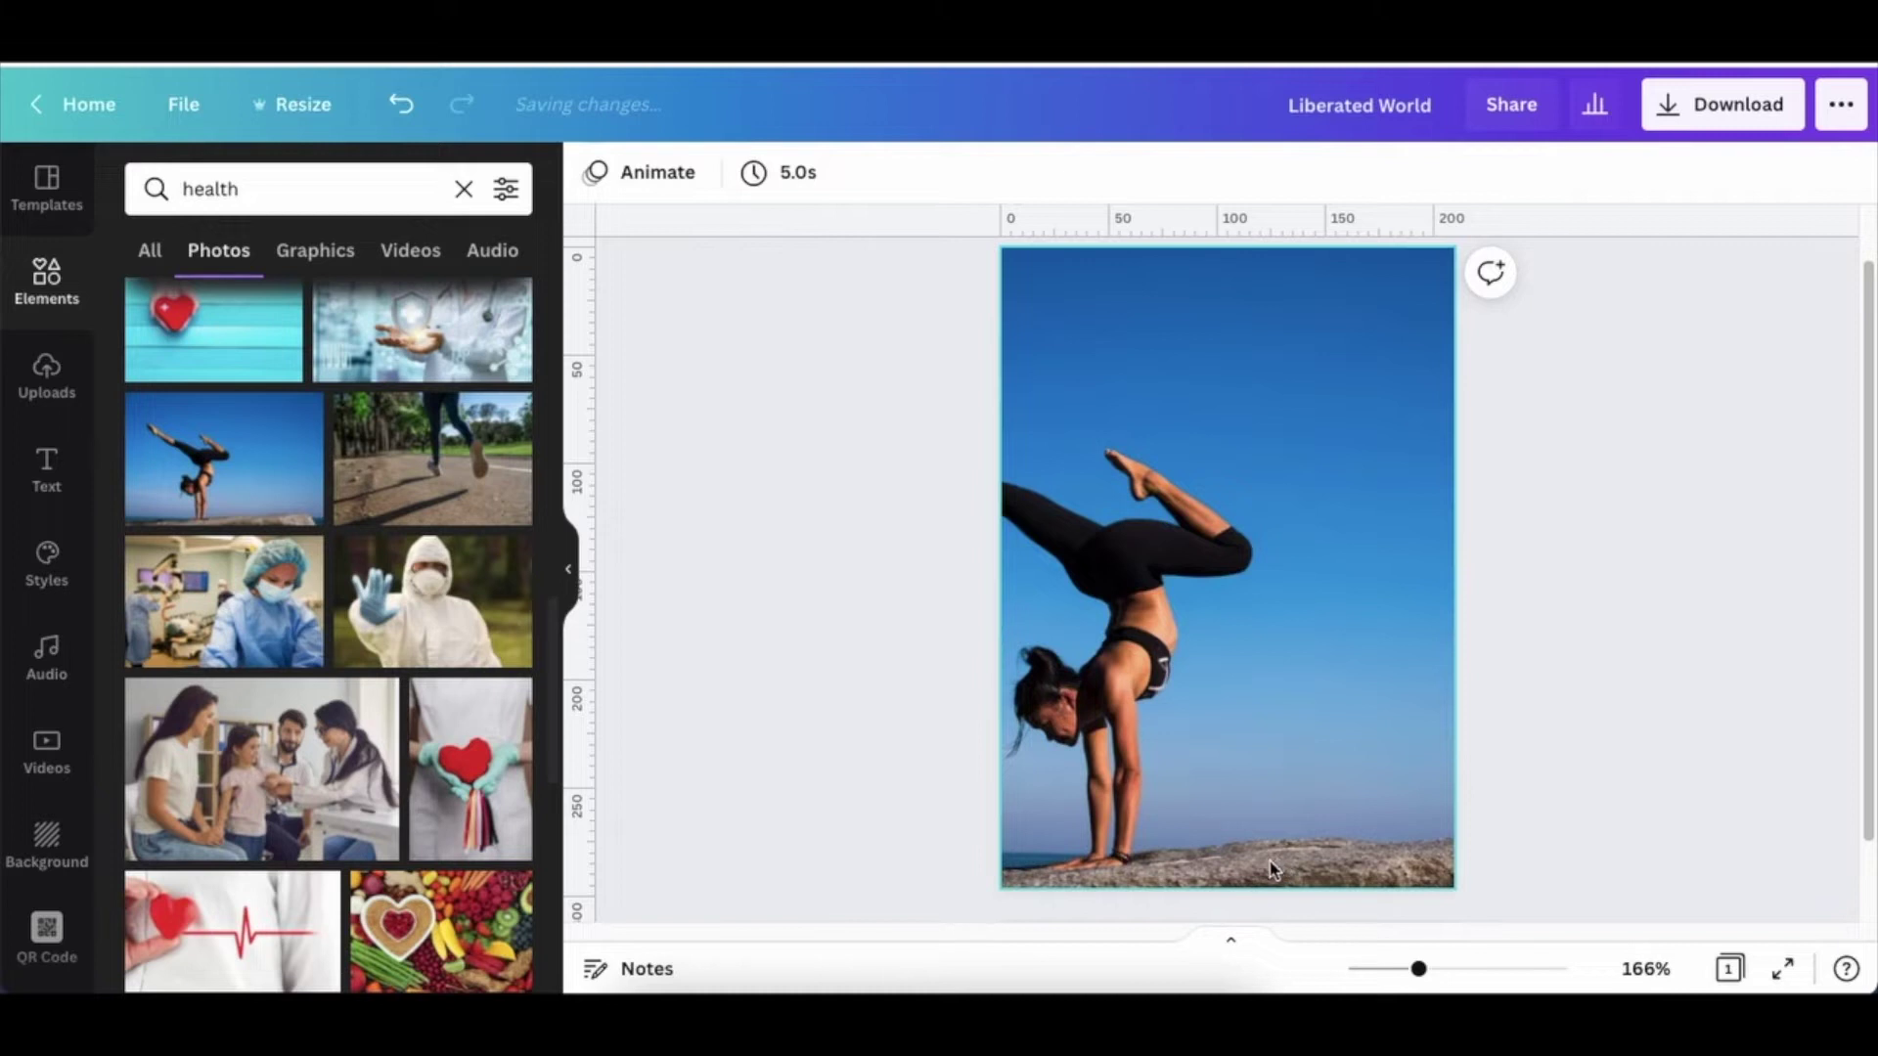
pyautogui.click(1169, 741)
pyautogui.click(797, 173)
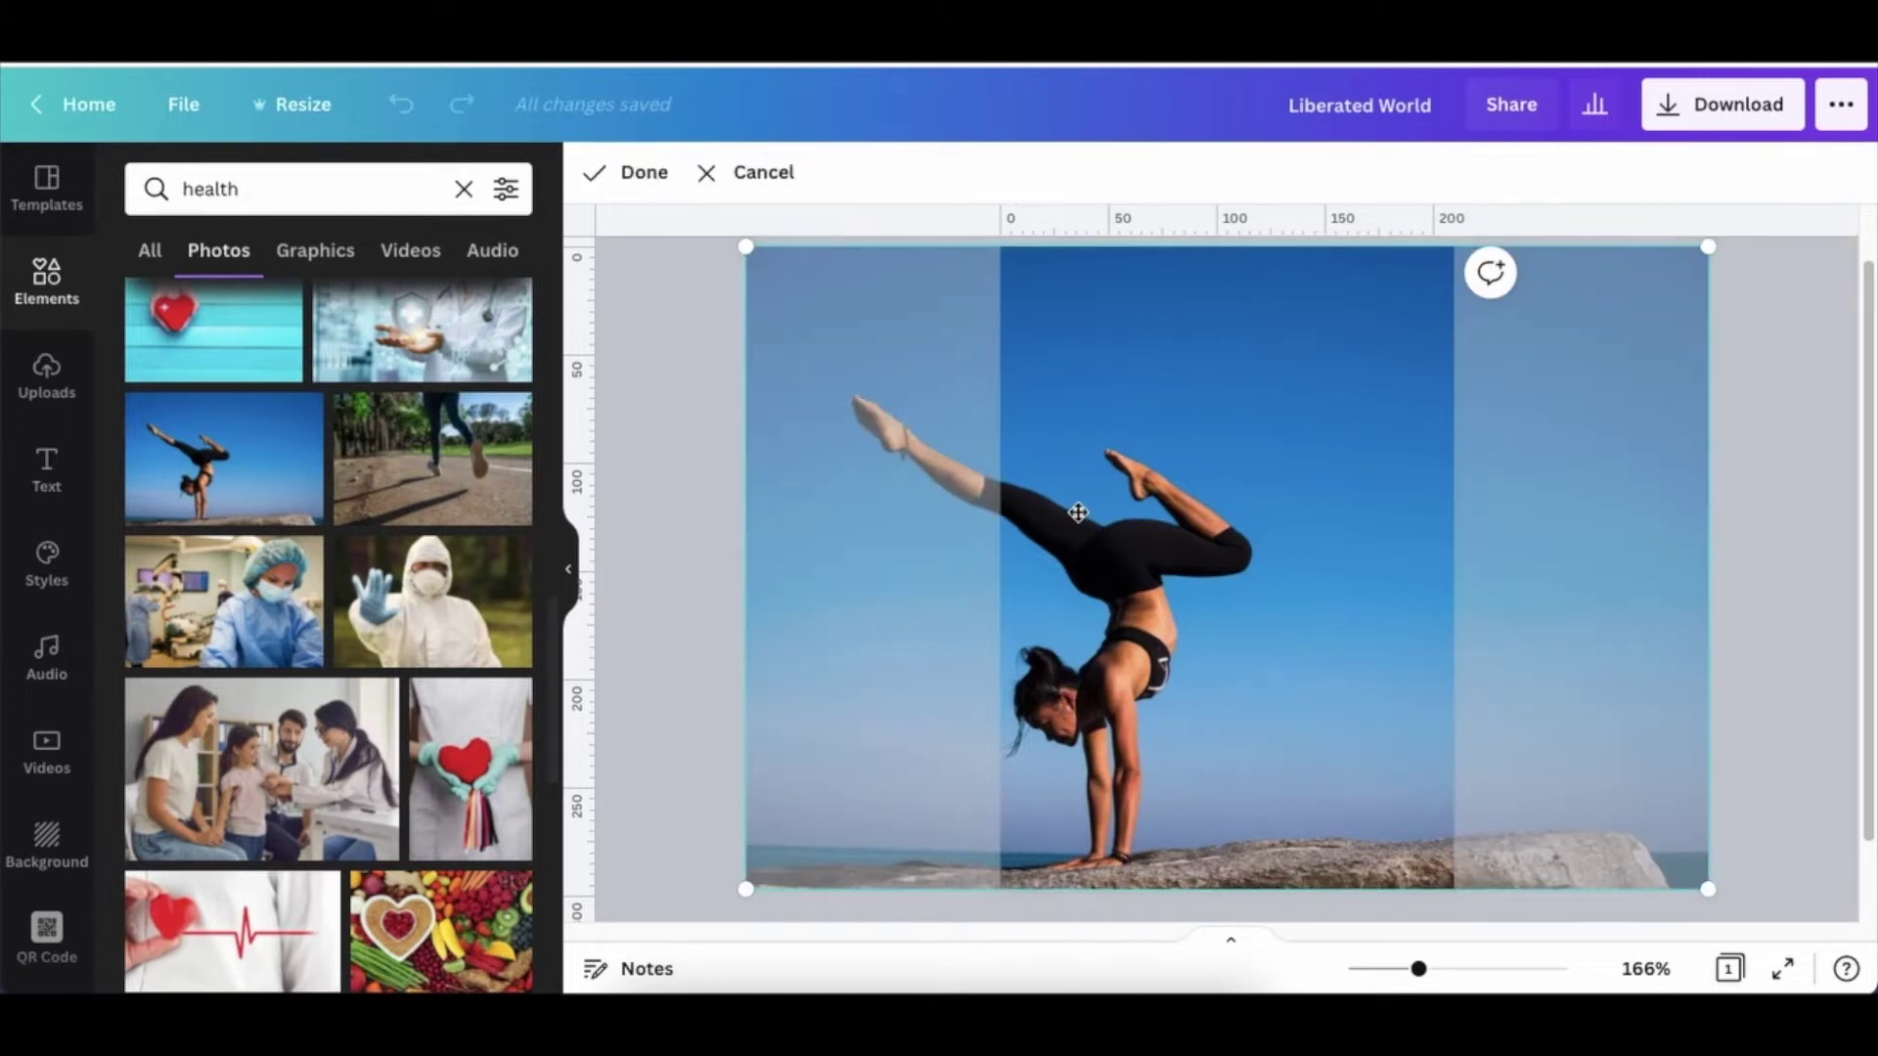
pyautogui.moveTo(1091, 512); pyautogui.dragTo(1267, 528)
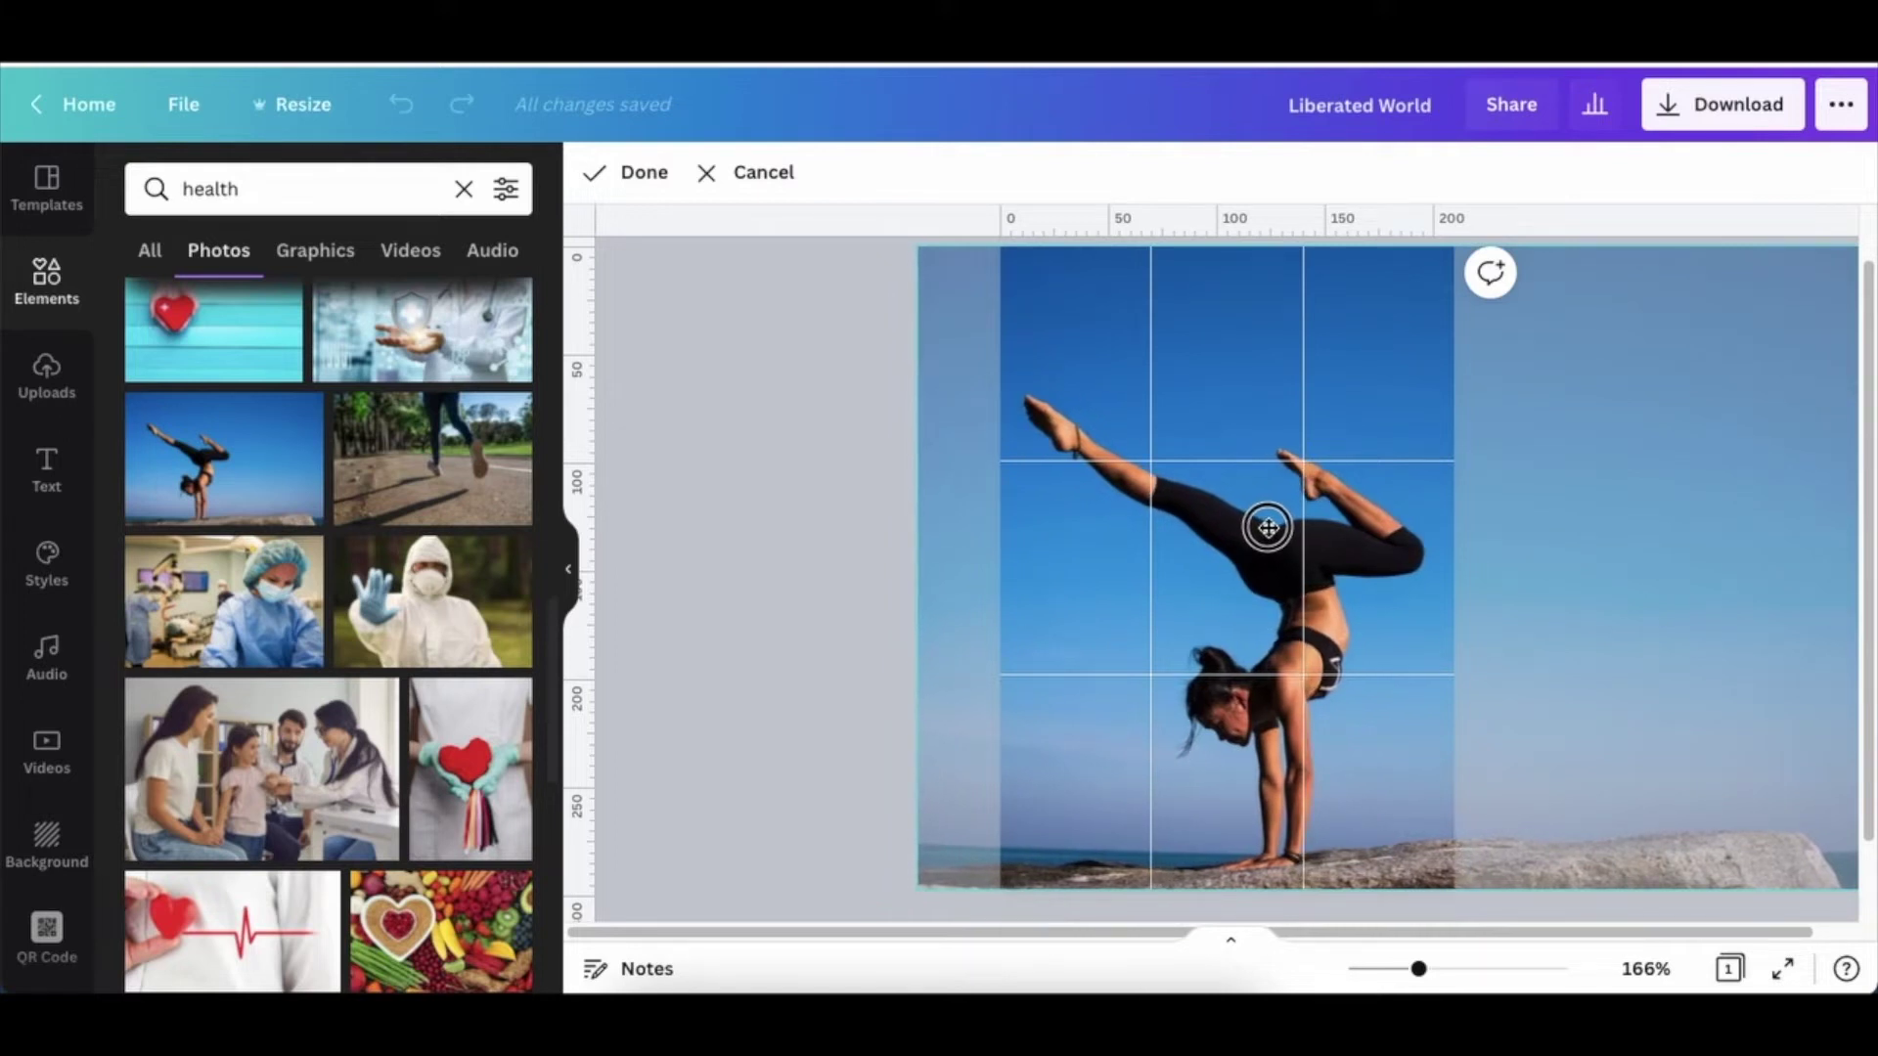
pyautogui.click(634, 173)
pyautogui.click(716, 391)
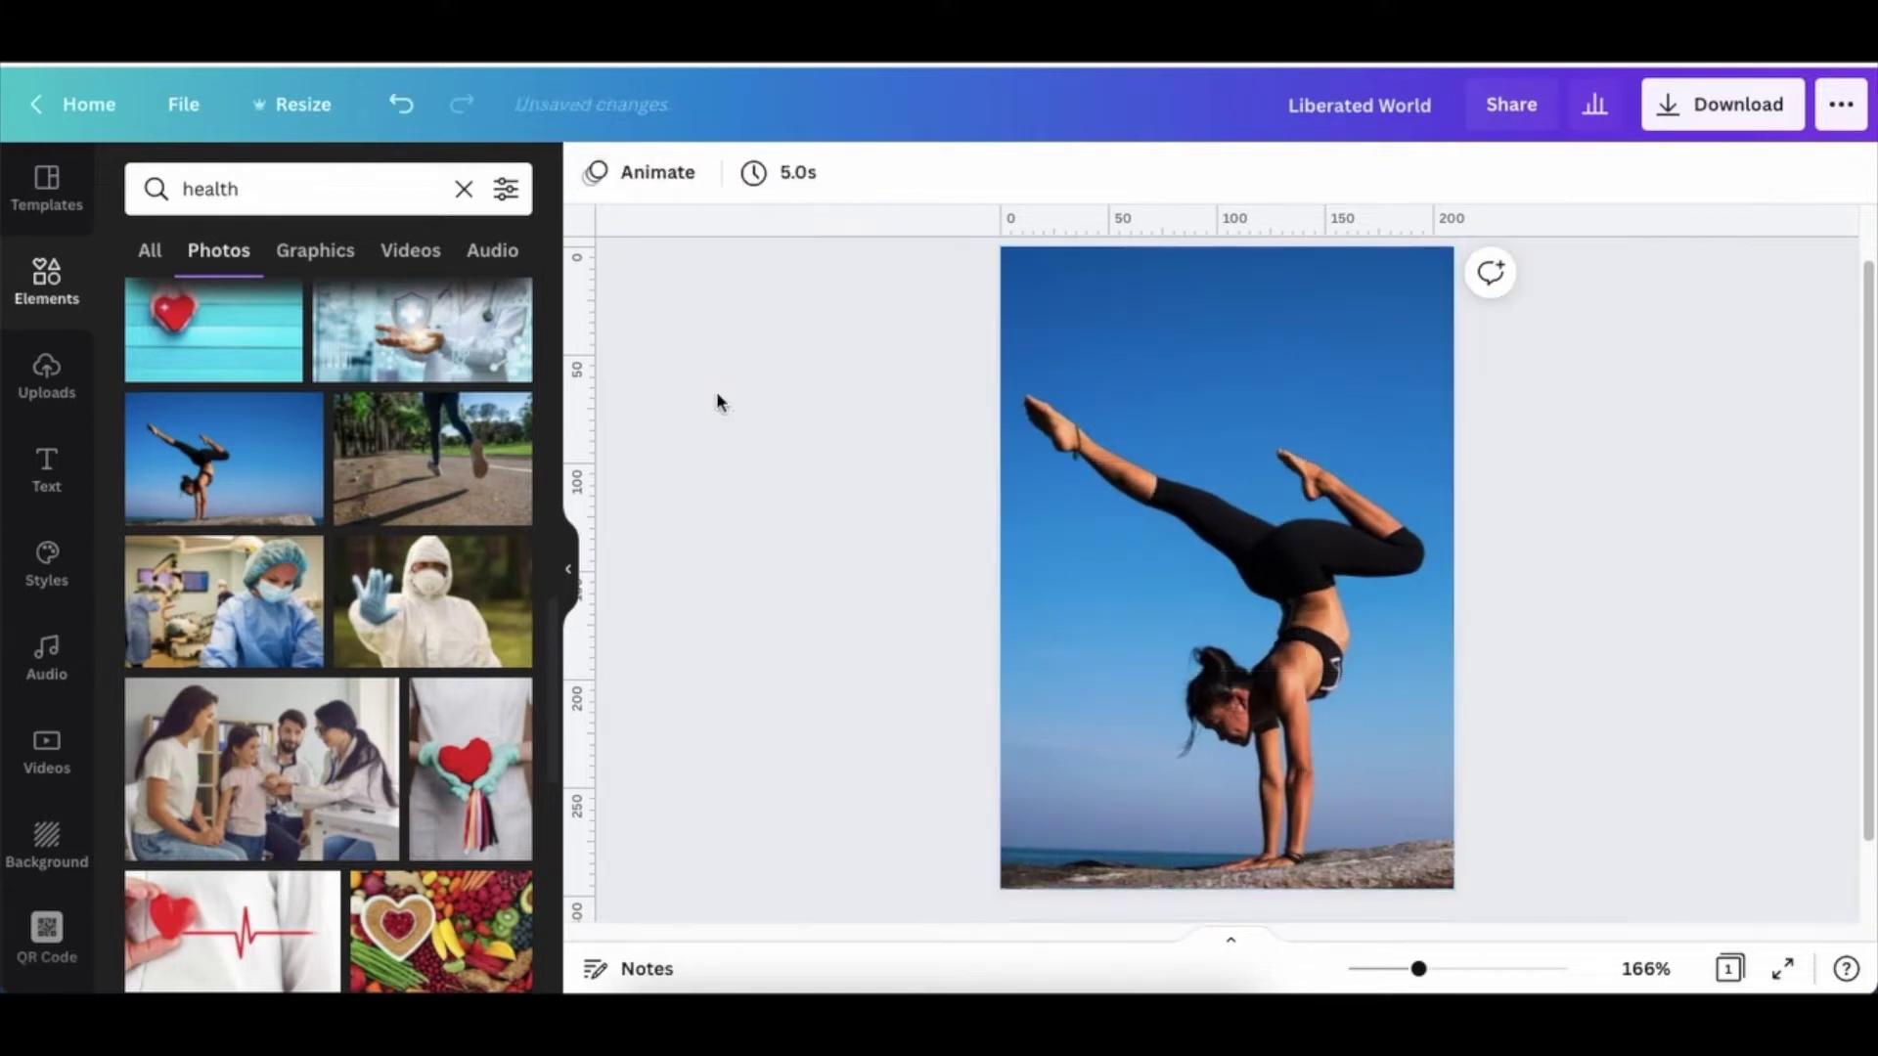
# Add a white heading reading 'Liberated World'
pyautogui.click(45, 477)
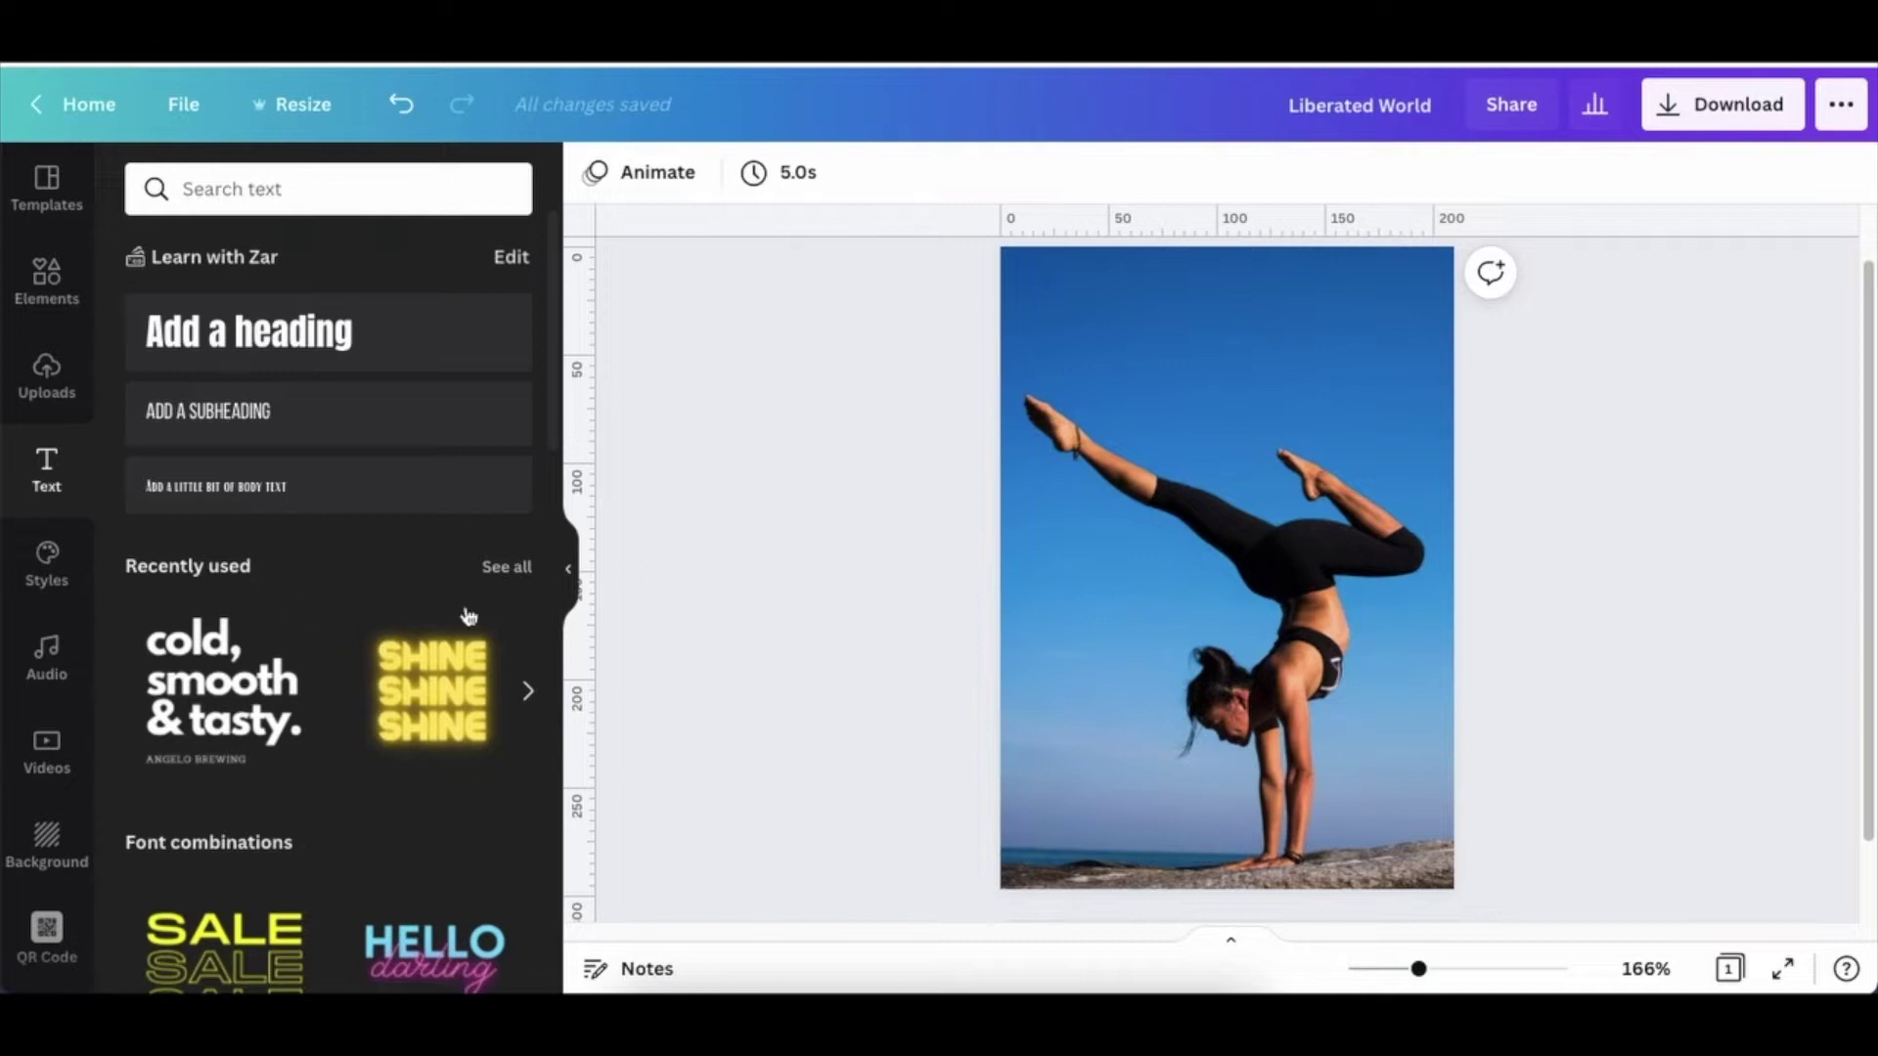
pyautogui.click(301, 329)
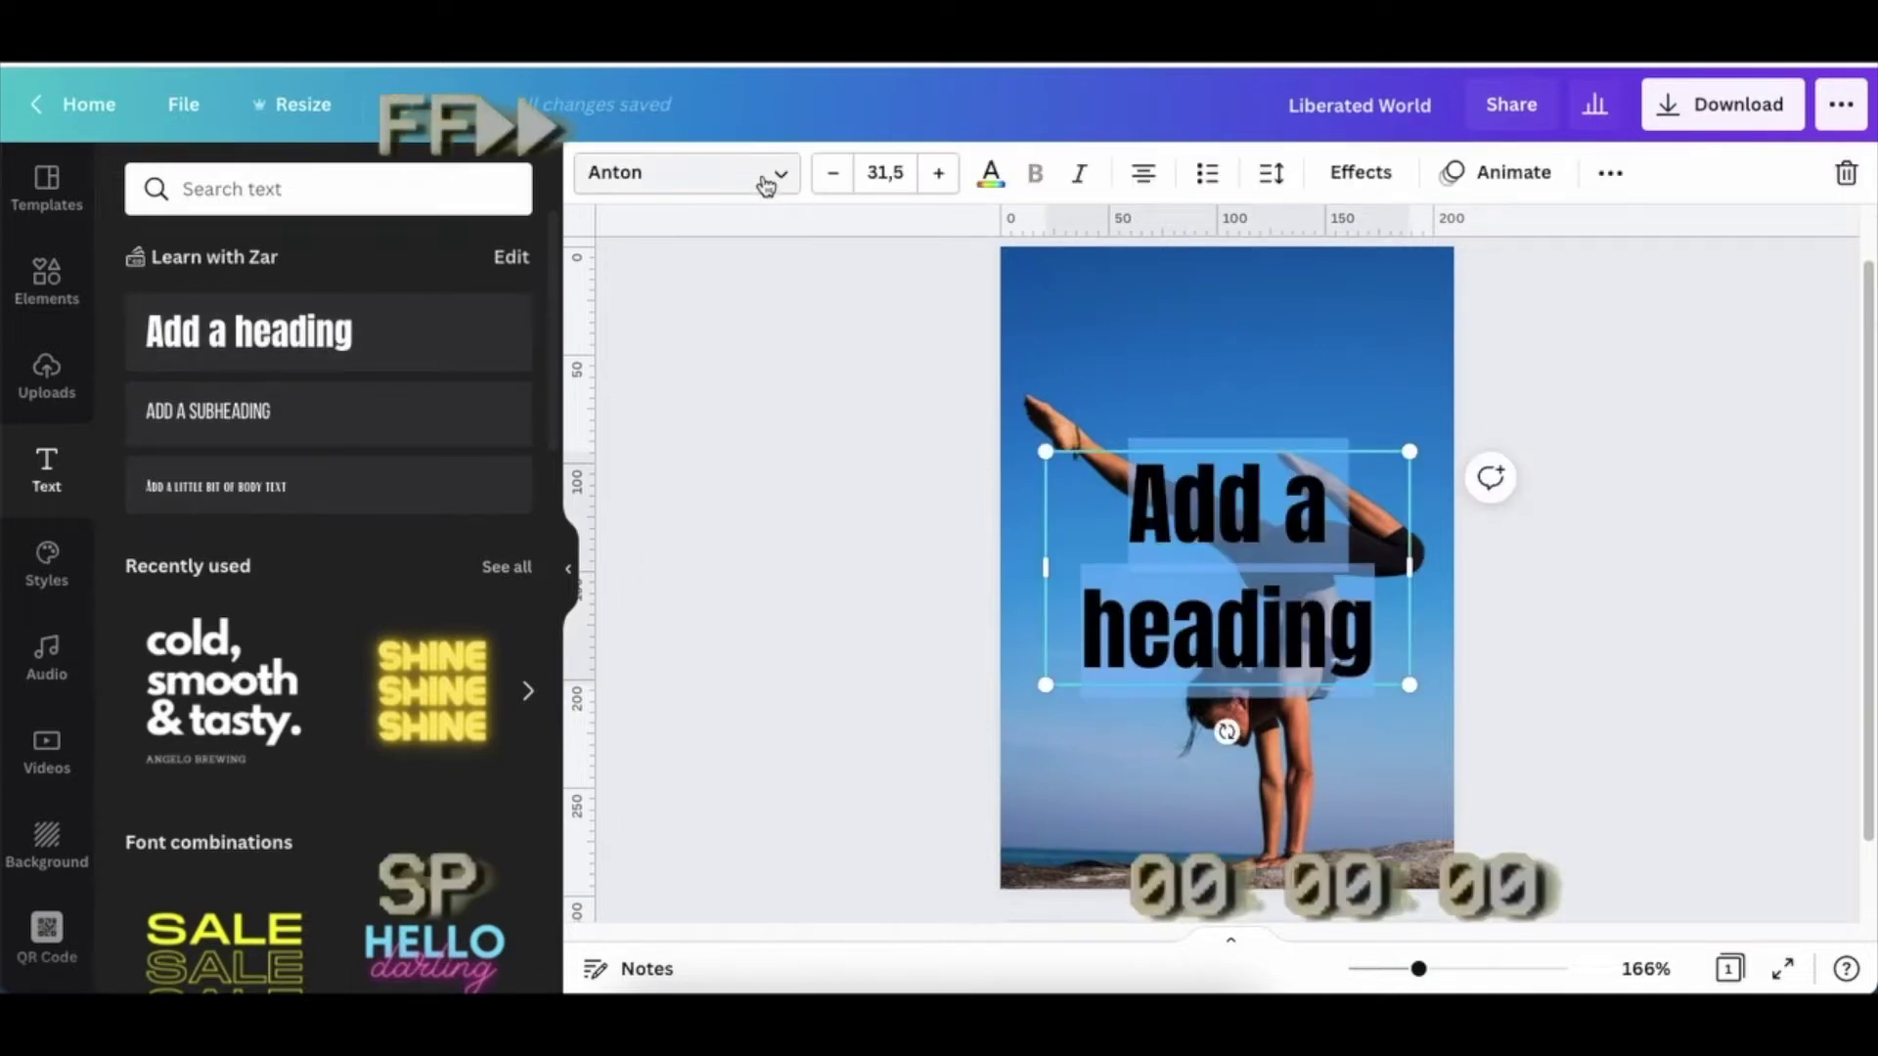
pyautogui.click(990, 172)
pyautogui.click(293, 318)
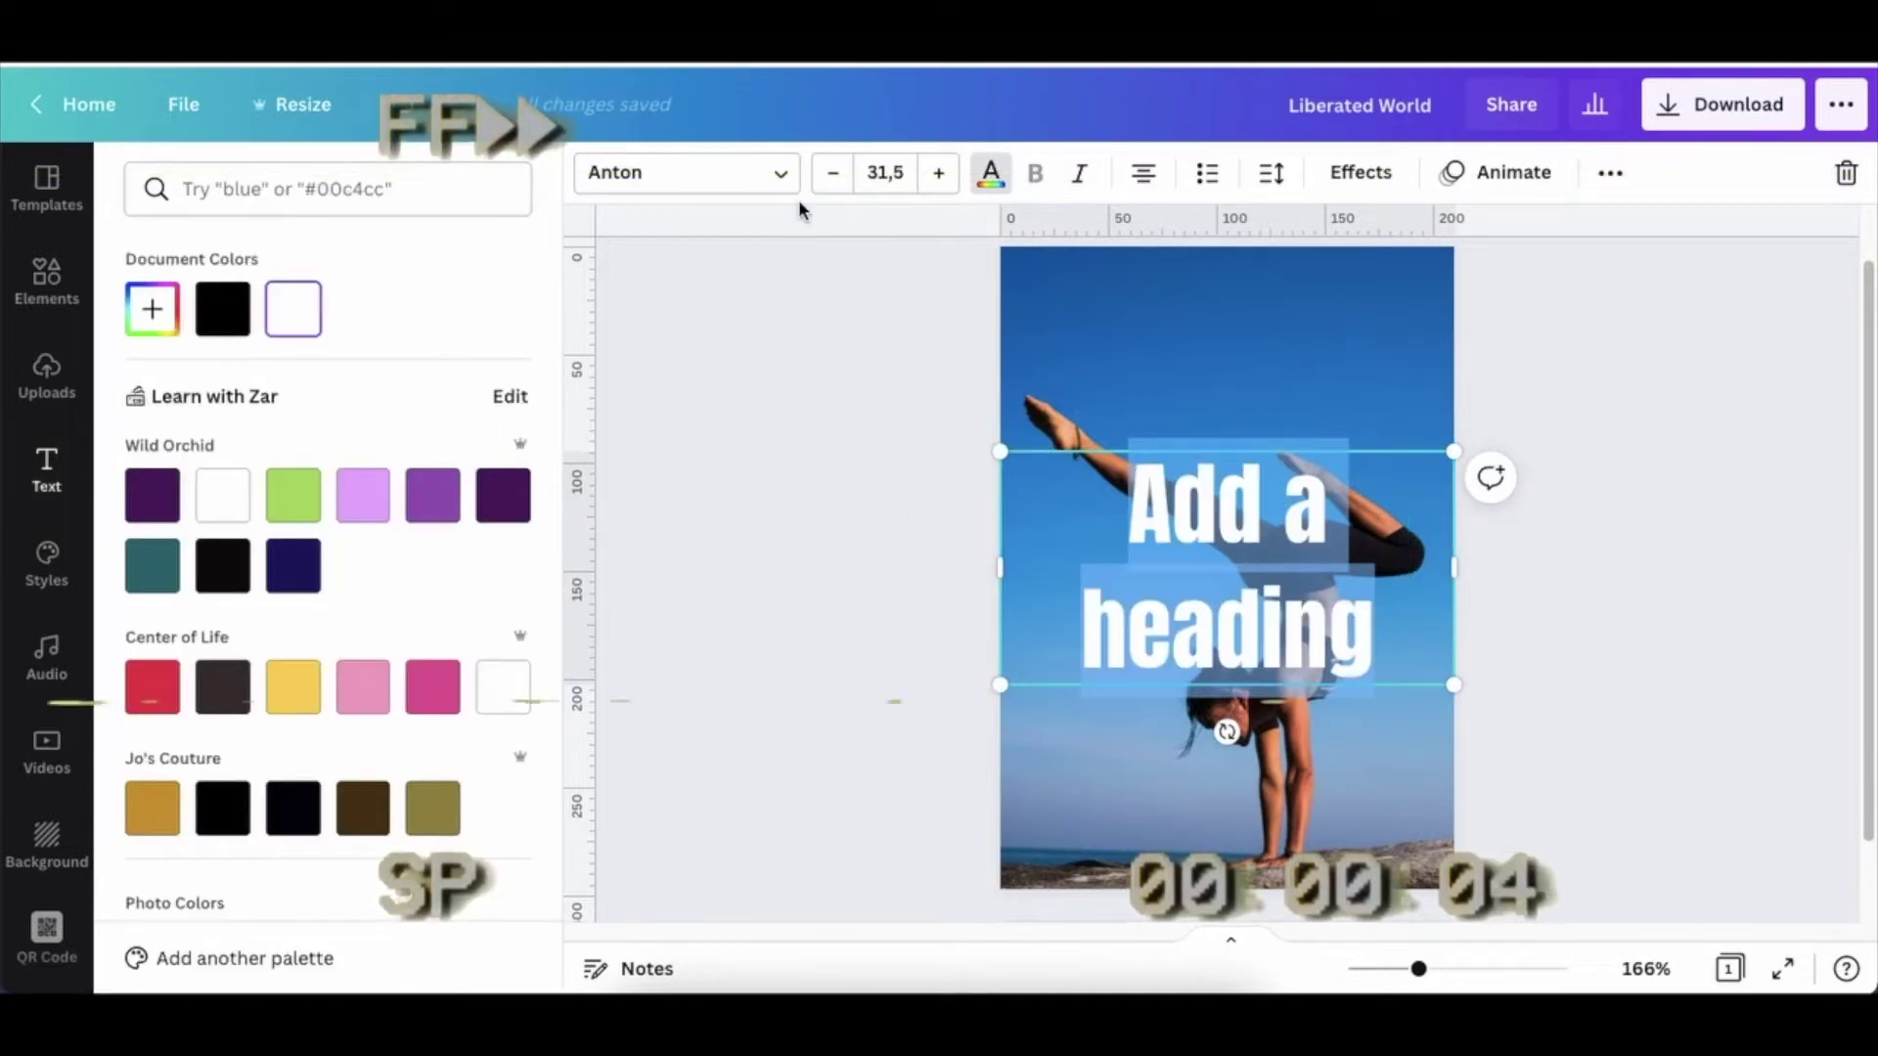
pyautogui.write('Lib')
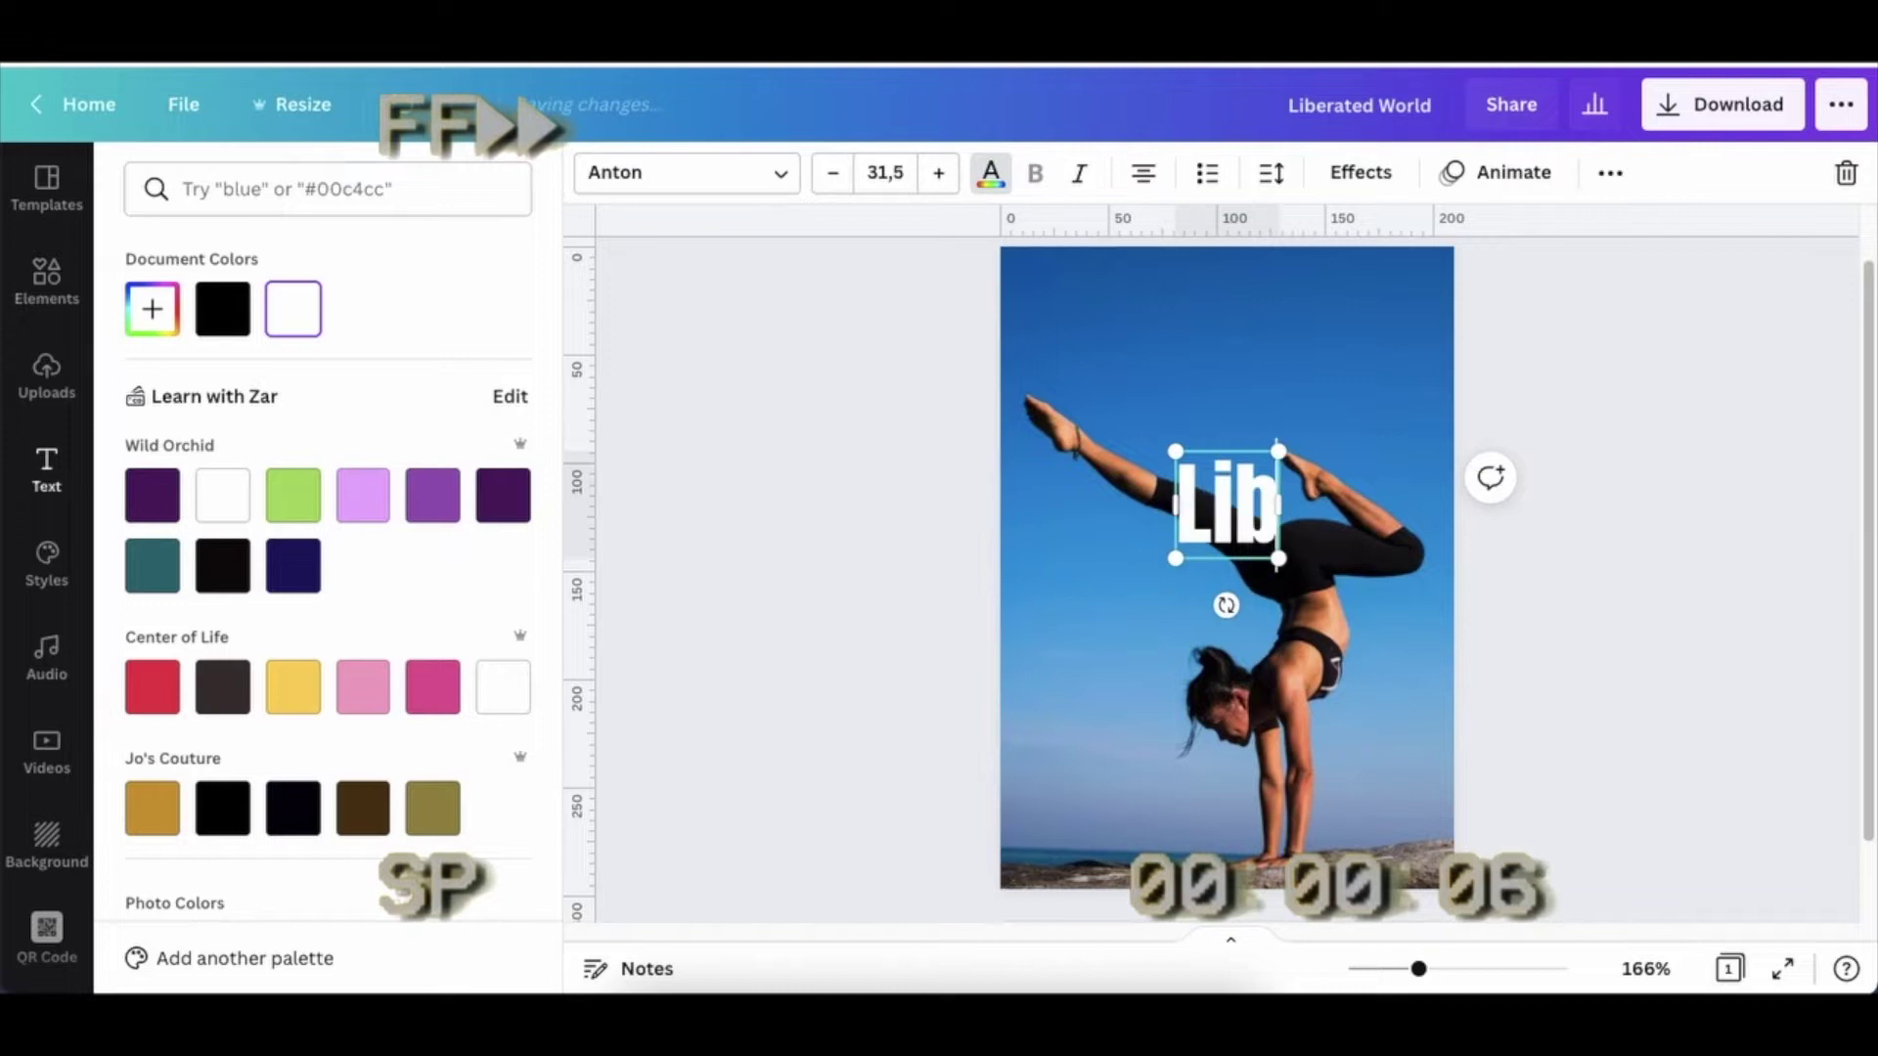
pyautogui.write('erated World')
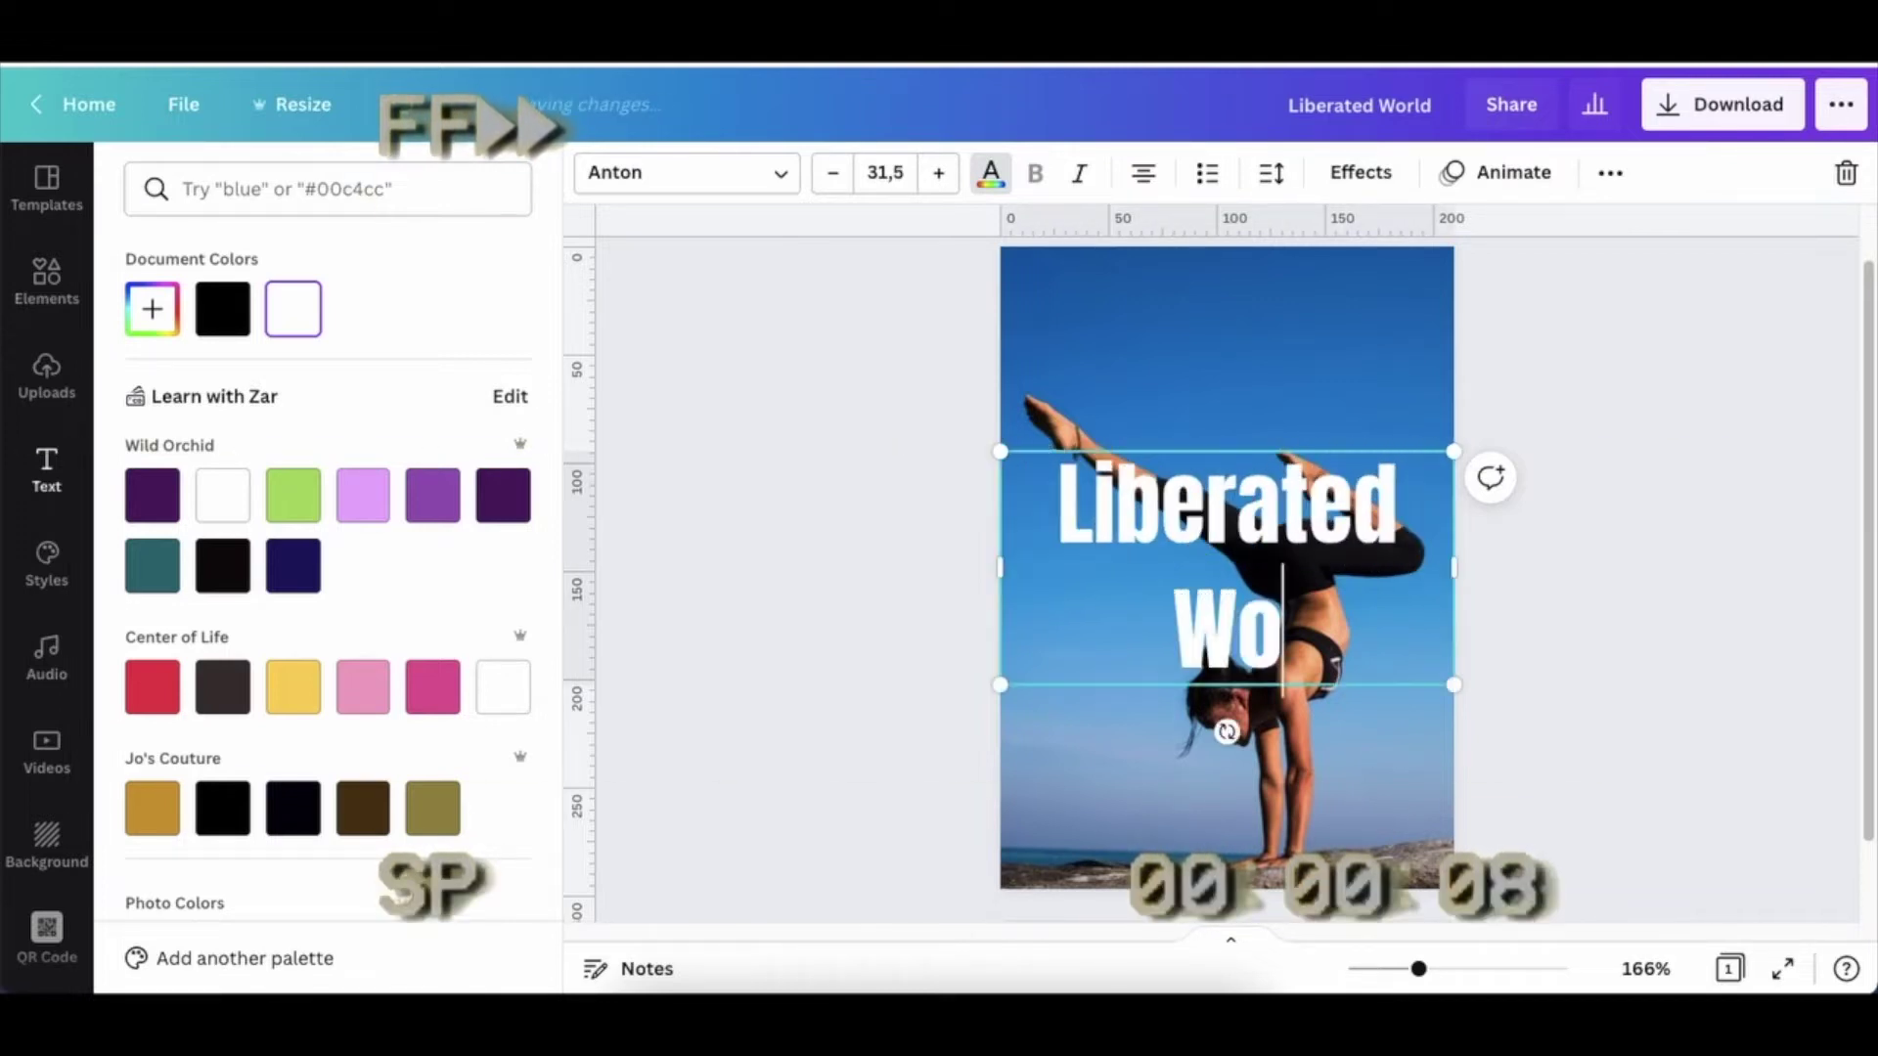
# Set the title to size 16, move it to the top, enlarge and centre it
pyautogui.click(885, 176)
pyautogui.click(906, 504)
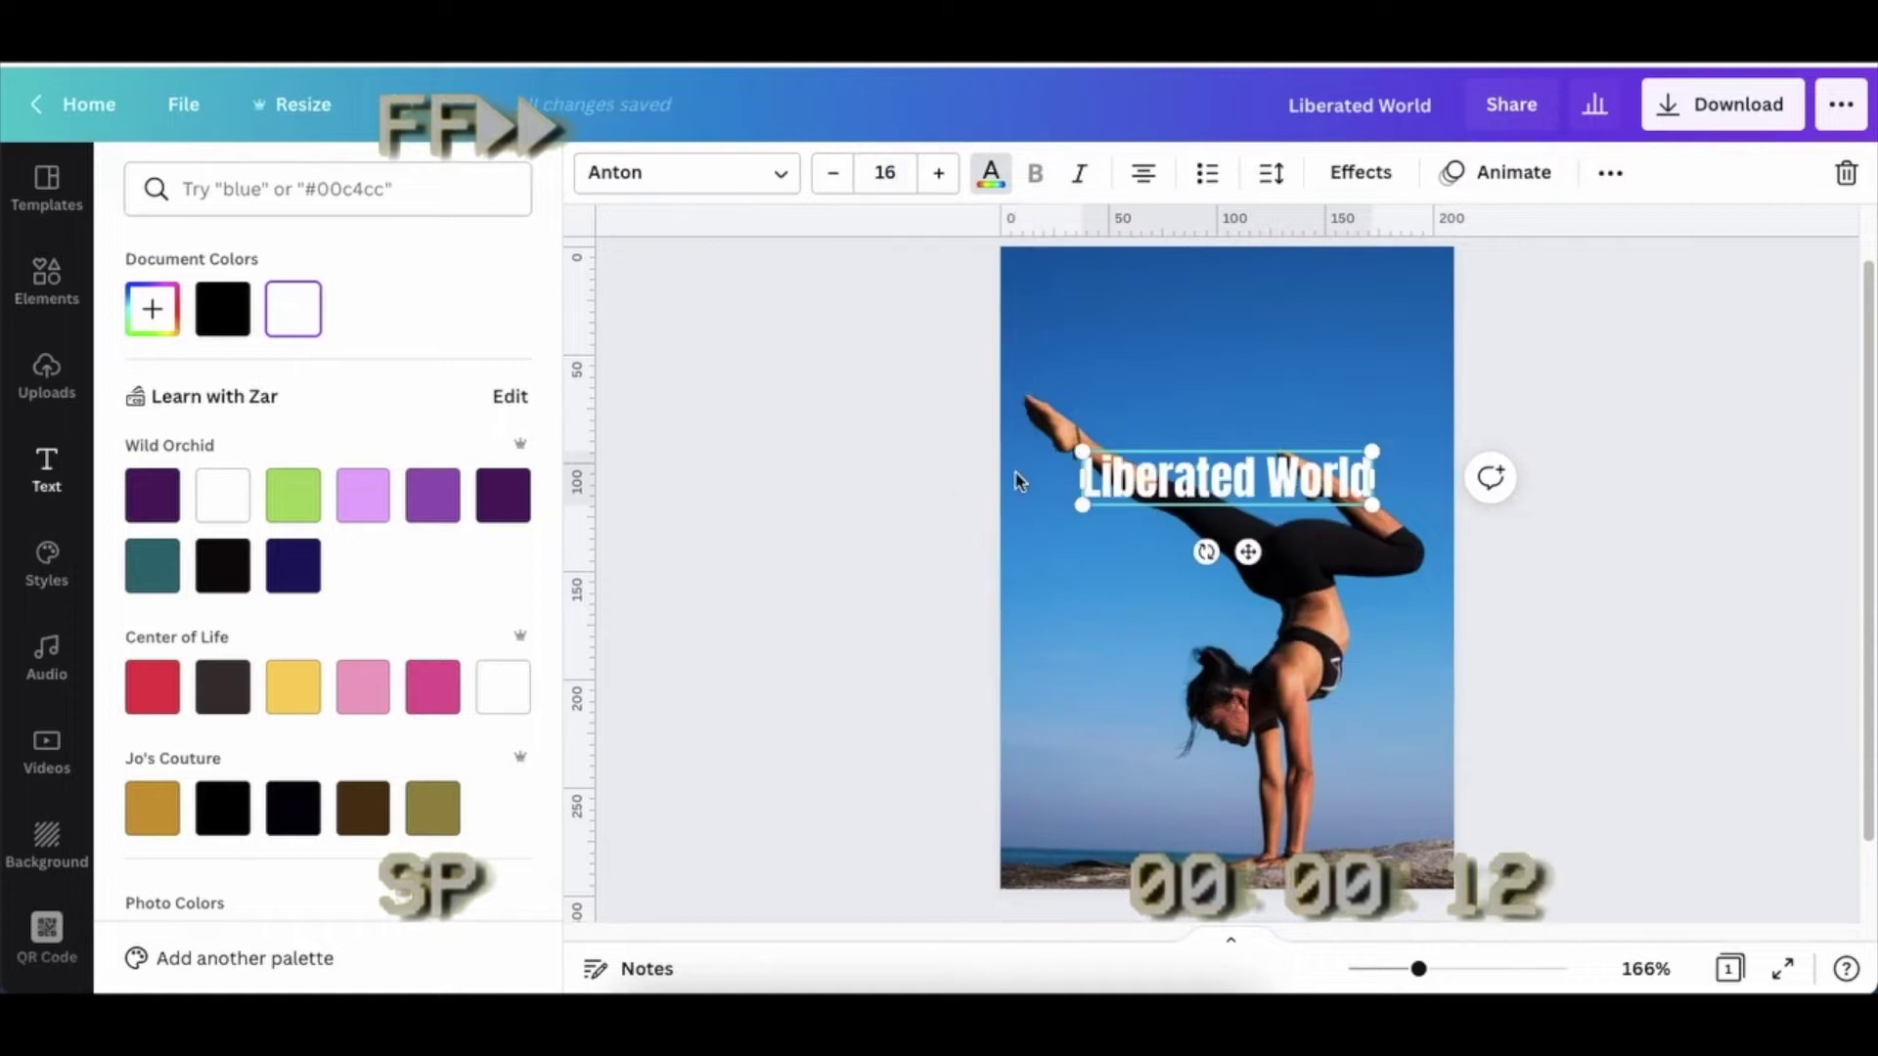
pyautogui.moveTo(1249, 555); pyautogui.dragTo(1240, 365)
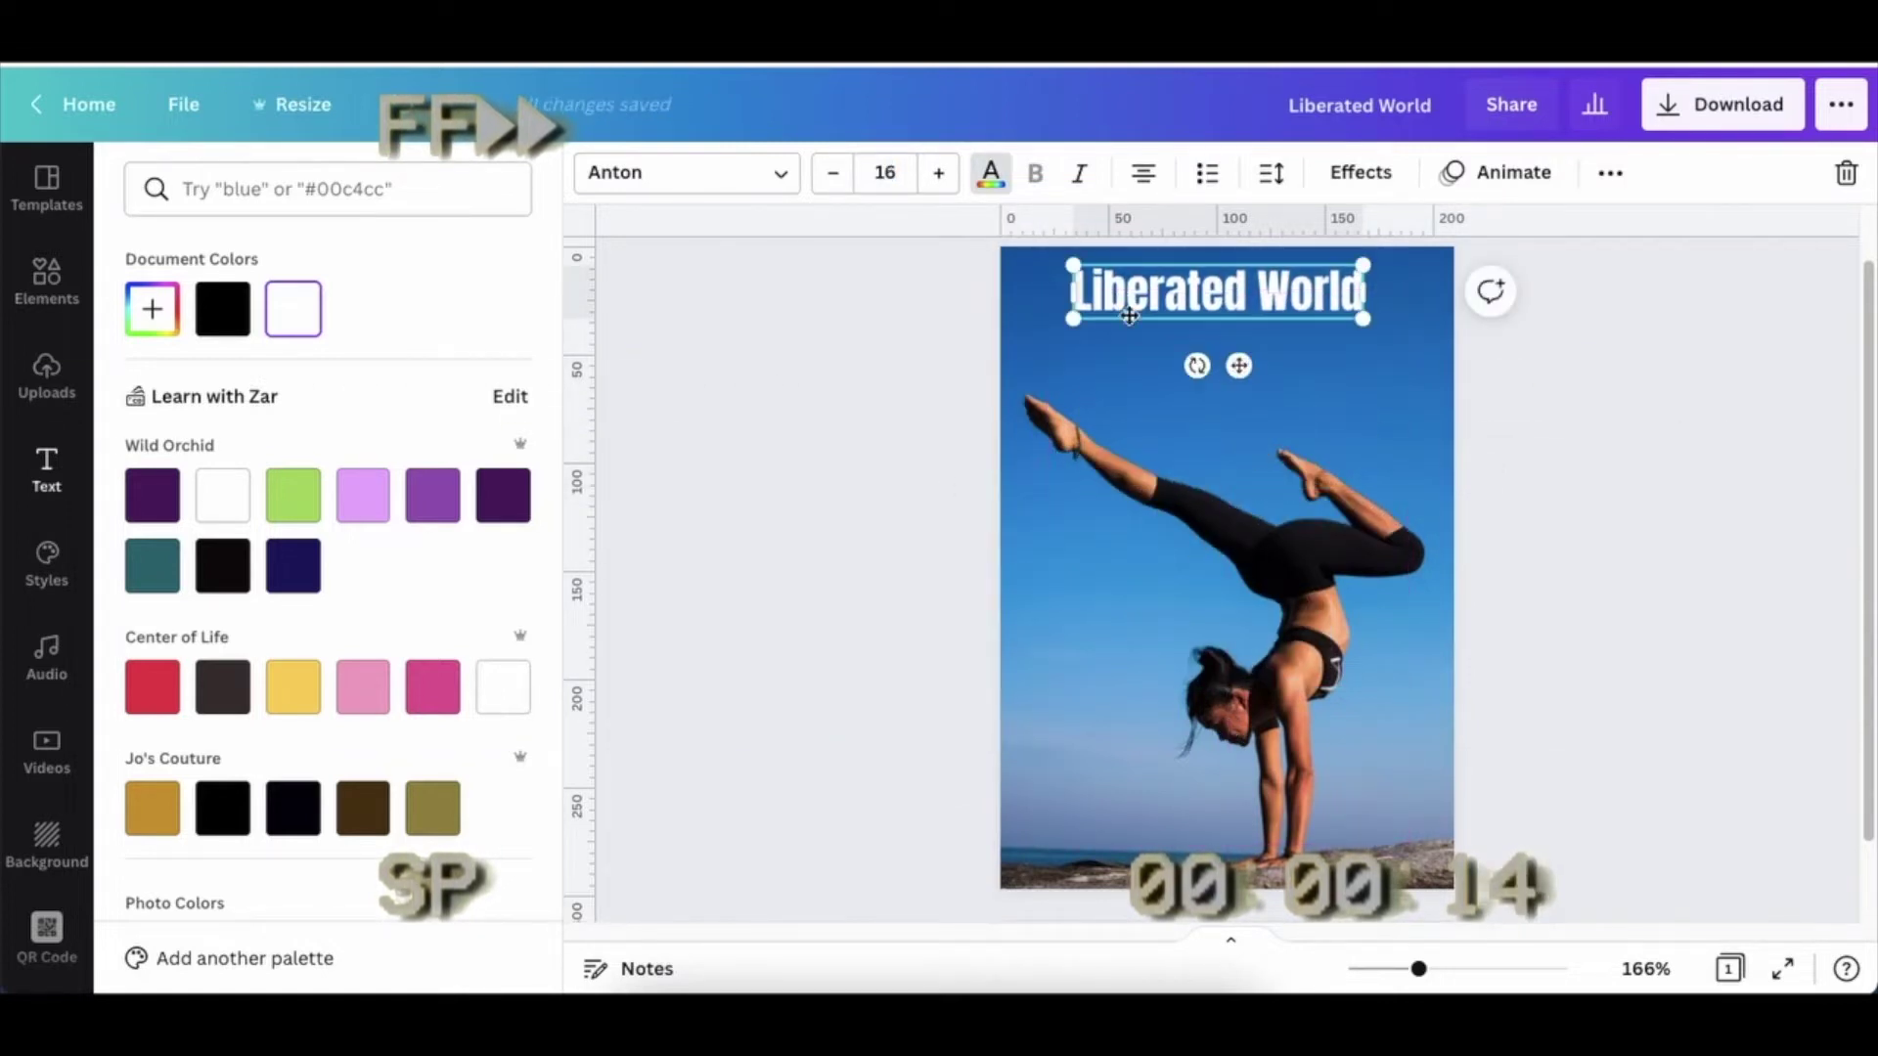
pyautogui.moveTo(1073, 319); pyautogui.dragTo(977, 337)
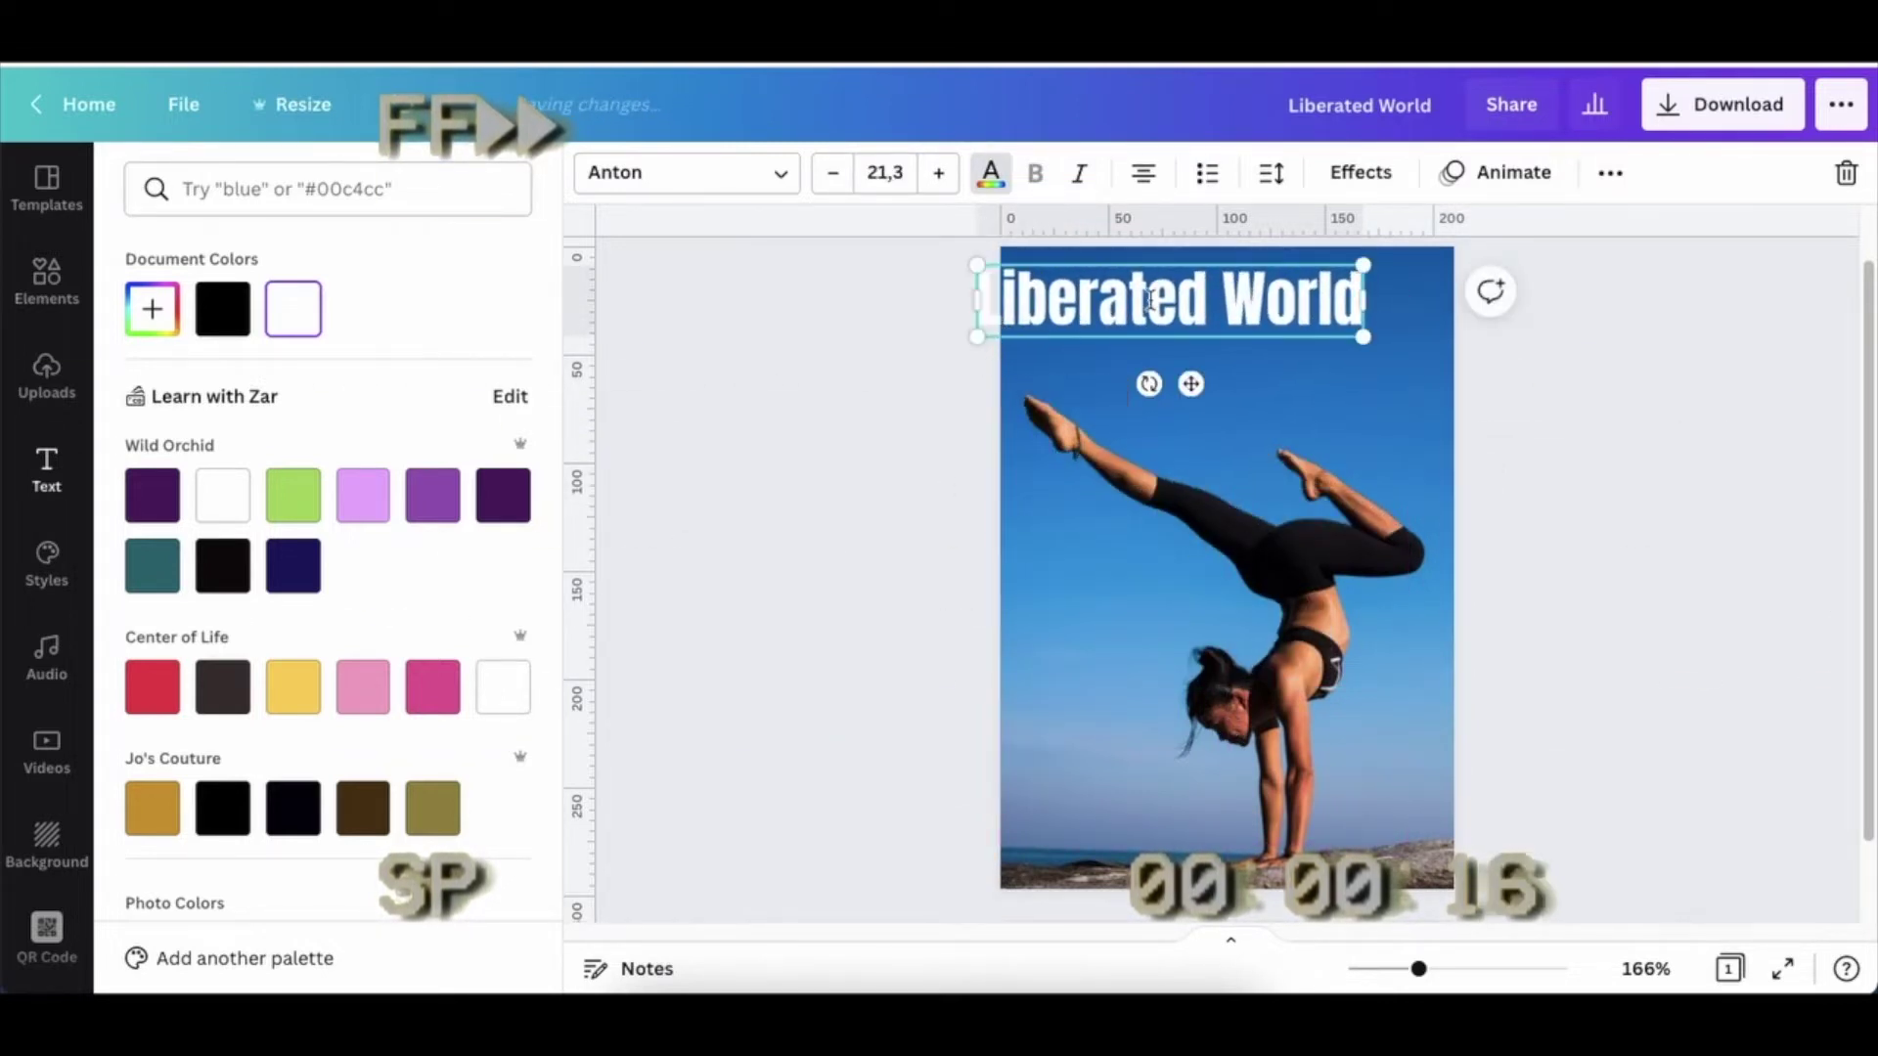
pyautogui.moveTo(1191, 382); pyautogui.dragTo(1243, 377)
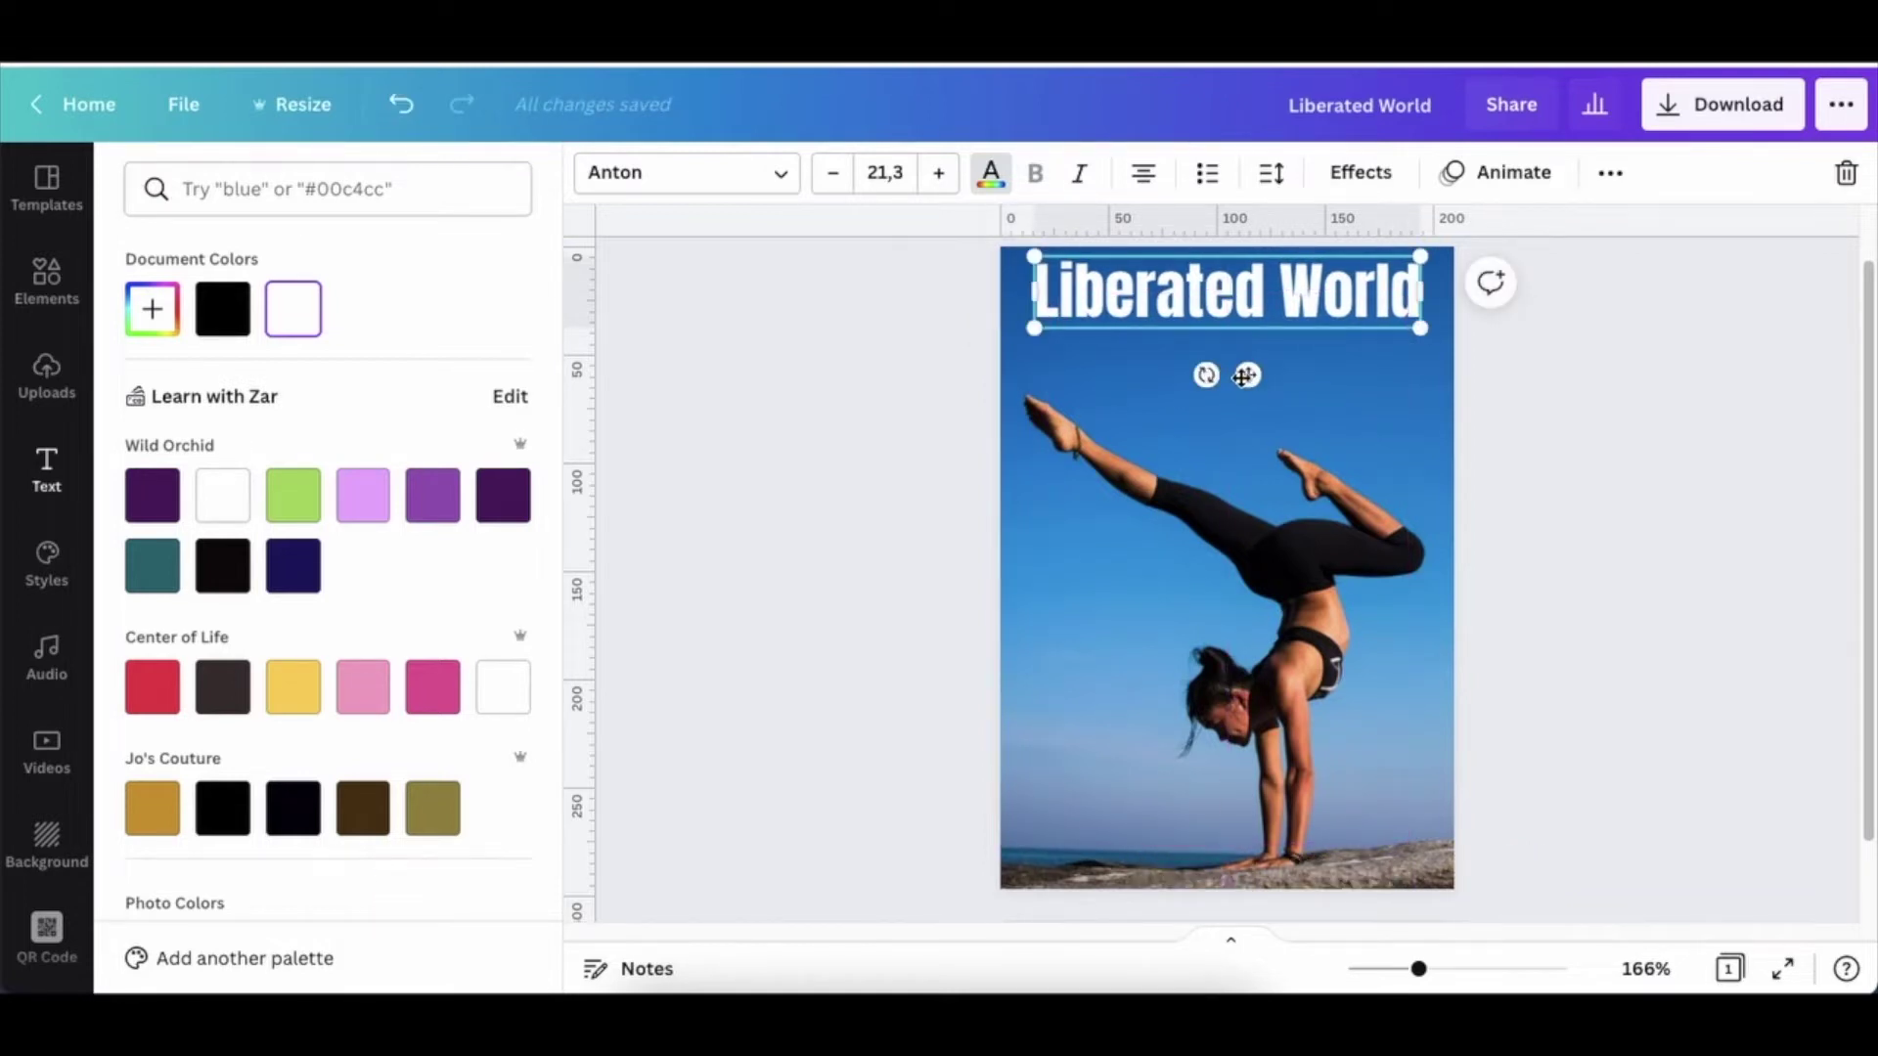
pyautogui.click(867, 407)
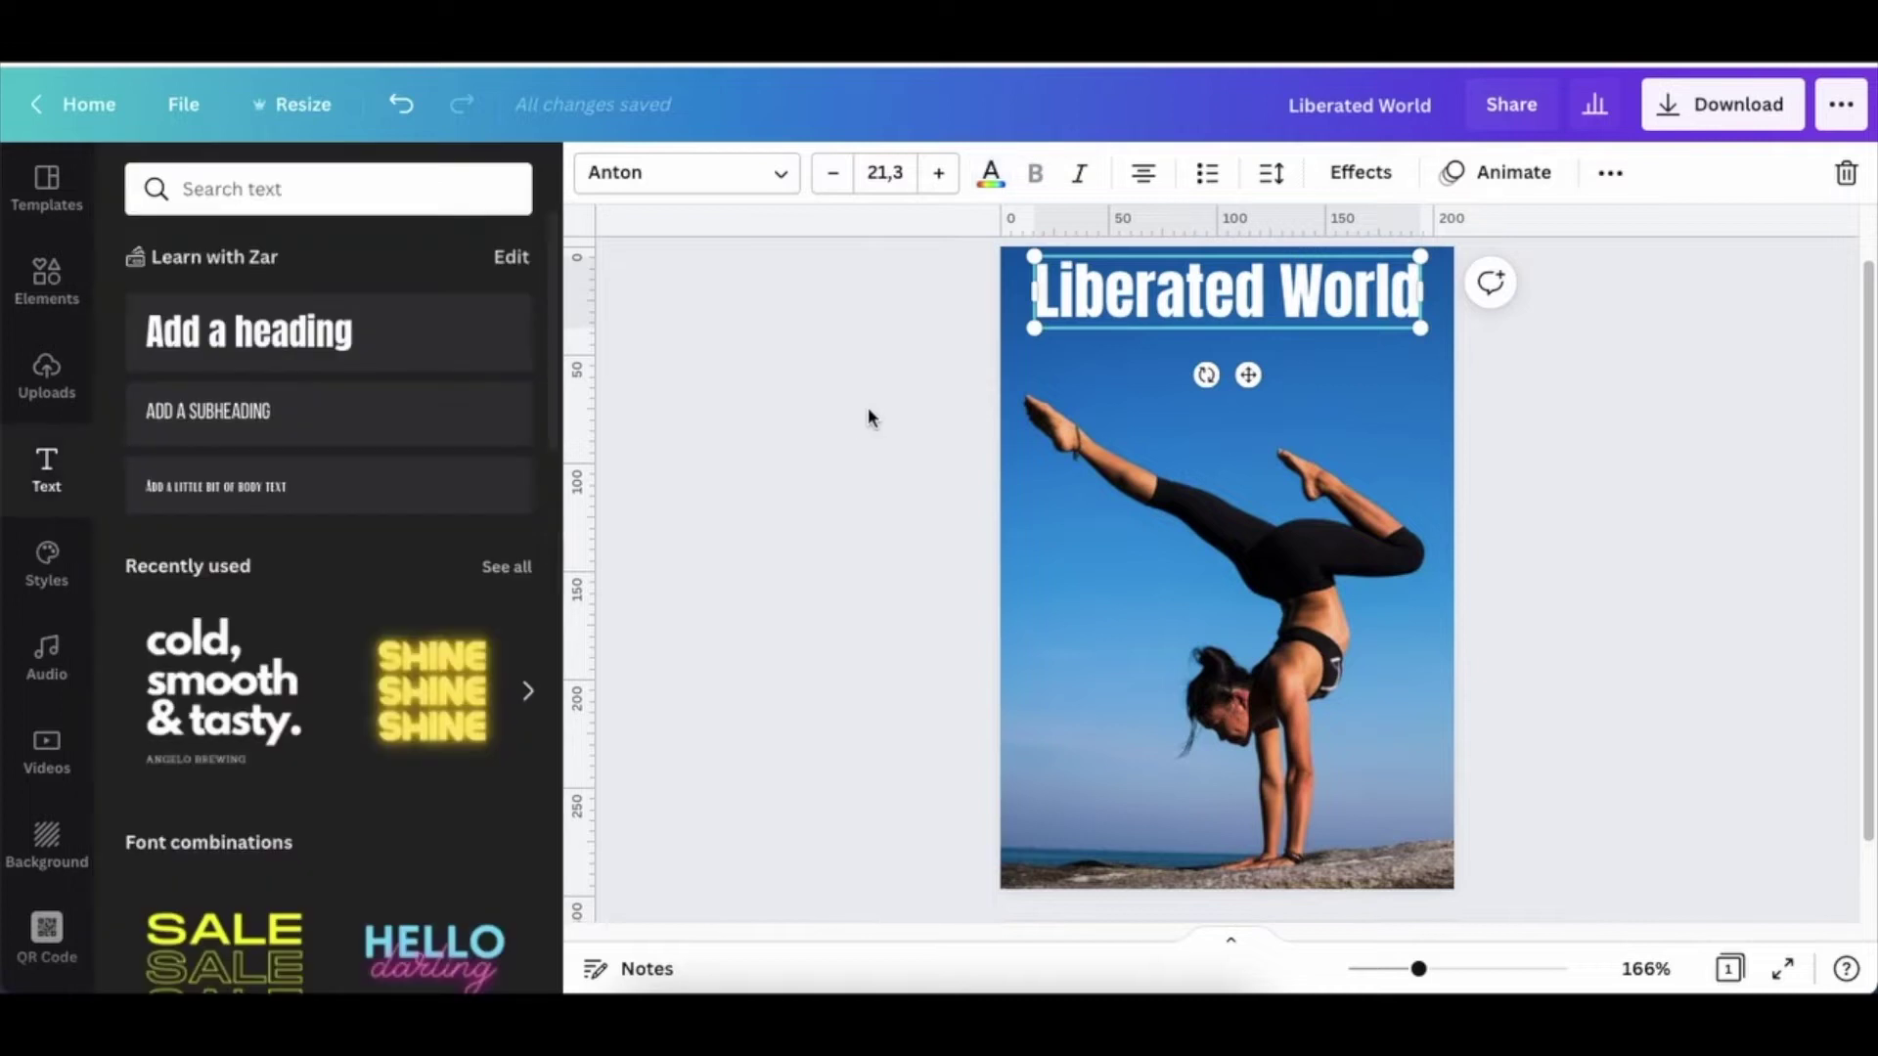
pyautogui.click(870, 405)
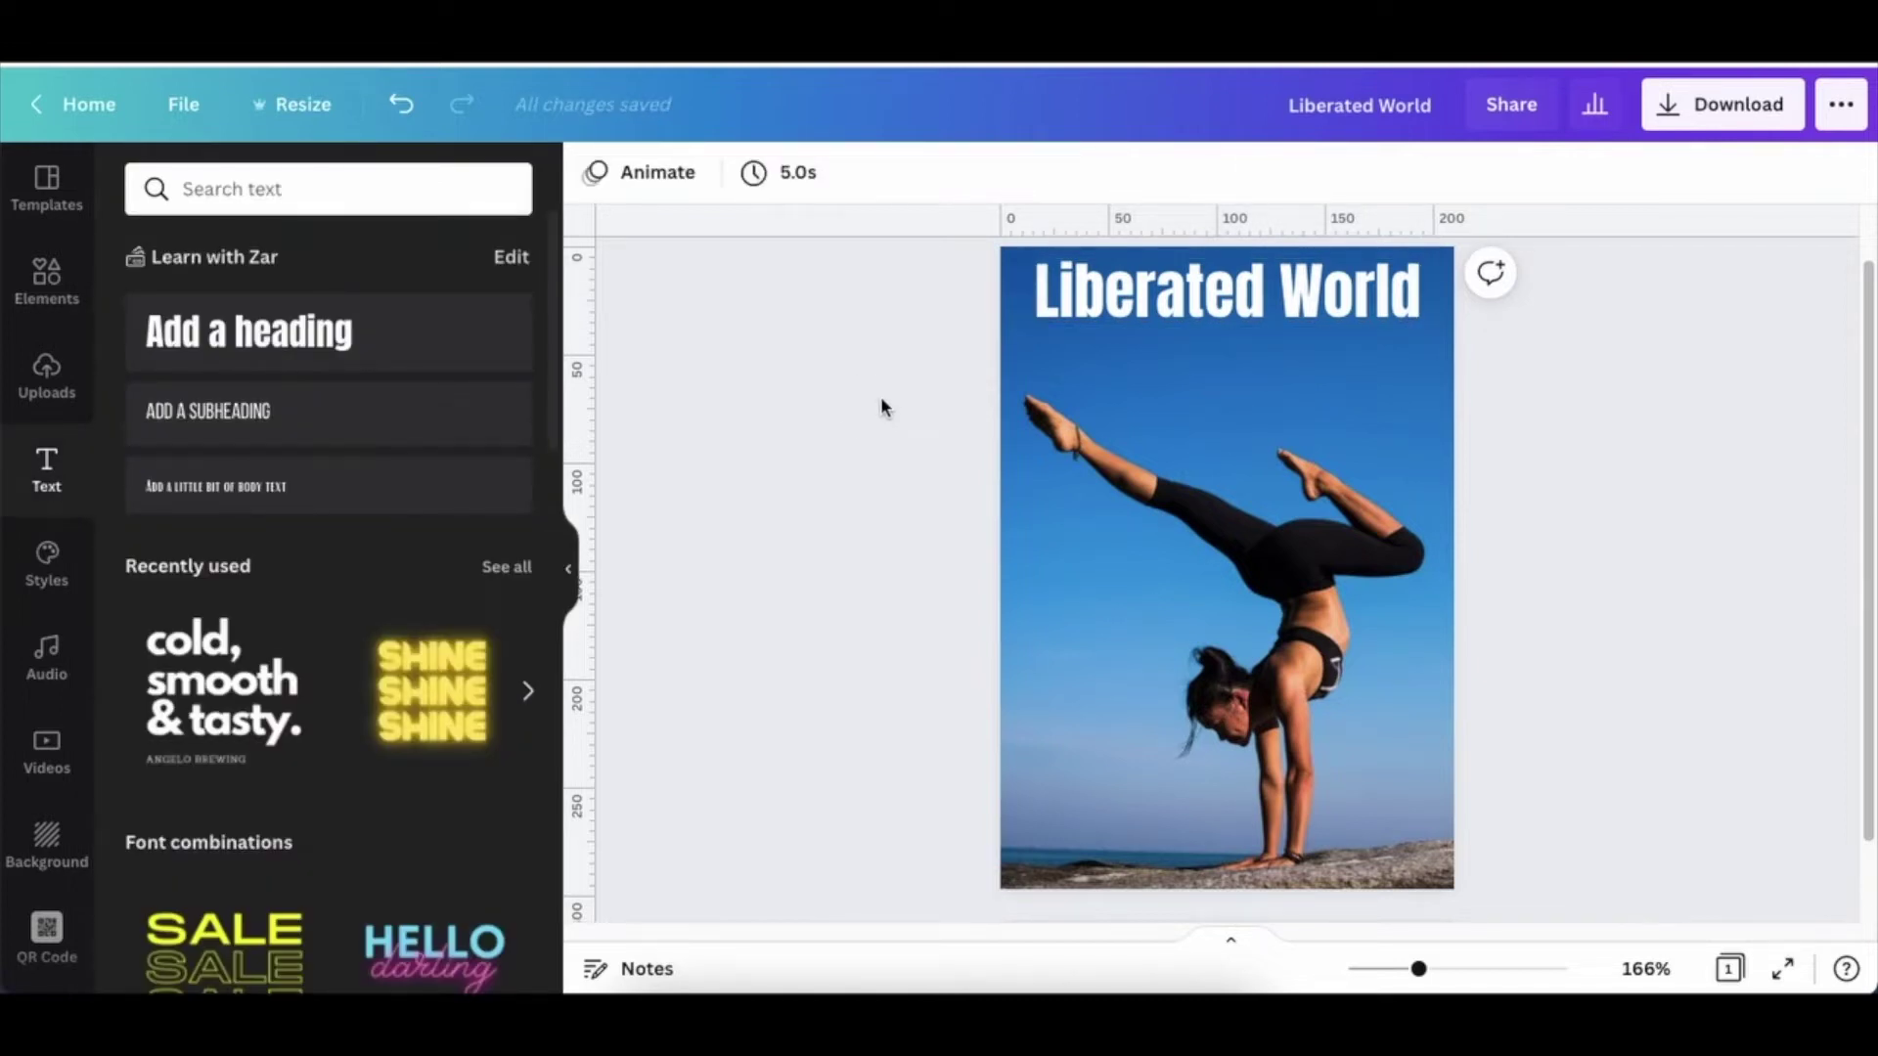
# Add an 'Exercise NOW- How?' text box on the left side of the cover
pyautogui.press('t')
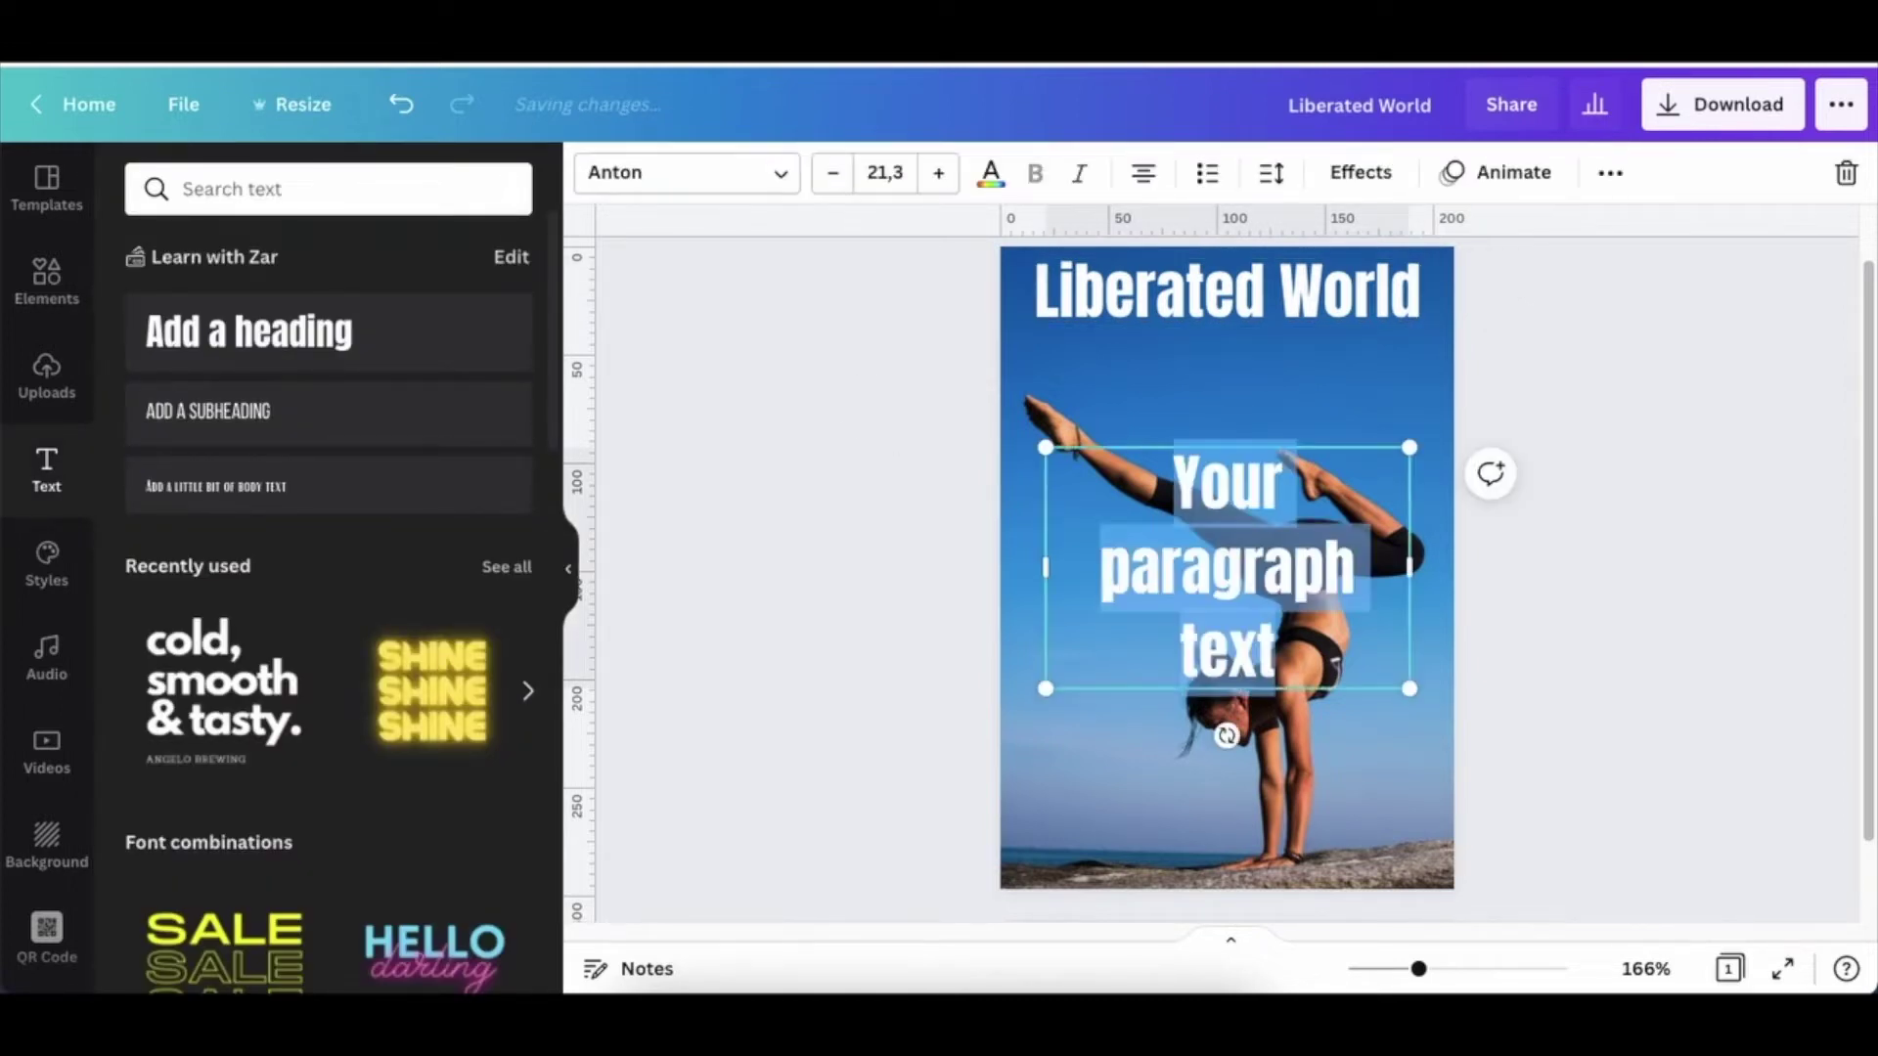
pyautogui.moveTo(1409, 451); pyautogui.dragTo(1227, 569)
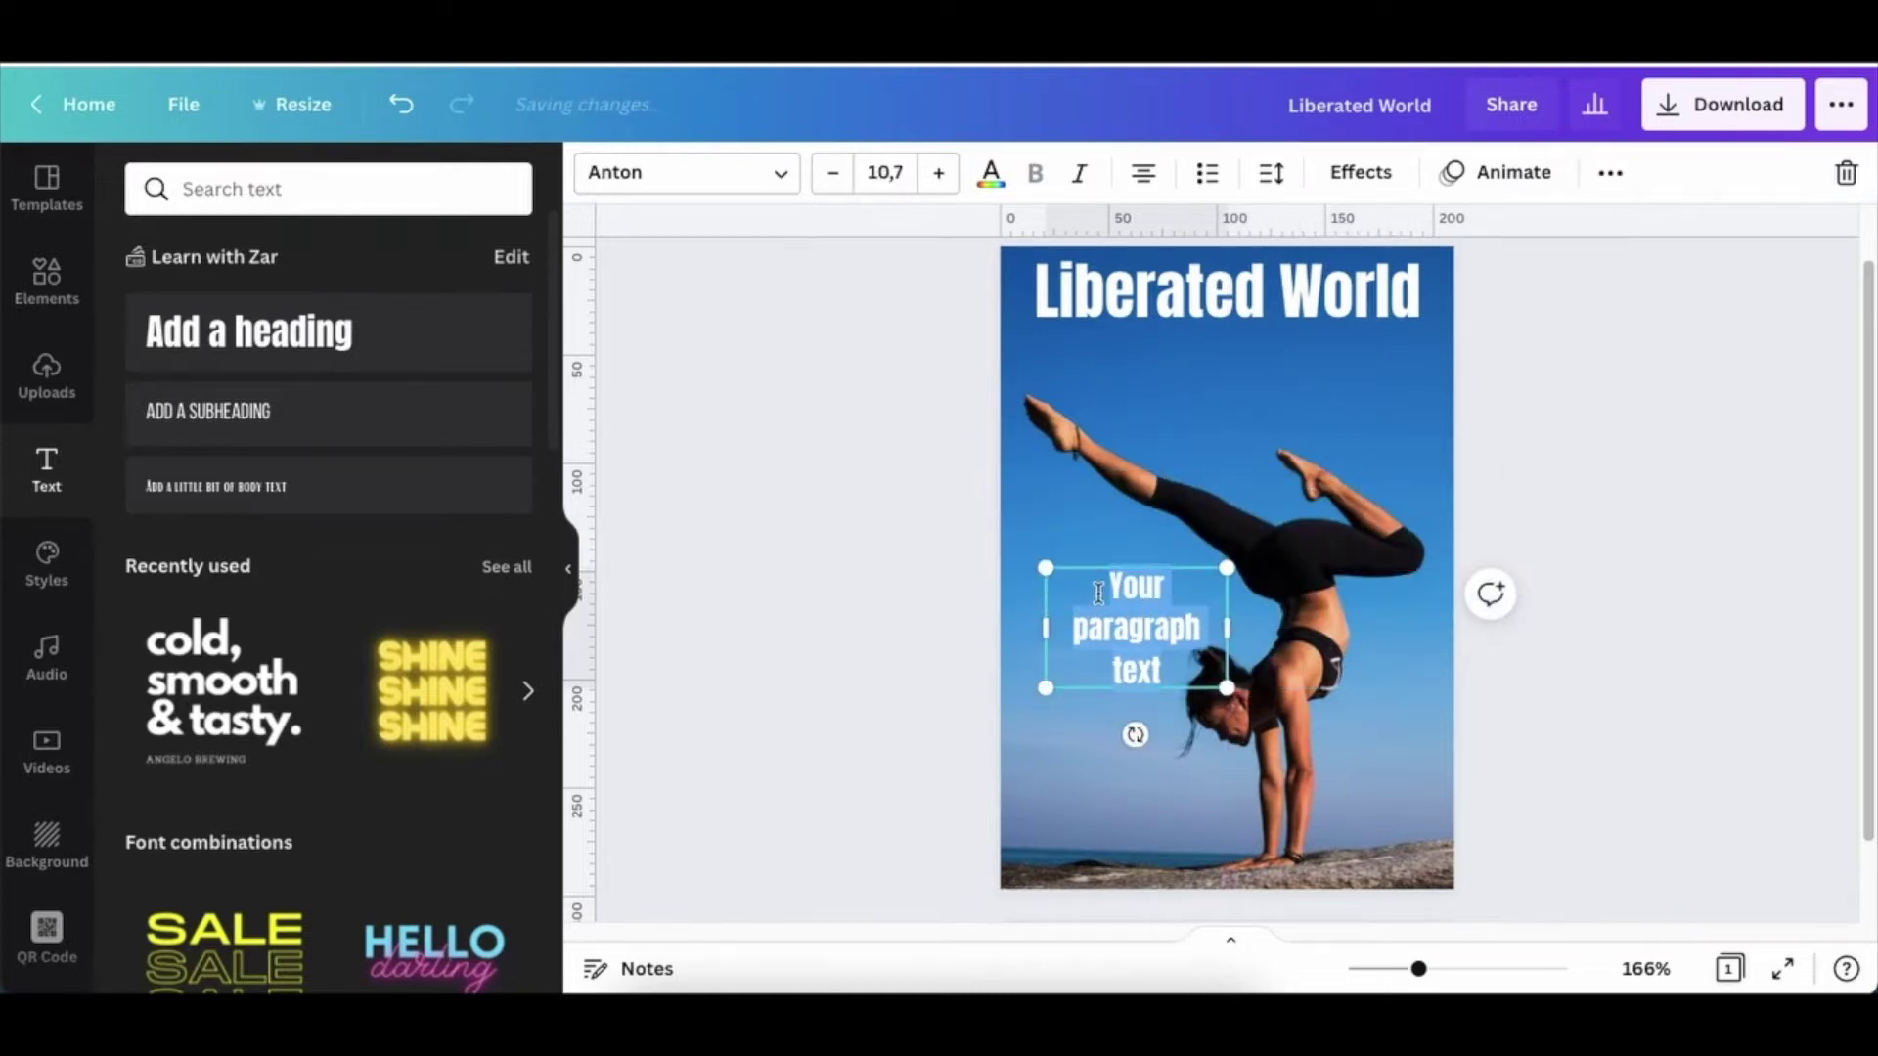
pyautogui.write('Exencise -NO')
pyautogui.press('BackSpace')
pyautogui.press('BackSpace')
pyautogui.press('BackSpace')
pyautogui.press('BackSpace')
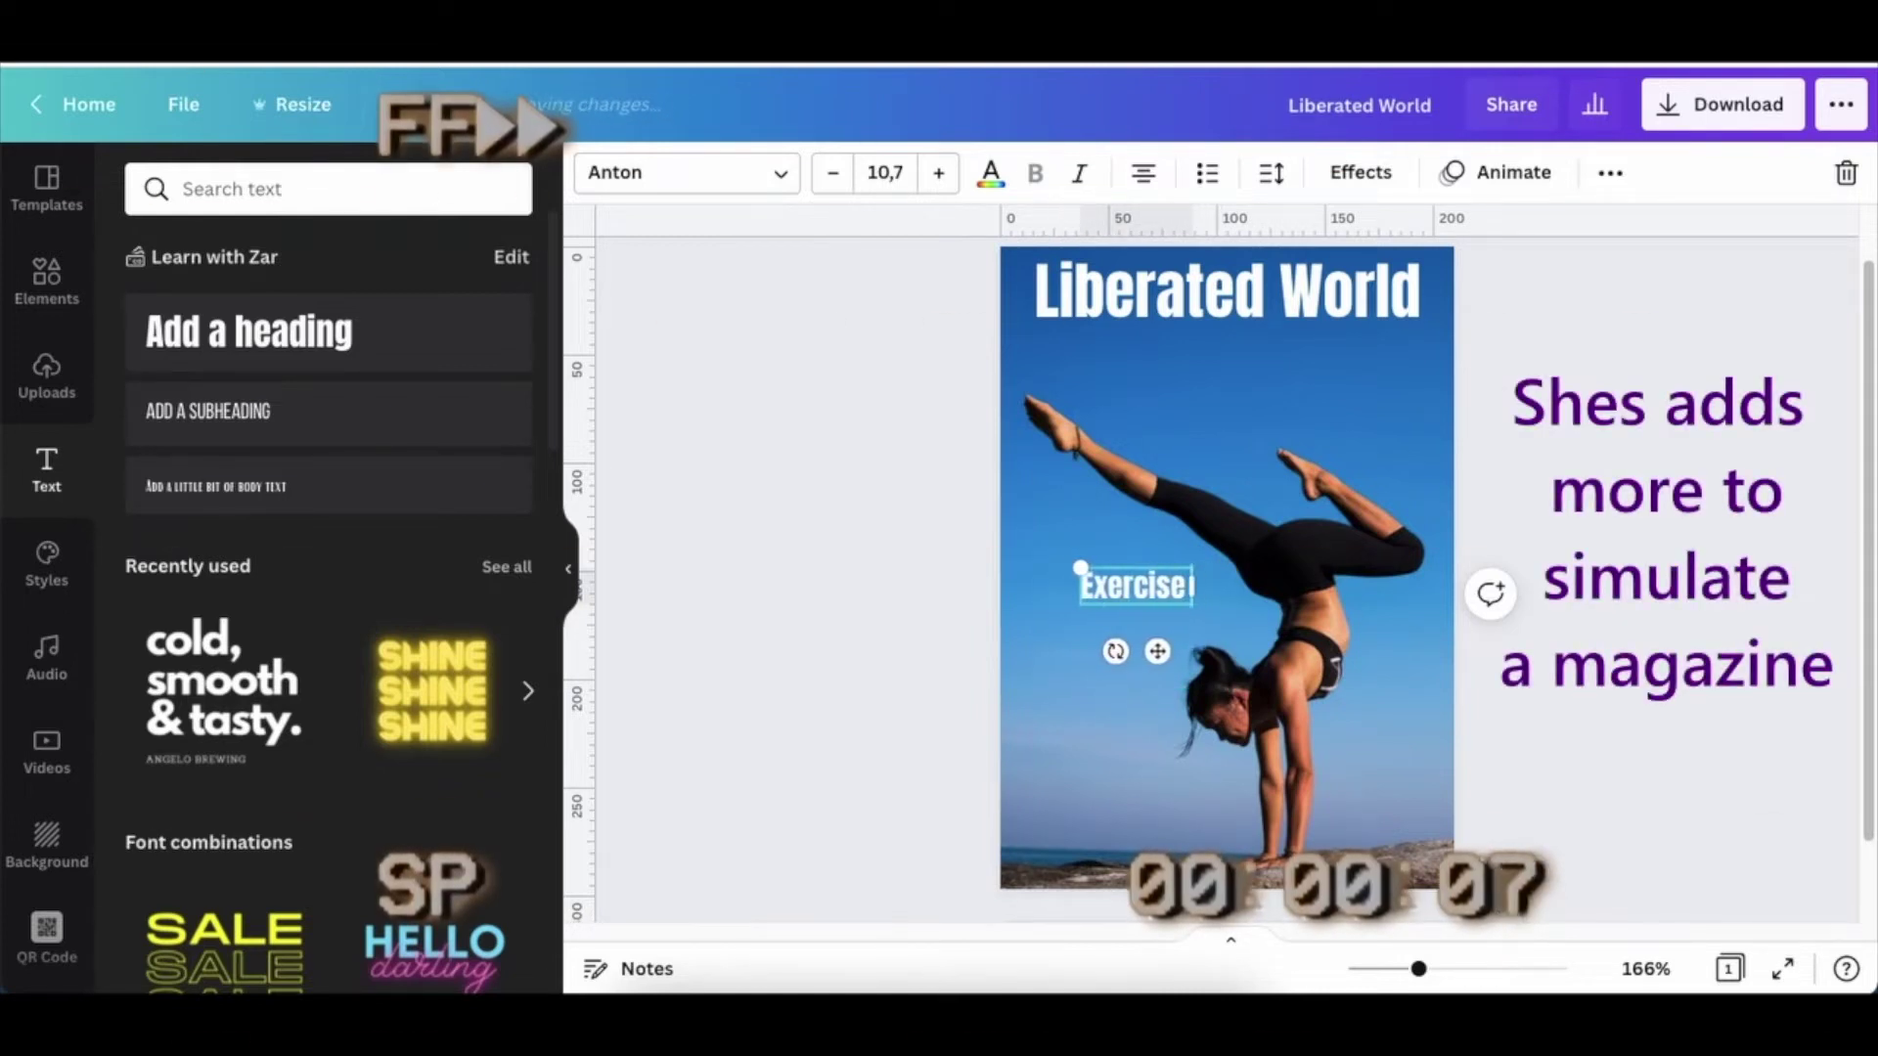
pyautogui.write('-N')
pyautogui.press('BackSpace')
pyautogui.press('BackSpace')
pyautogui.press('BackSpace')
pyautogui.write('NOW- How?')
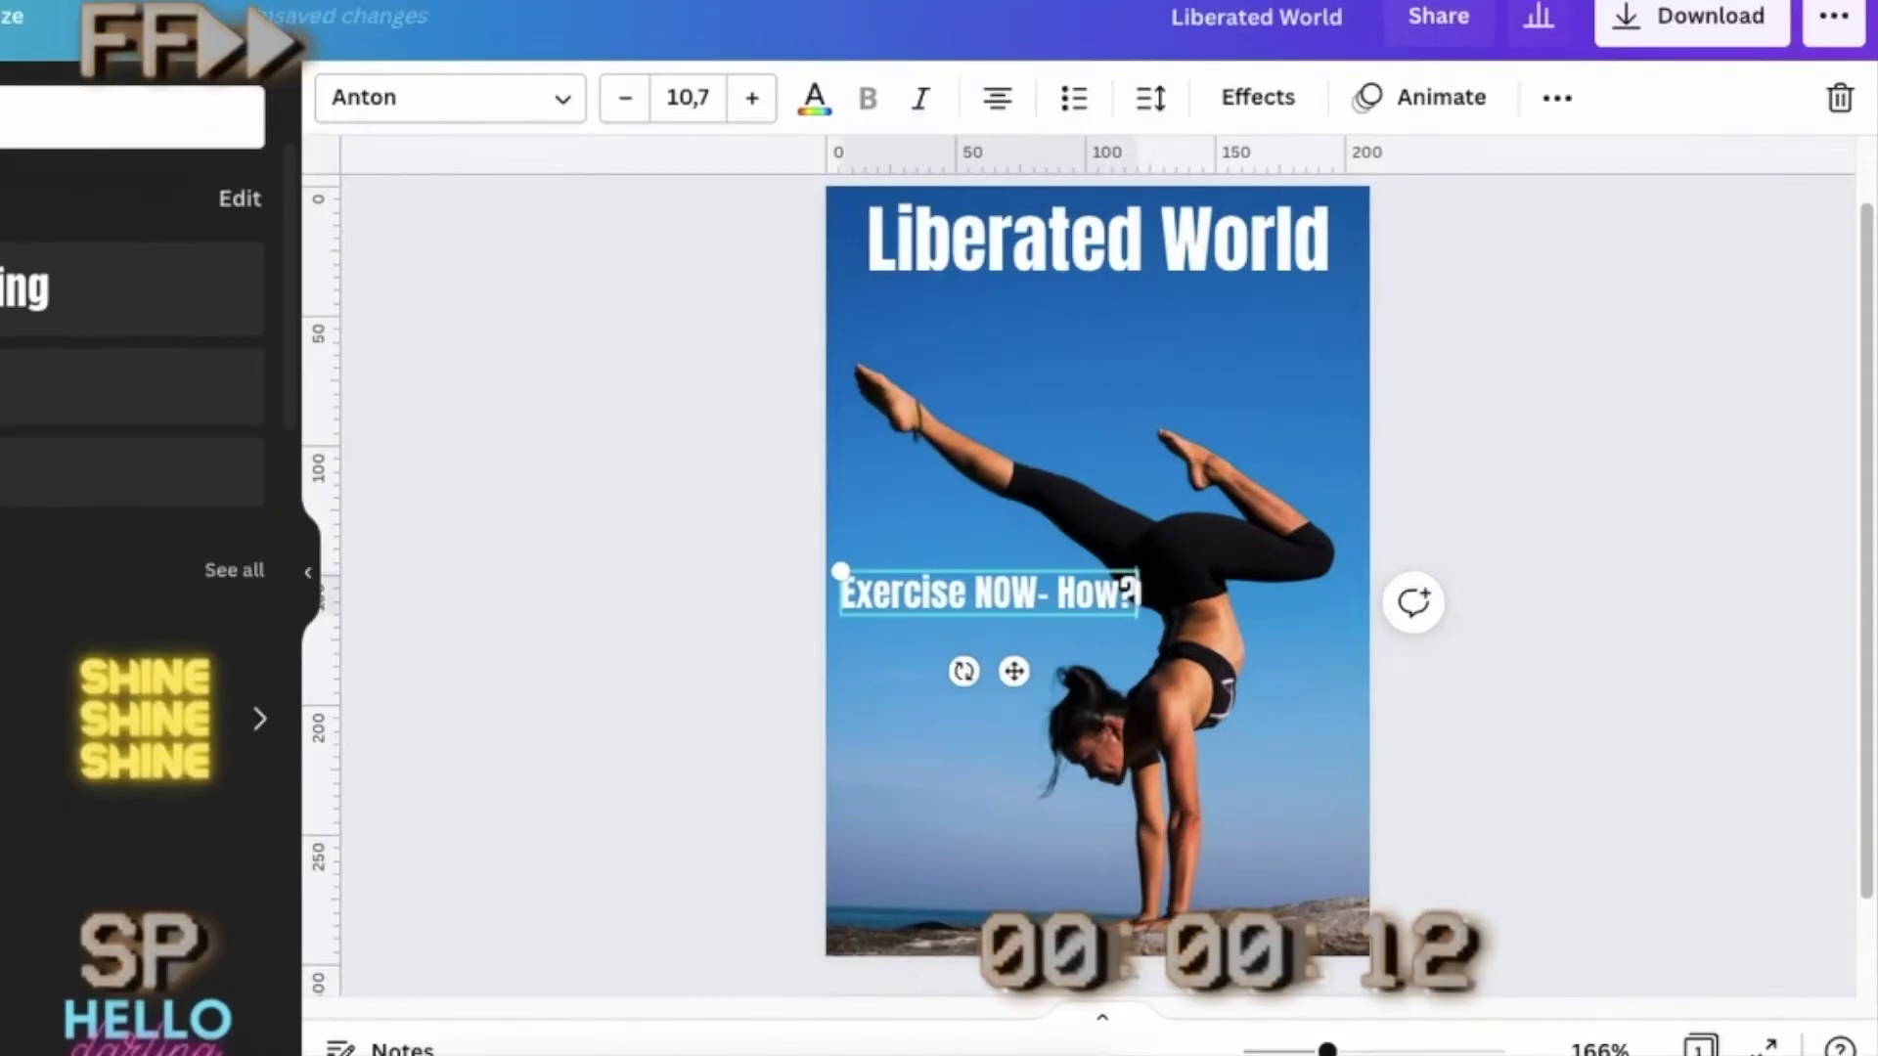
pyautogui.moveTo(1263, 583); pyautogui.dragTo(1164, 583)
pyautogui.moveTo(1163, 689); pyautogui.dragTo(1189, 720)
pyautogui.moveTo(1052, 753)
pyautogui.mouseDown()
pyautogui.moveTo(1007, 658)
pyautogui.moveTo(1018, 671)
pyautogui.moveTo(916, 587)
pyautogui.mouseUp()
# Add a 'Women & Health' cover line and widen the Exercise box to two lines
pyautogui.write('Women & Health')
pyautogui.moveTo(1383, 775); pyautogui.dragTo(1327, 833)
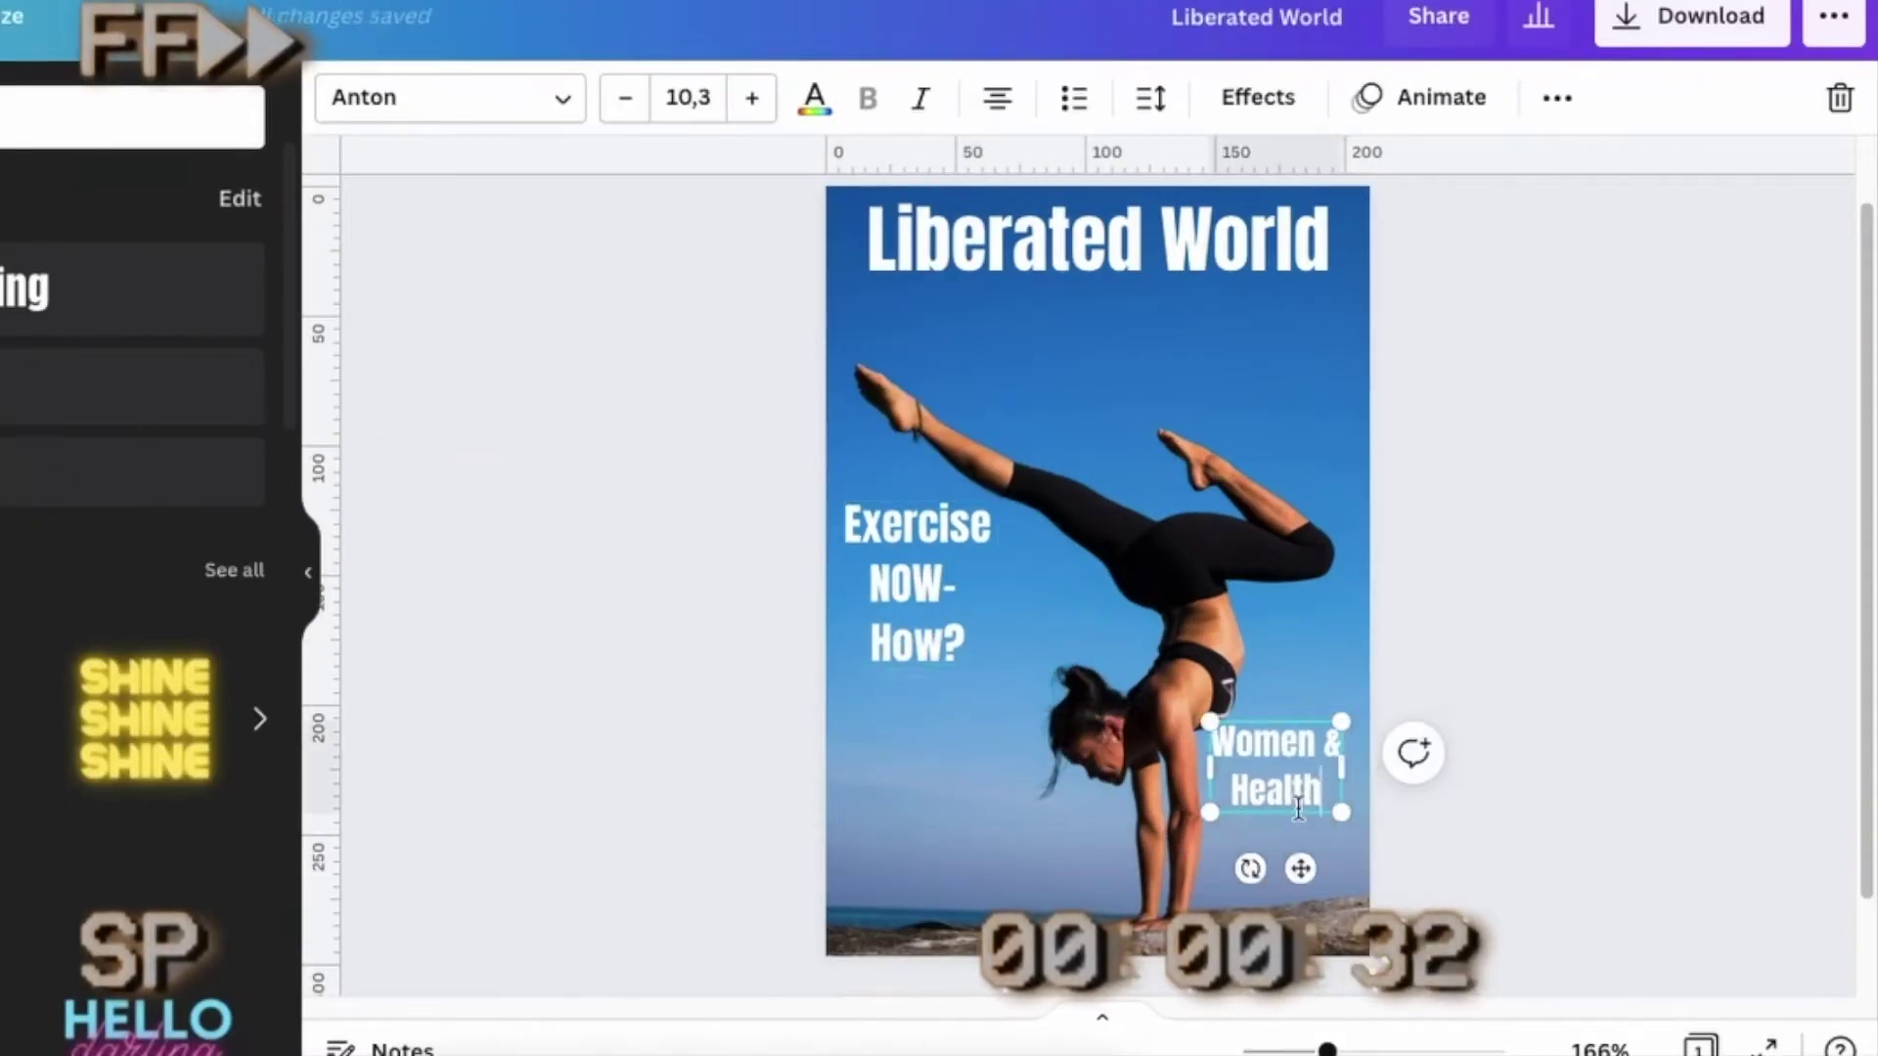
pyautogui.click(779, 772)
pyautogui.click(922, 591)
pyautogui.moveTo(994, 582)
pyautogui.mouseDown()
pyautogui.moveTo(1109, 574)
pyautogui.moveTo(1098, 556)
pyautogui.mouseUp()
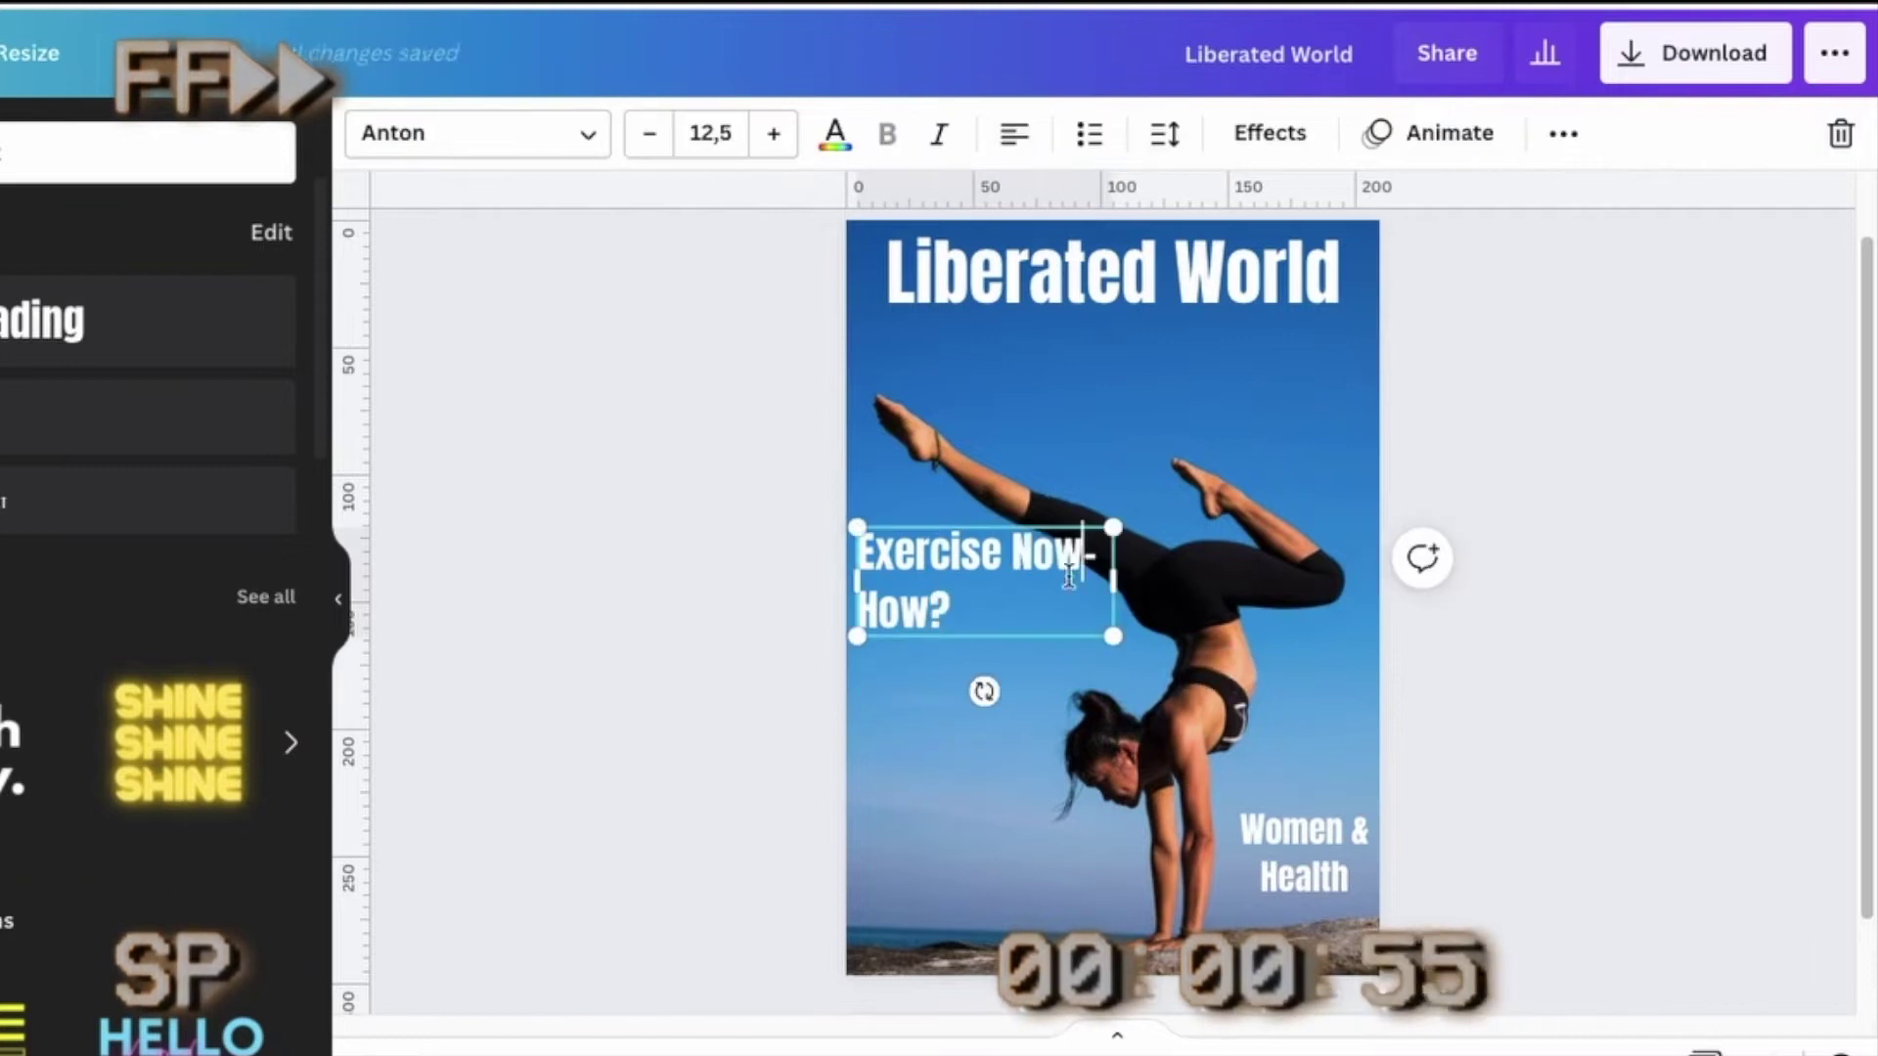
pyautogui.click(654, 161)
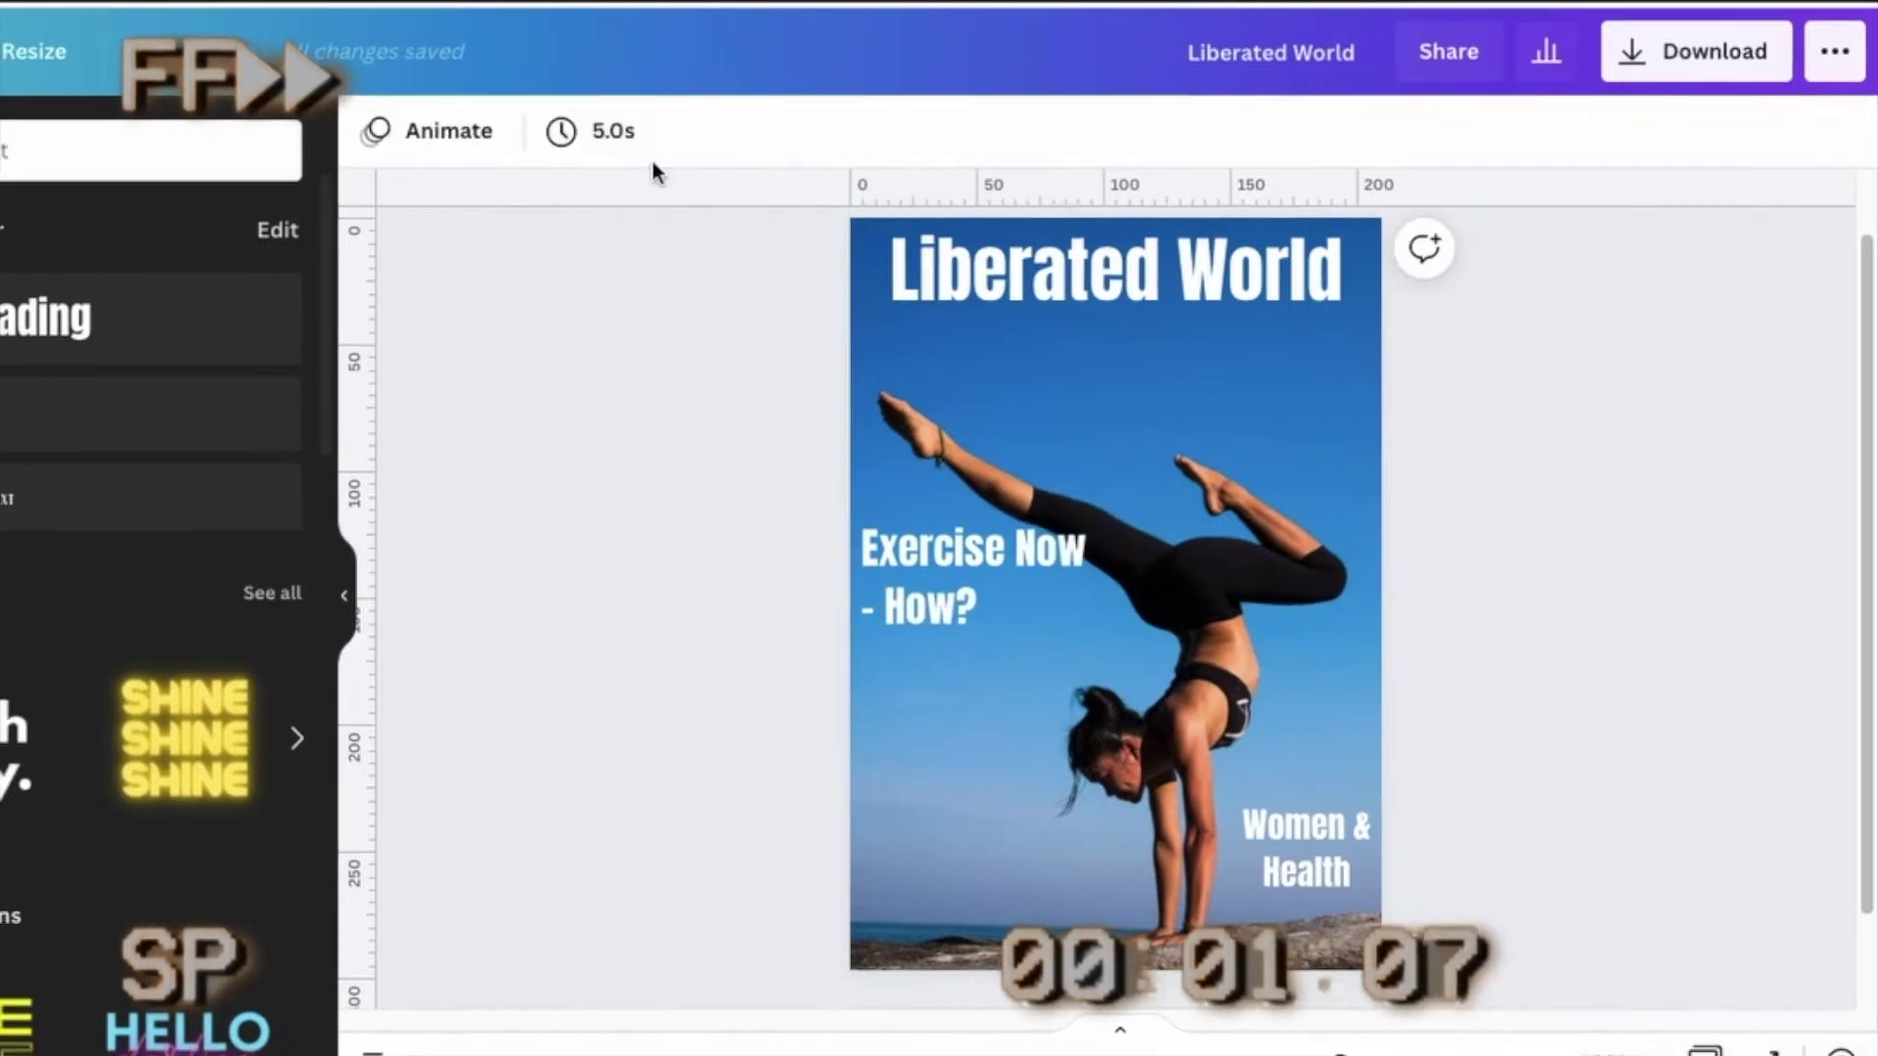
# Duplicate the Exercise box below it and change the copy to 'What is a healthy diet?'
pyautogui.click(968, 577)
pyautogui.hotkey('ctrl', 'd')
pyautogui.moveTo(978, 587); pyautogui.dragTo(969, 744)
pyautogui.doubleClick(968, 743)
pyautogui.hotkey('ctrl', 'a')
pyautogui.write('What is a healthy diet?')
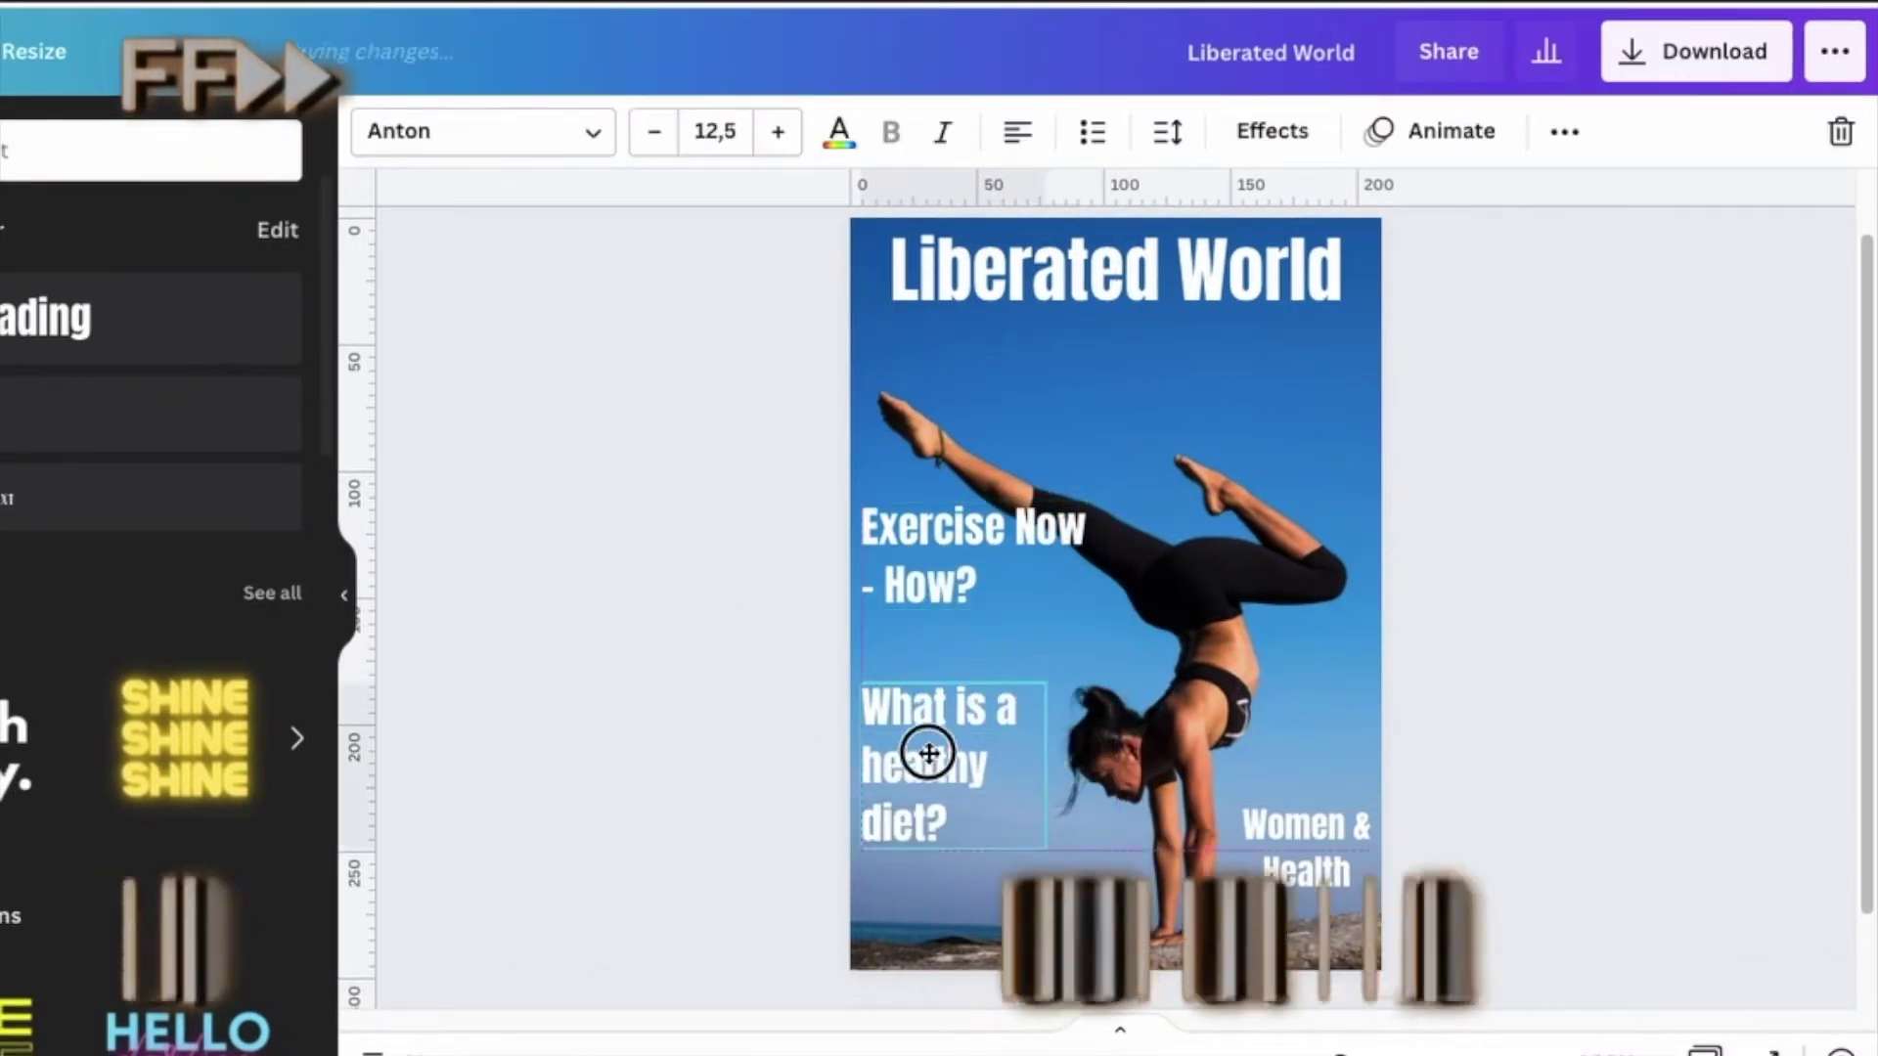
pyautogui.click(1115, 270)
pyautogui.doubleClick(988, 270)
# Retype the title as LIBERATED and enlarge it to span the page width
pyautogui.write('LIBERATED')
pyautogui.press('BackSpace')
pyautogui.press('BackSpace')
pyautogui.press('BackSpace')
pyautogui.press('BackSpace')
pyautogui.press('BackSpace')
pyautogui.press('BackSpace')
pyautogui.moveTo(1250, 323); pyautogui.dragTo(1356, 357)
pyautogui.moveTo(1007, 293); pyautogui.dragTo(1036, 323)
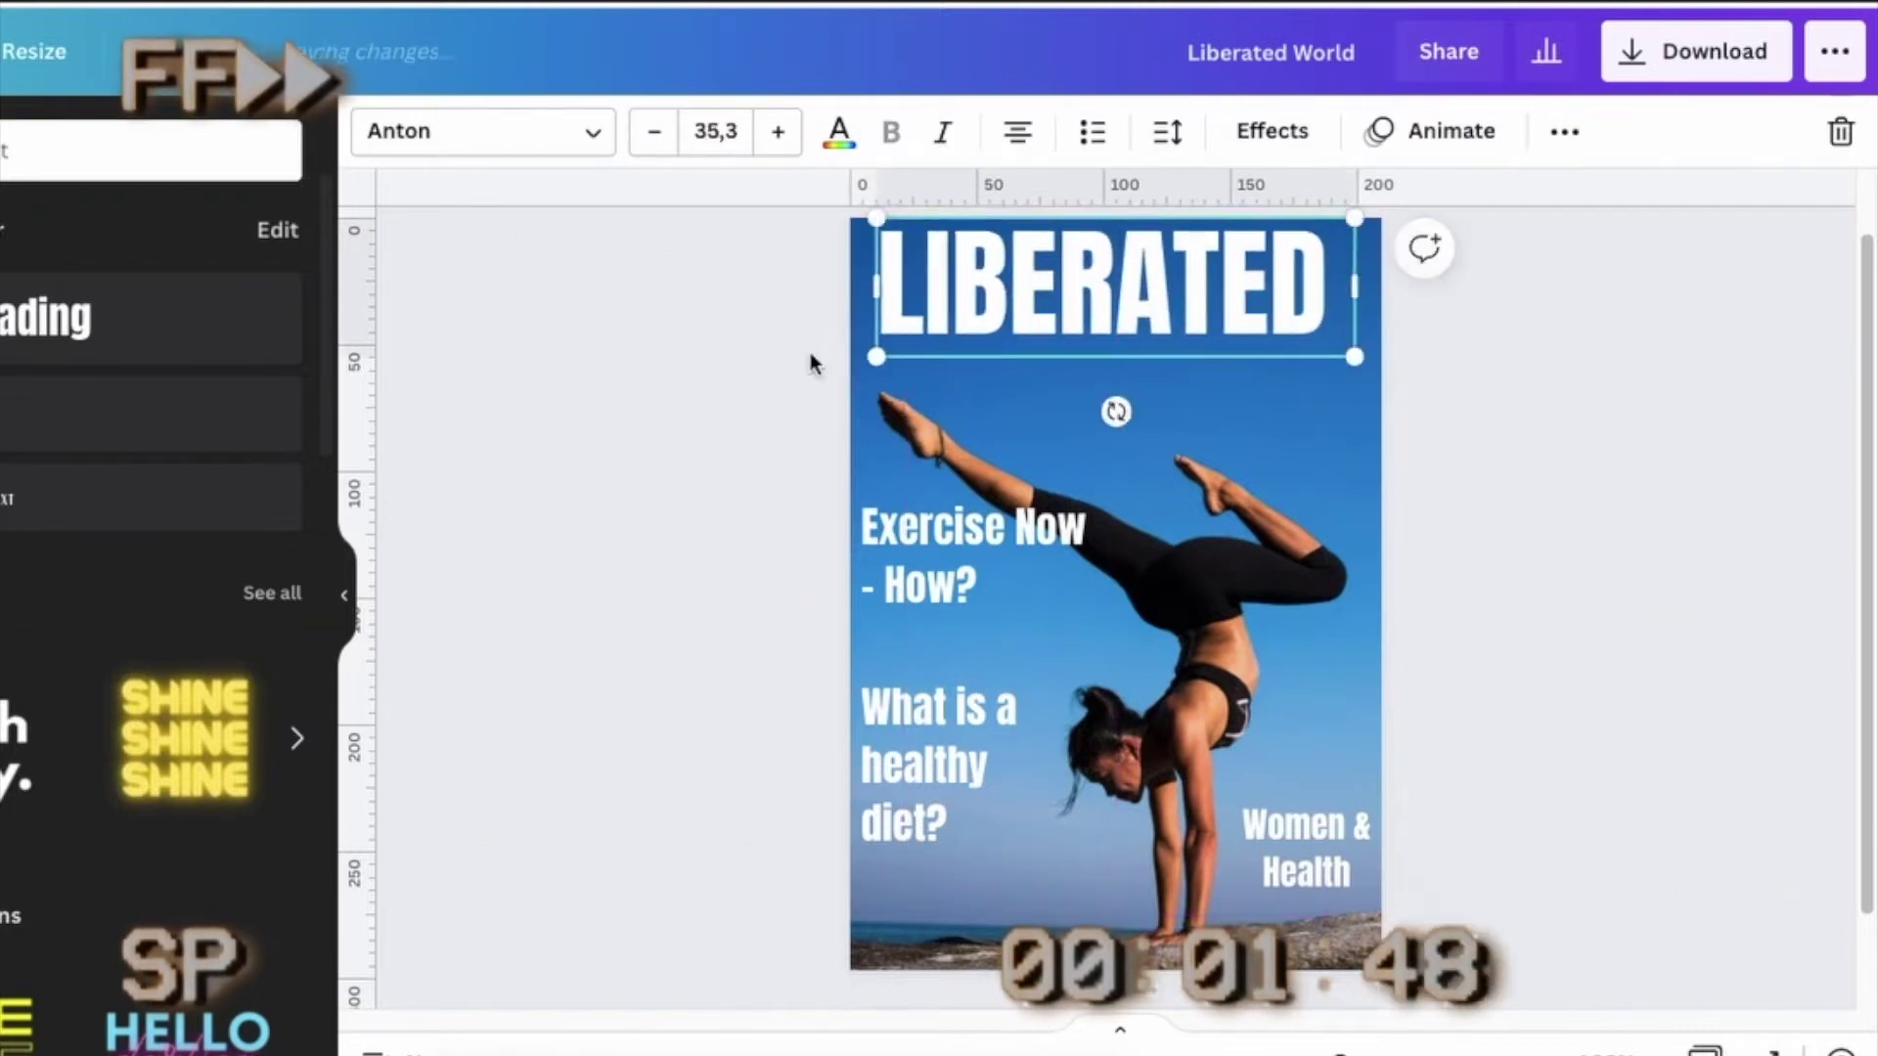
# Add a WORLD text line and place it beneath the right end of LIBERATED
pyautogui.write('tWORLD')
pyautogui.click(1496, 633)
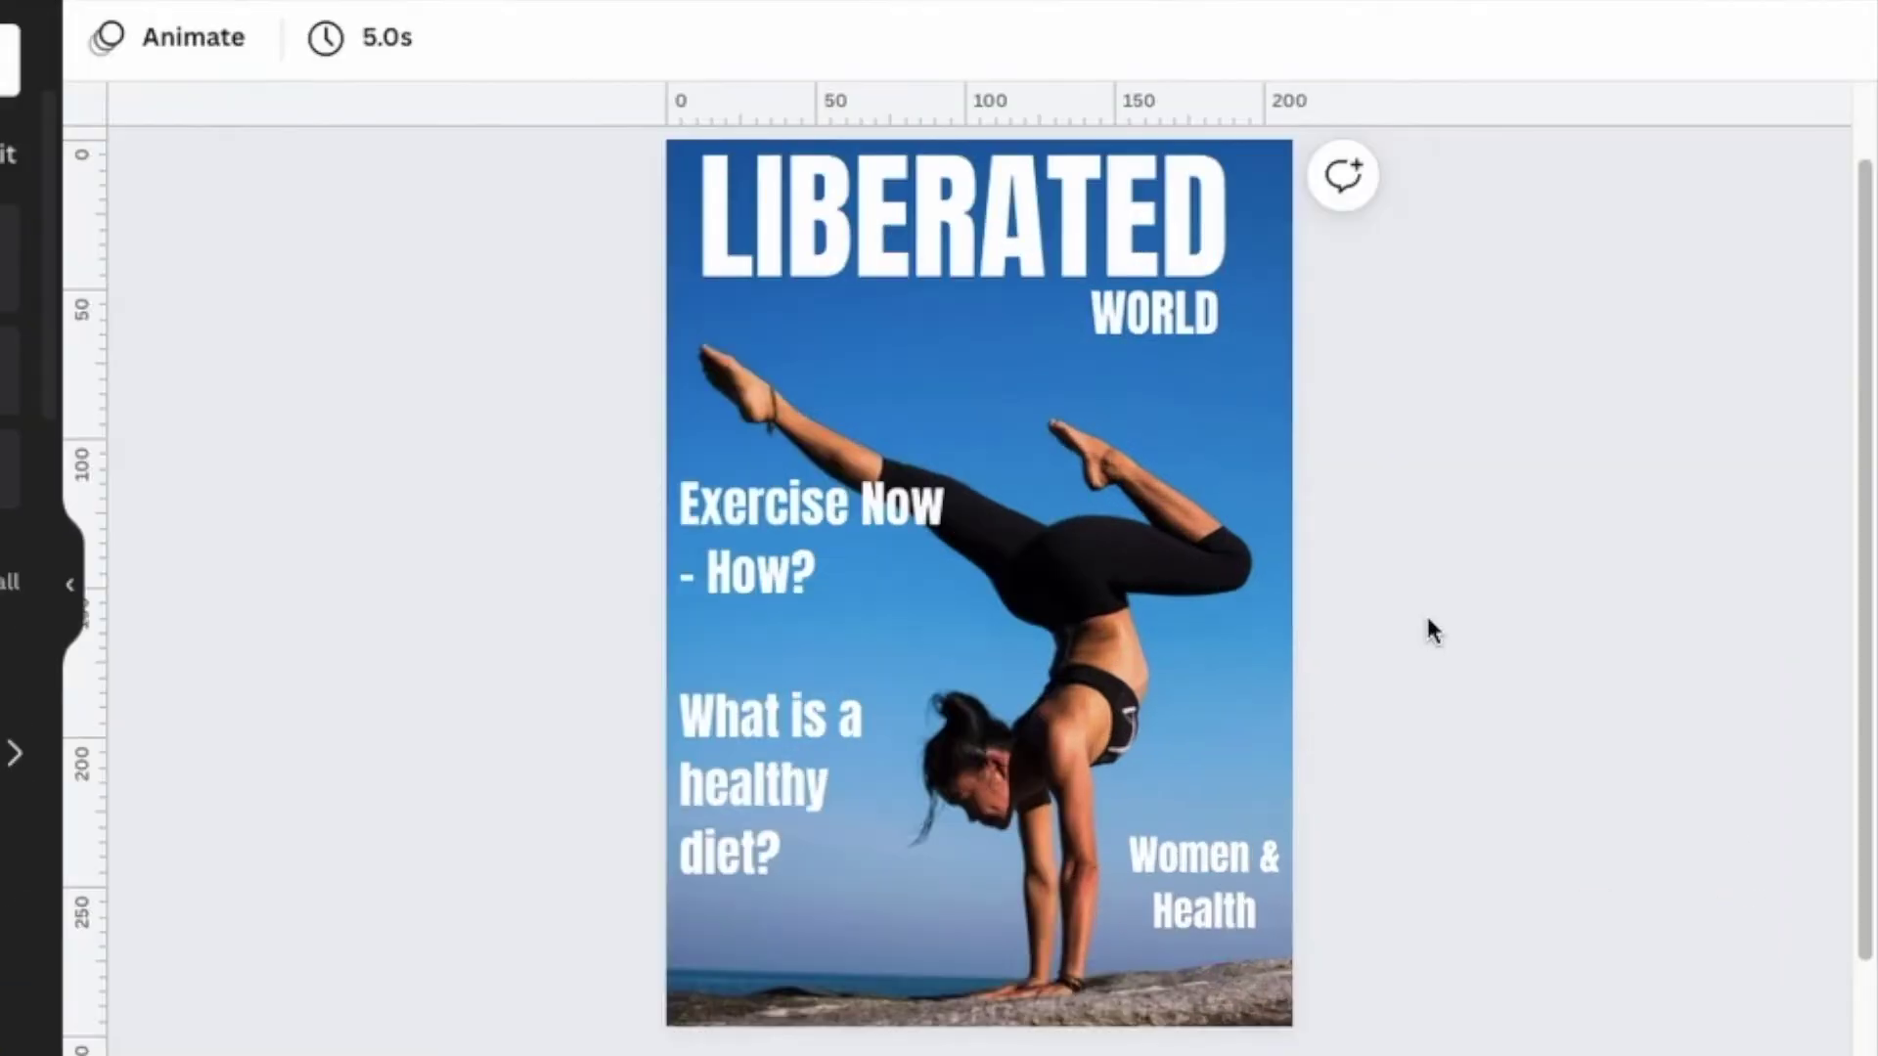
pyautogui.moveTo(1068, 191); pyautogui.dragTo(1069, 186)
pyautogui.press('Escape')
pyautogui.moveTo(1172, 309); pyautogui.dragTo(1196, 311)
pyautogui.press('Escape')
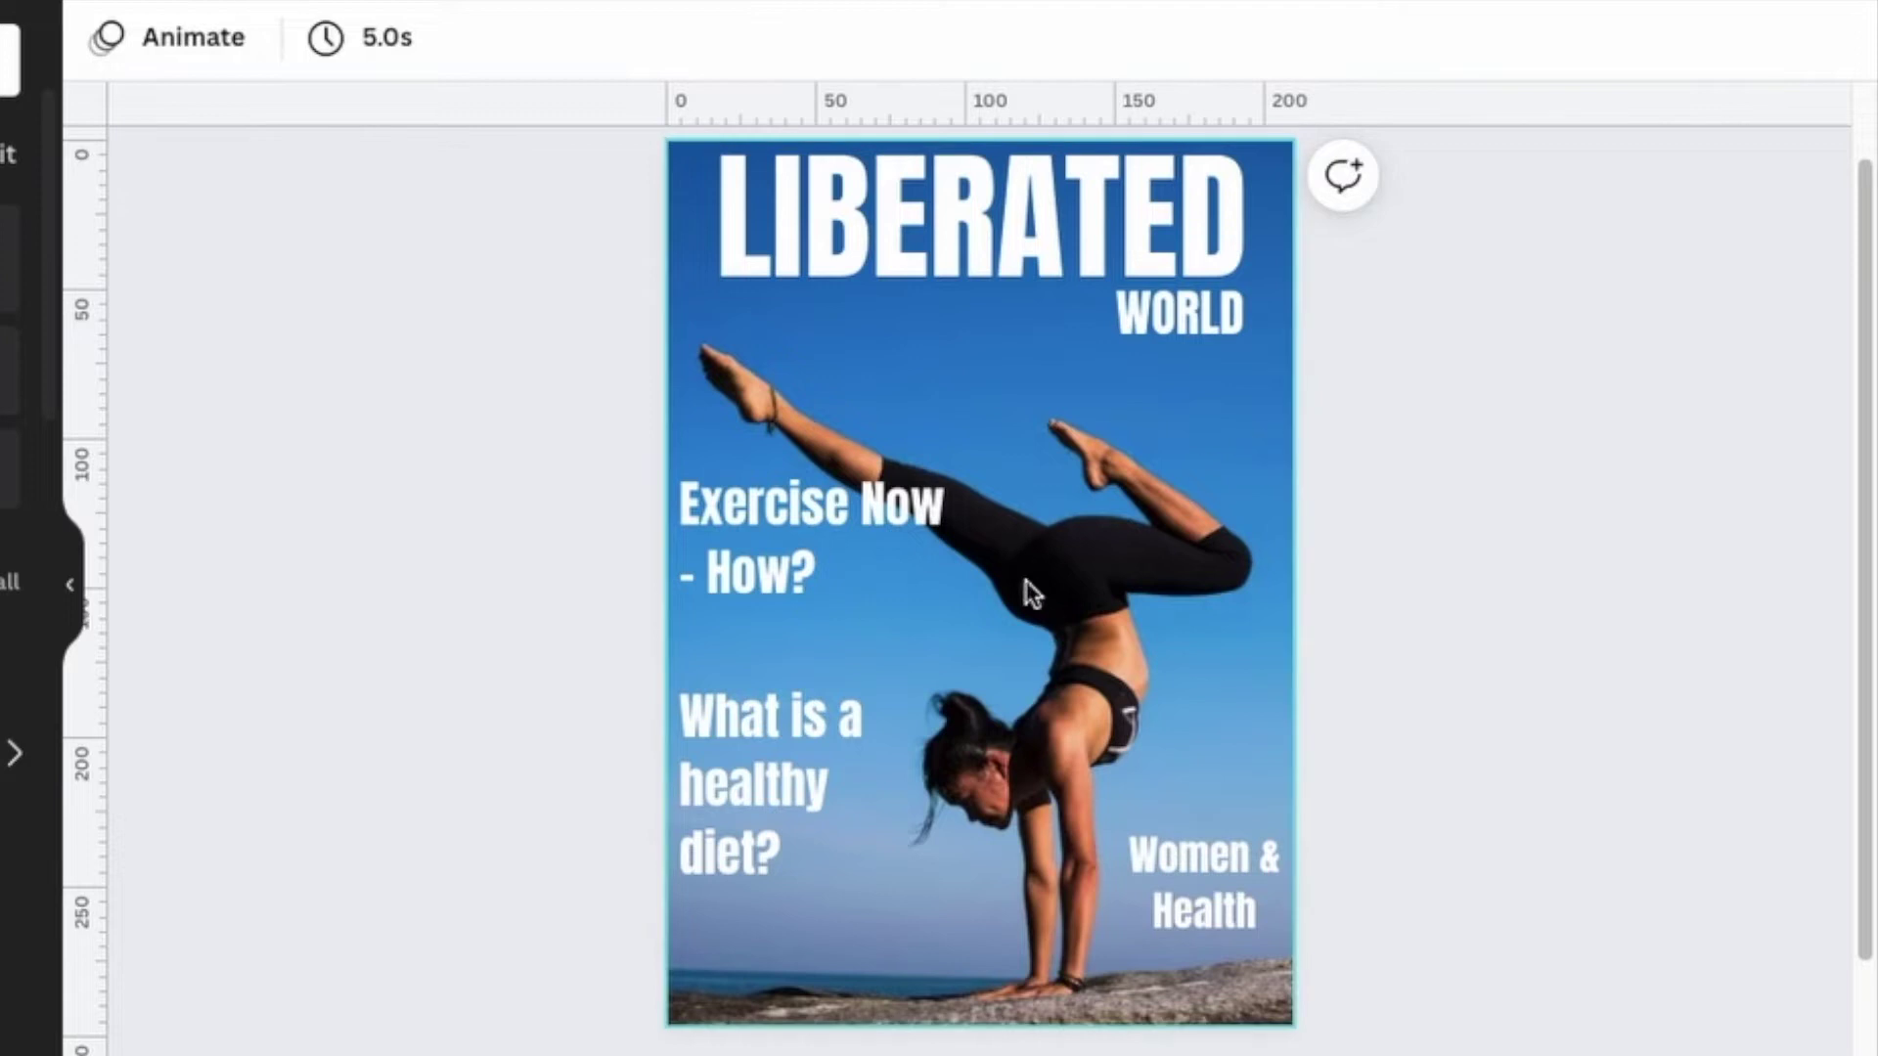
pyautogui.scroll(-2, 934, 577)
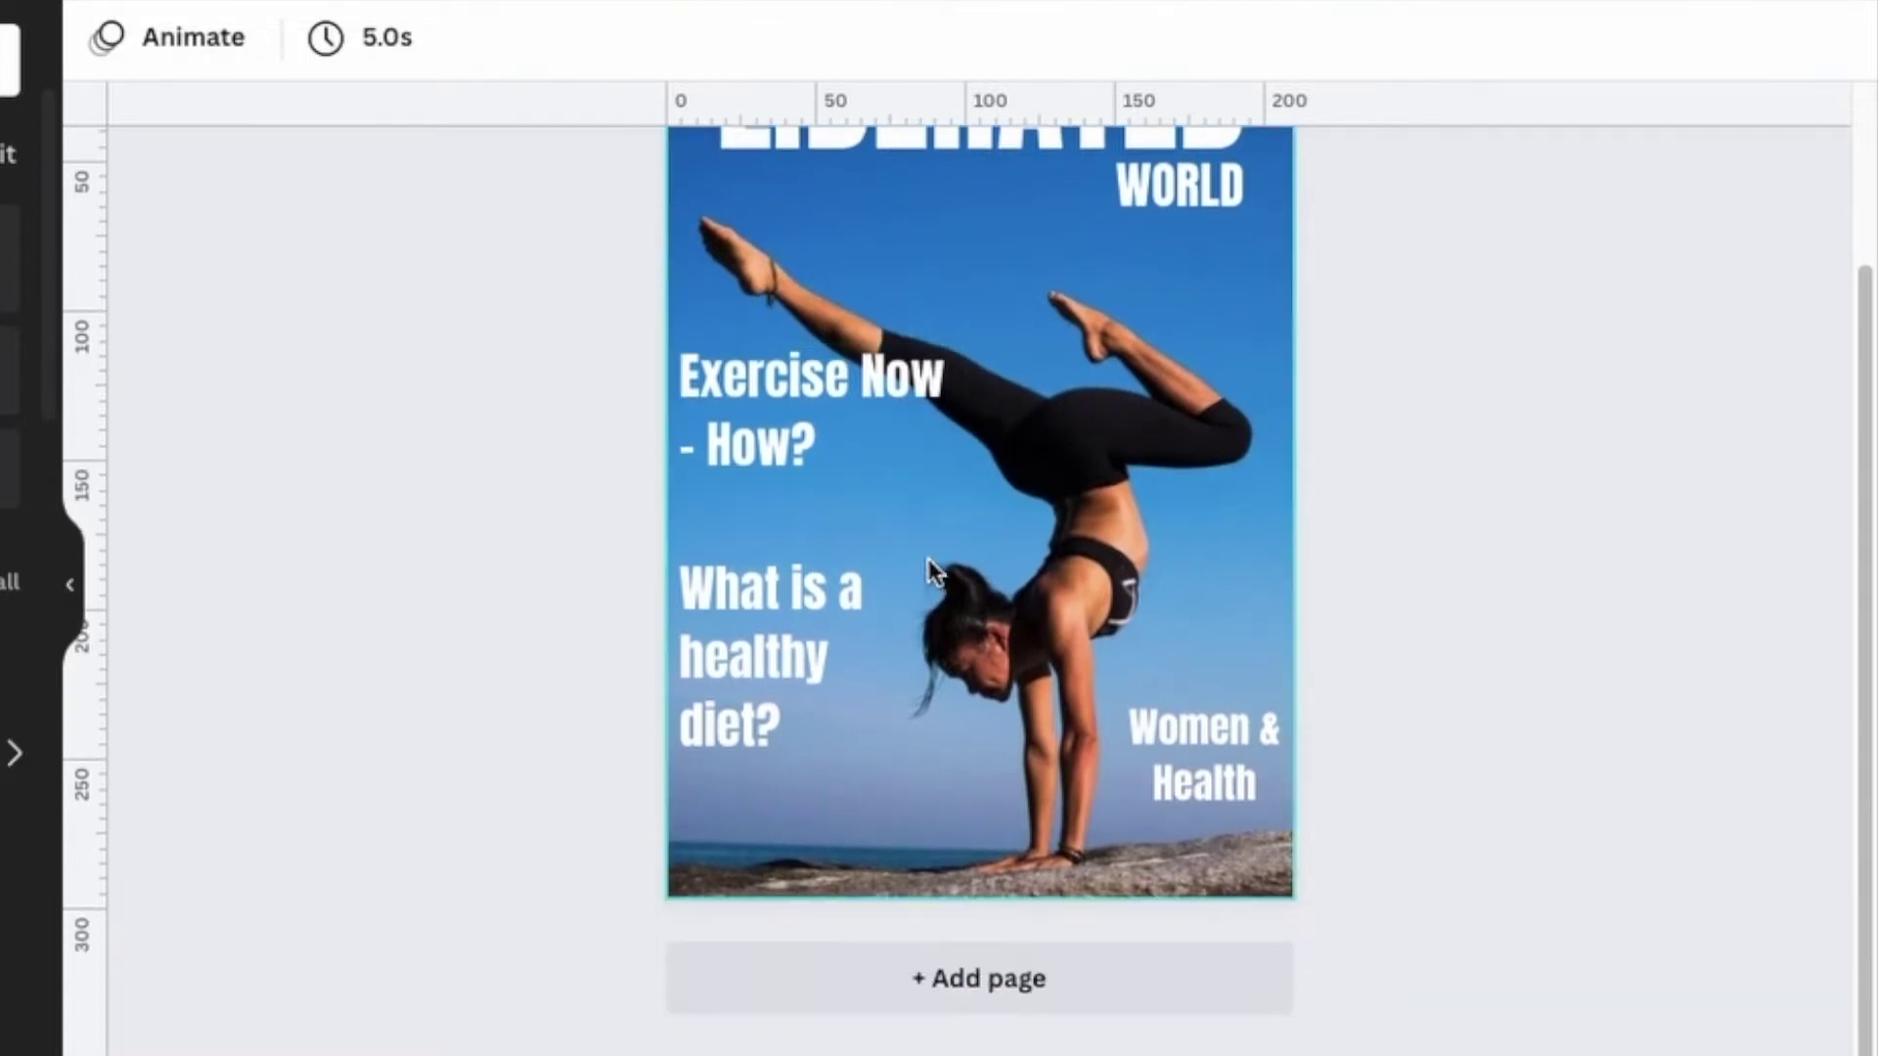
pyautogui.click(988, 998)
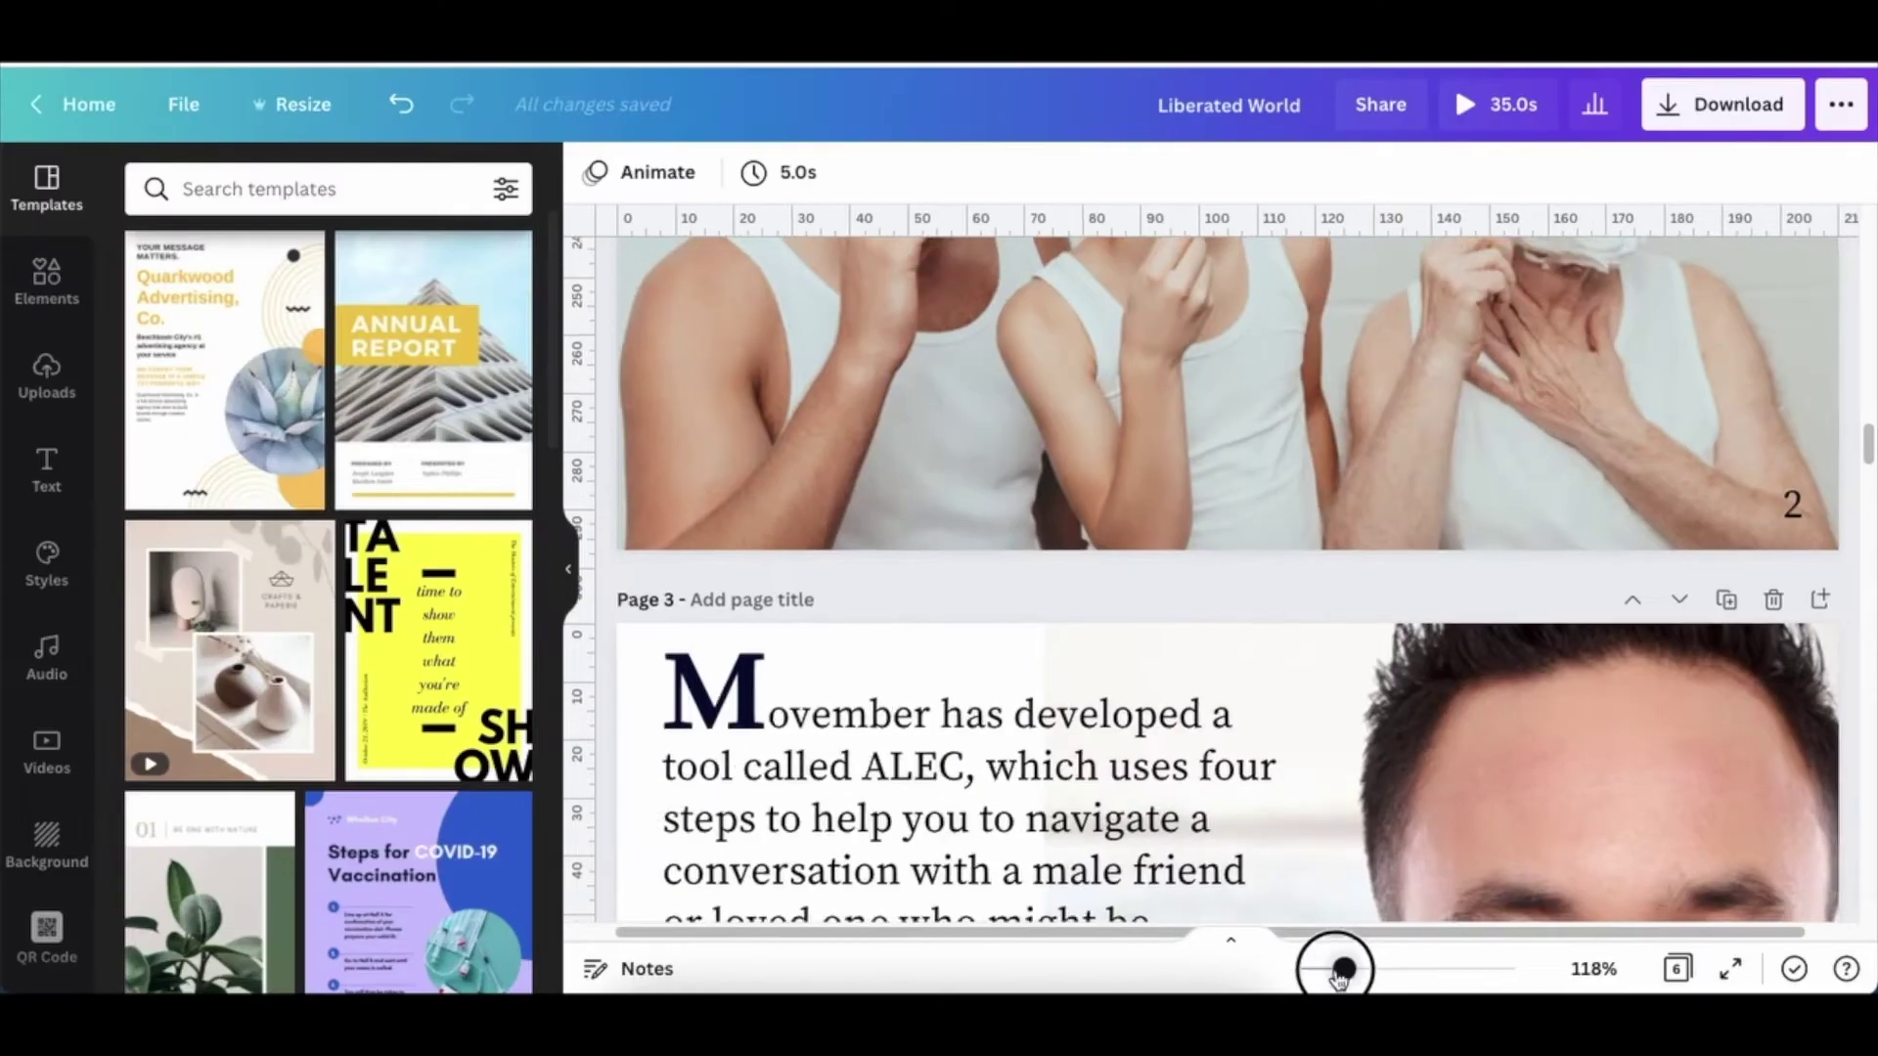
pyautogui.moveTo(1333, 965); pyautogui.dragTo(1312, 969)
pyautogui.scroll(-5, 1271, 770)
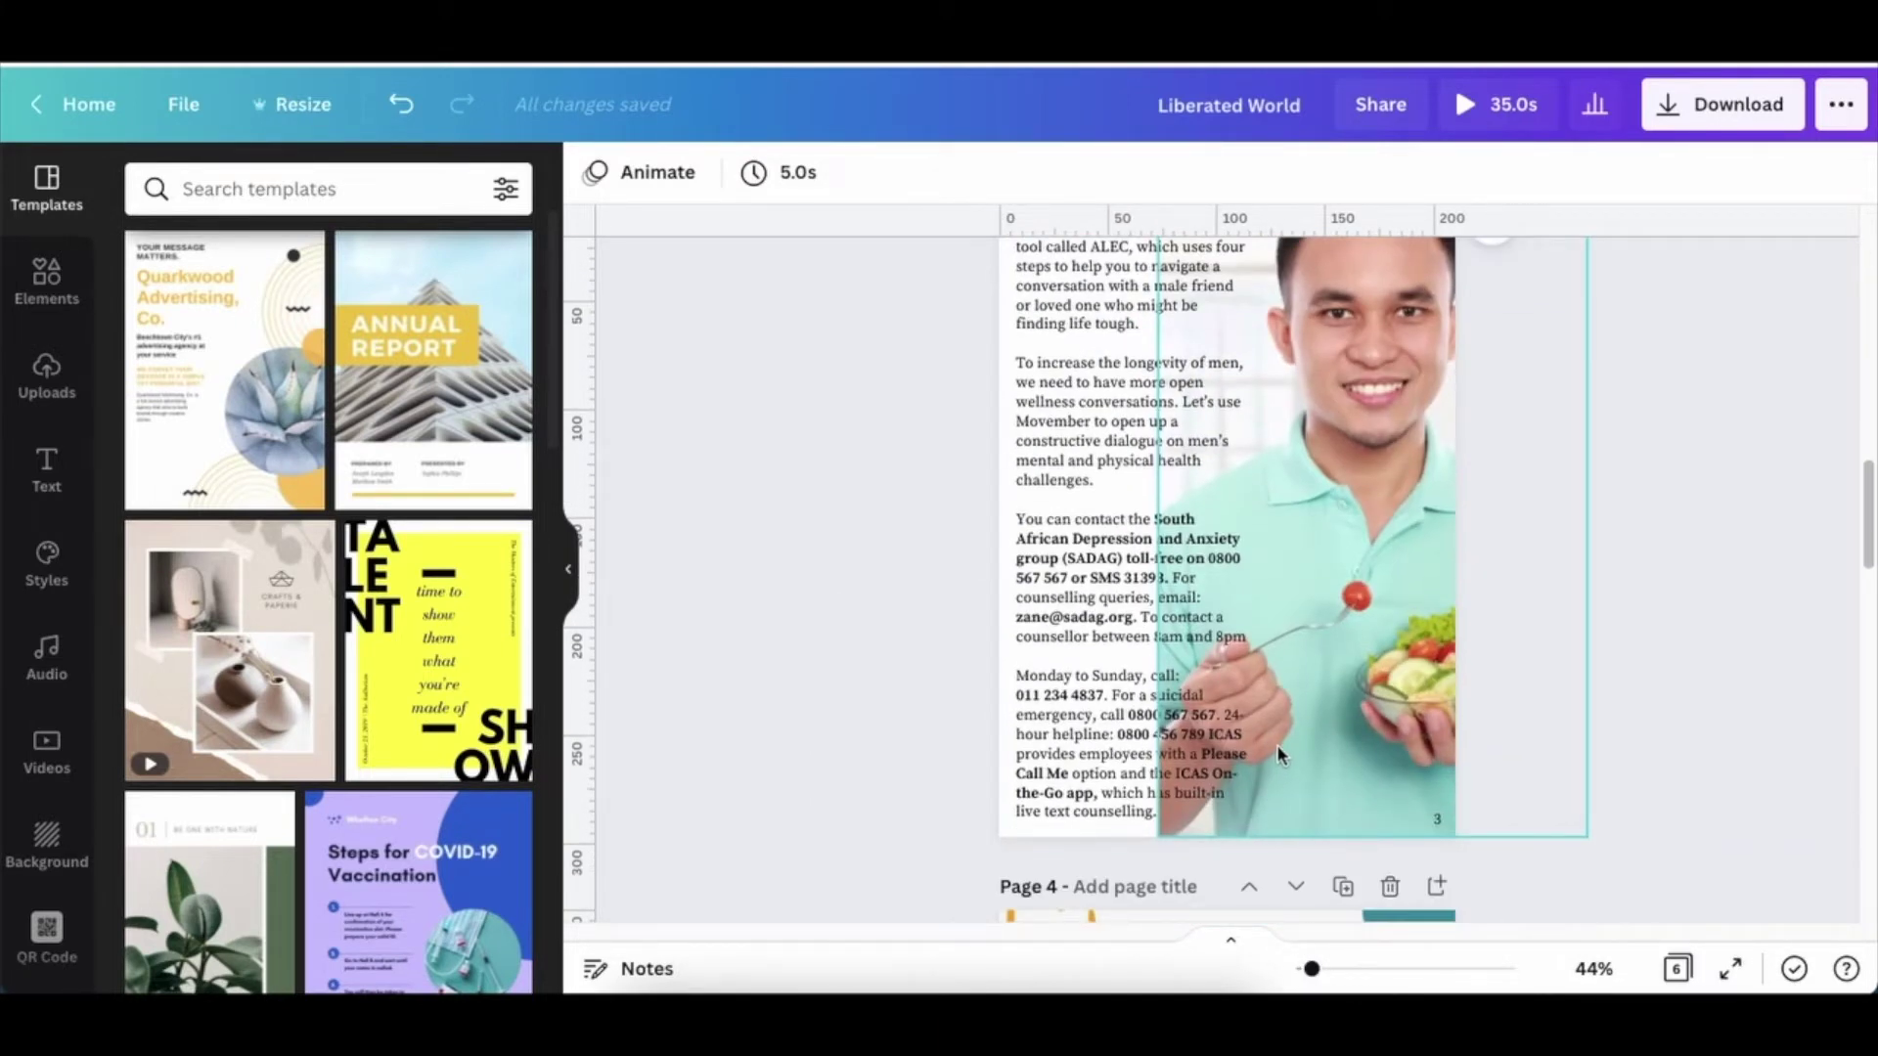
pyautogui.click(1112, 650)
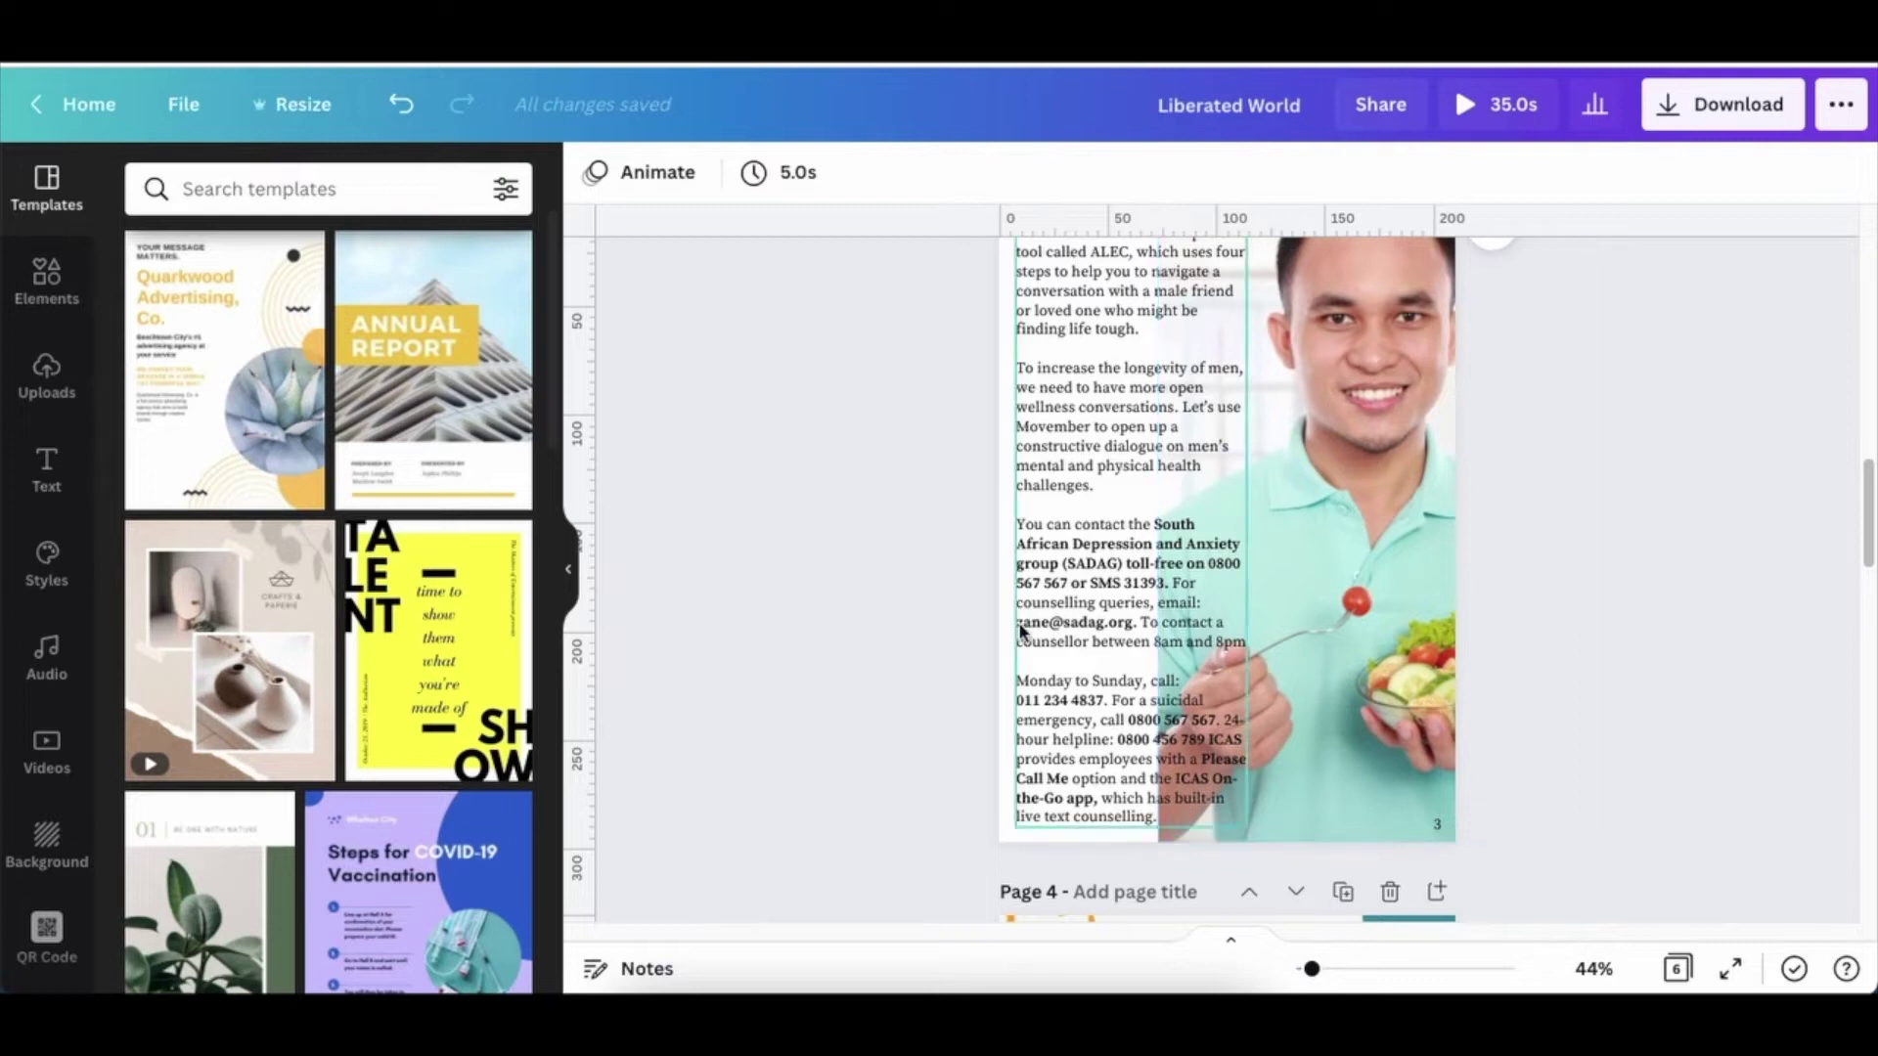
pyautogui.click(1101, 471)
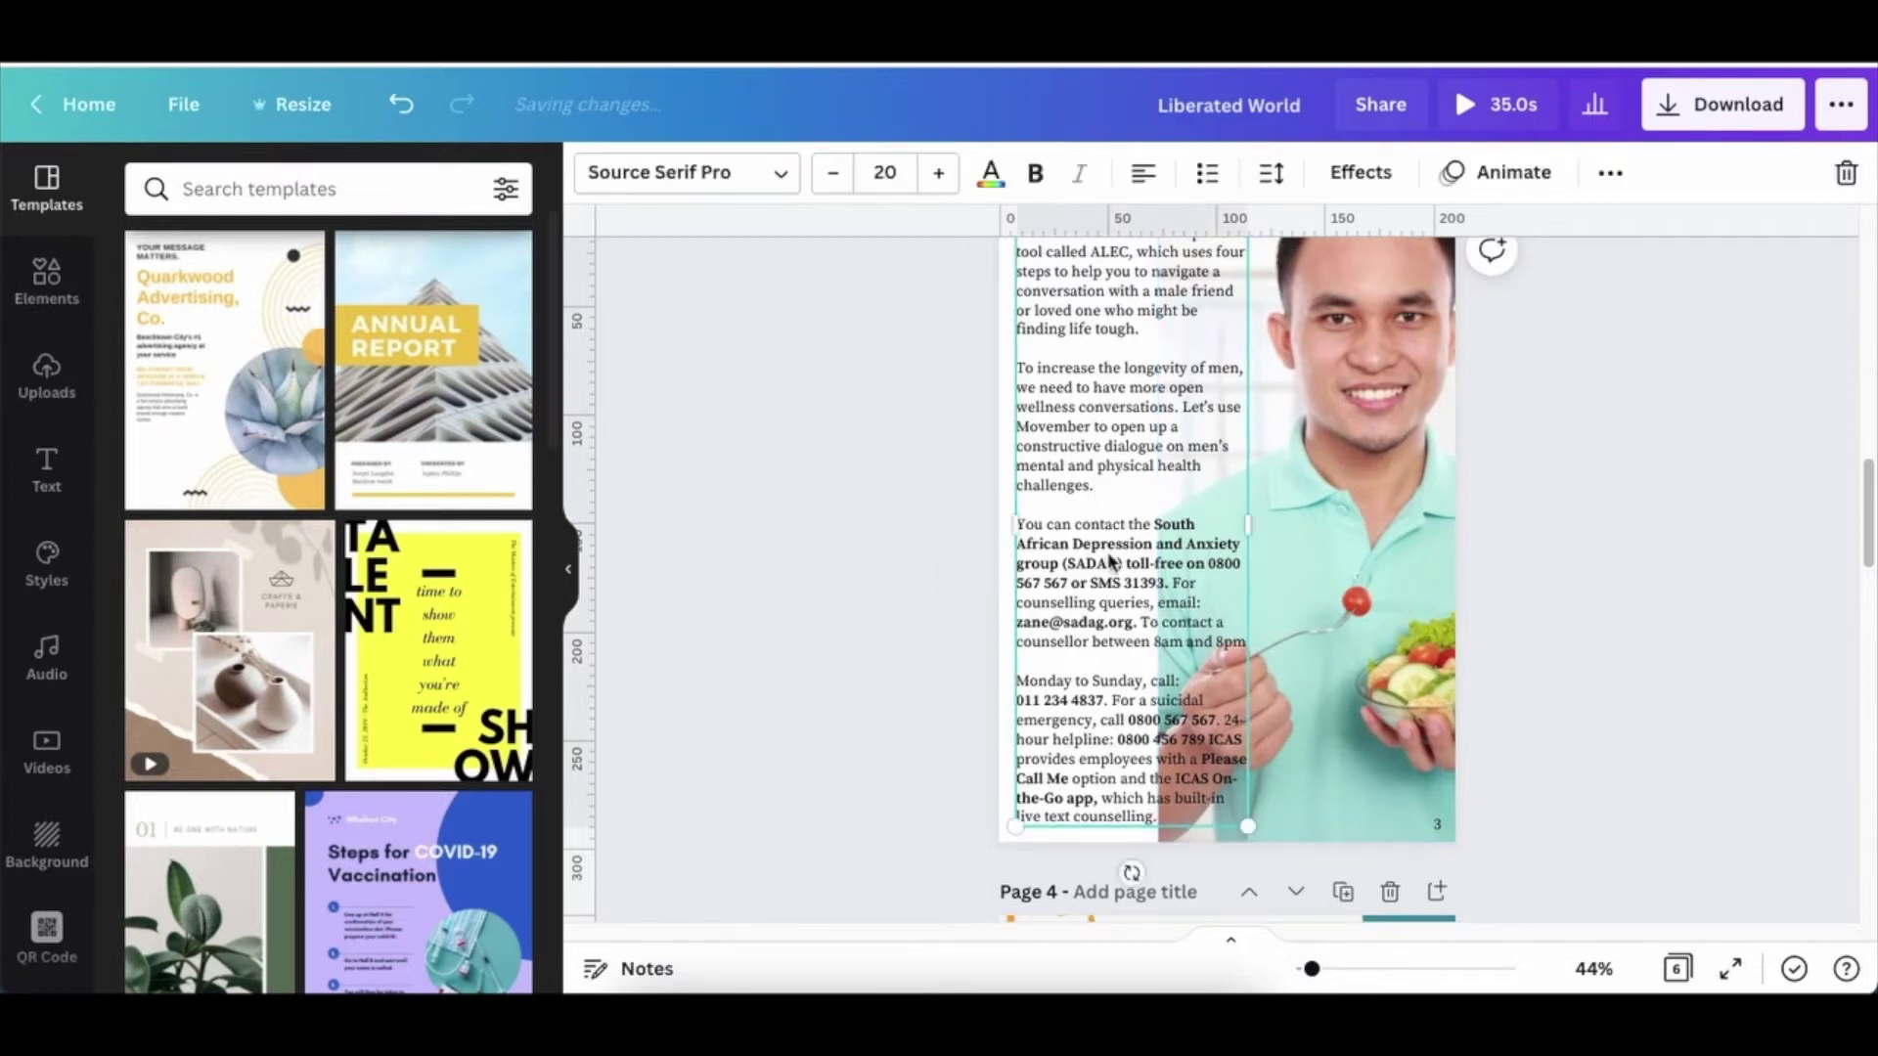
pyautogui.scroll(-1, 1125, 783)
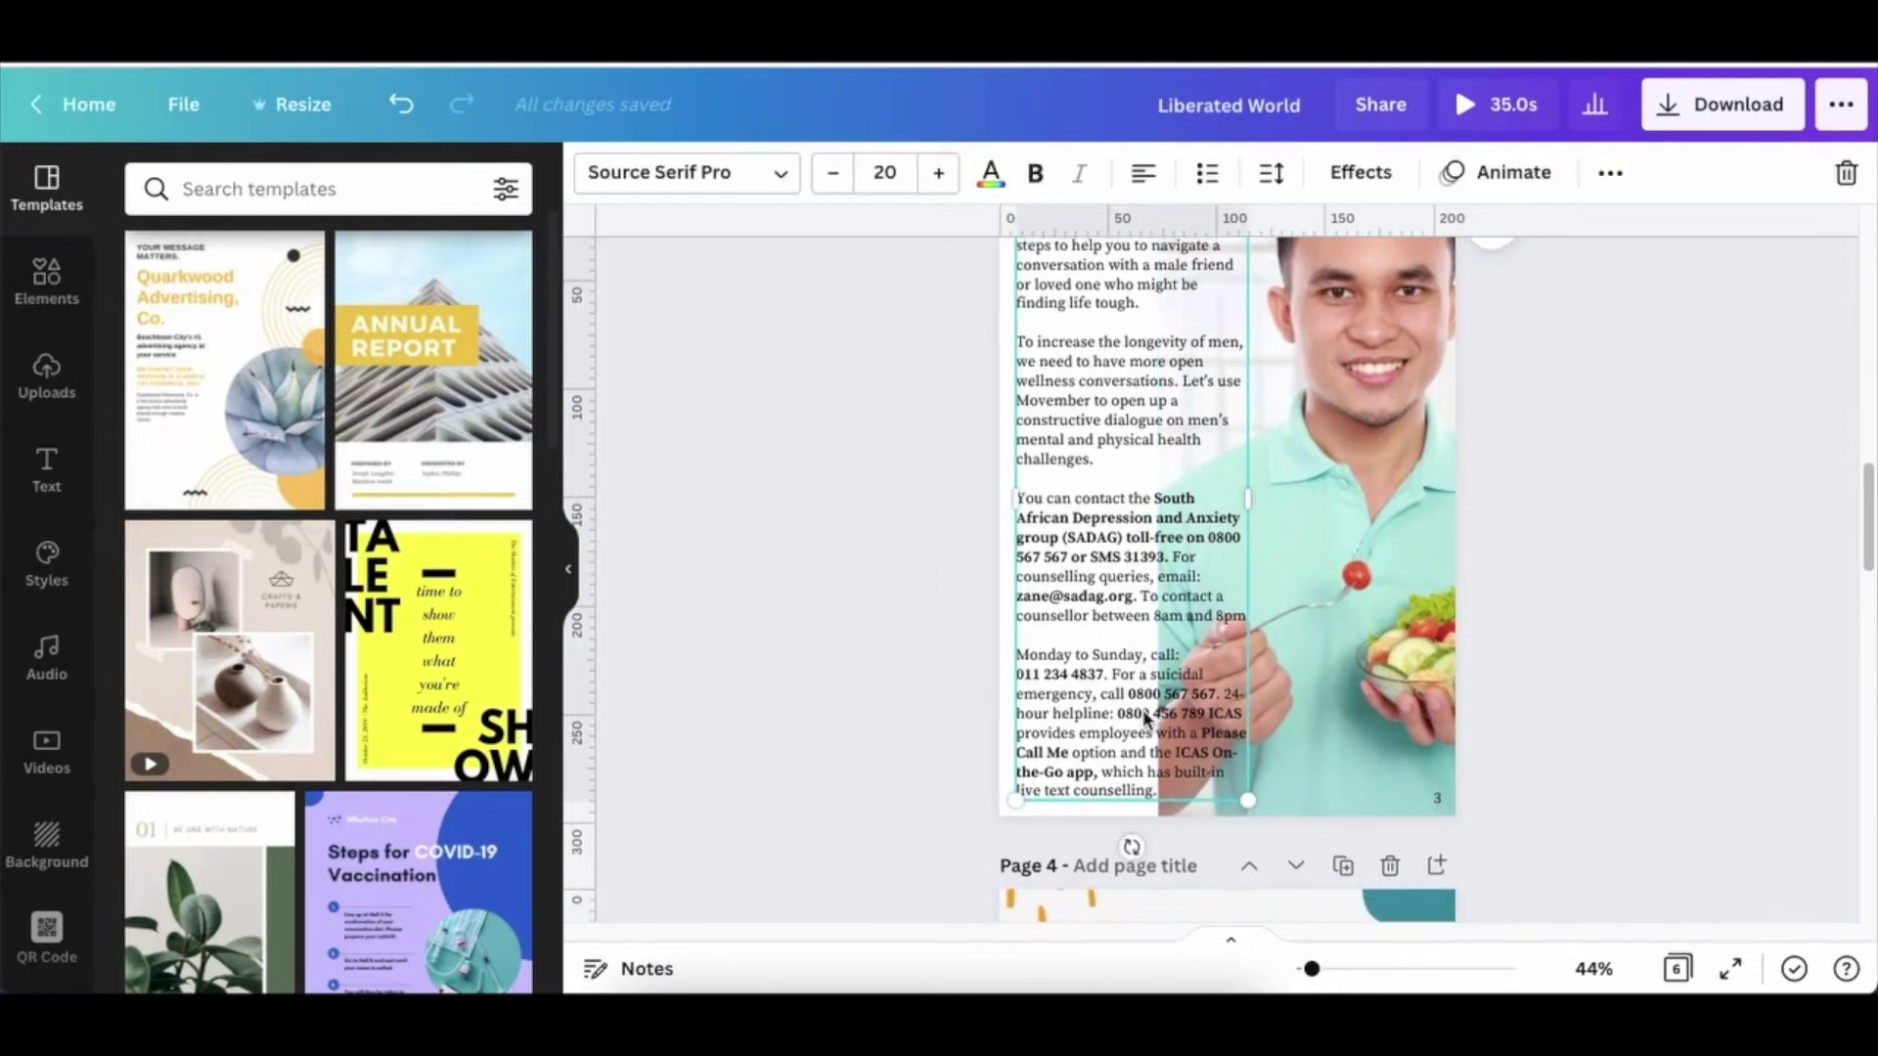
pyautogui.scroll(2, 1140, 743)
pyautogui.scroll(1, 1144, 712)
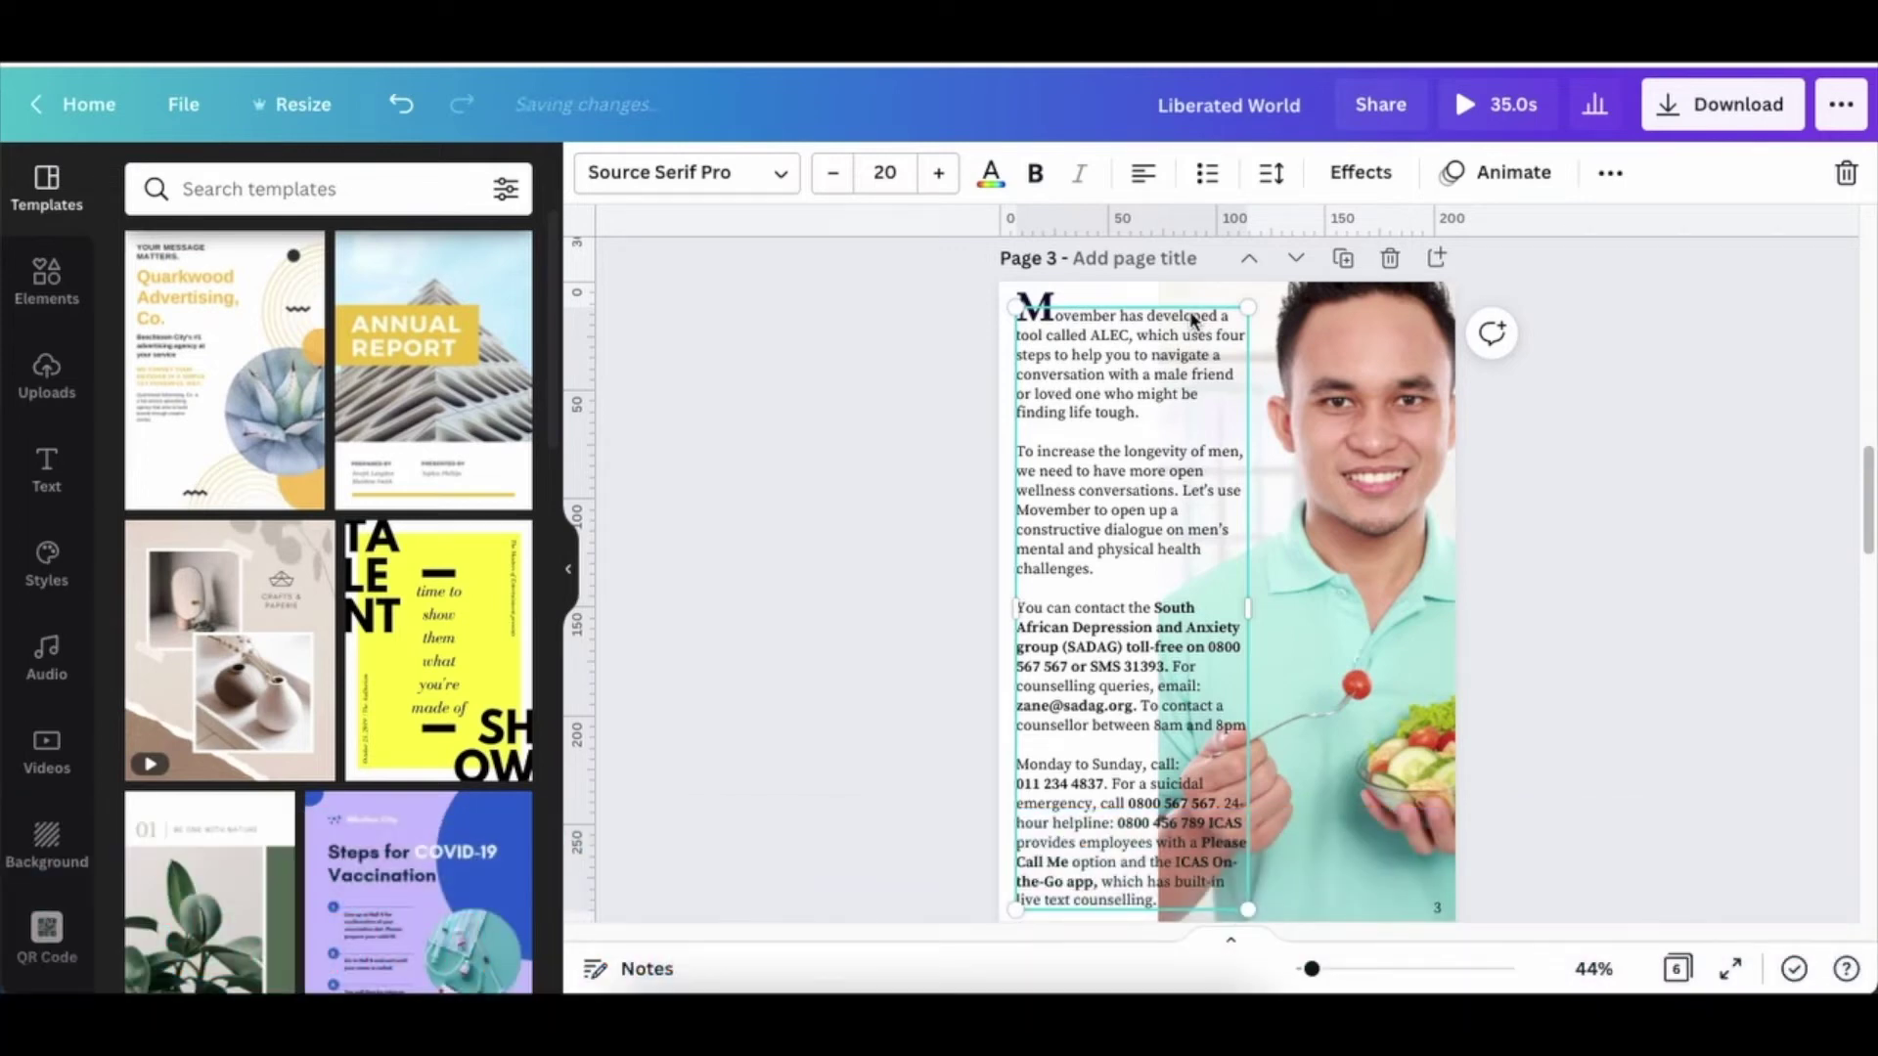
pyautogui.click(868, 432)
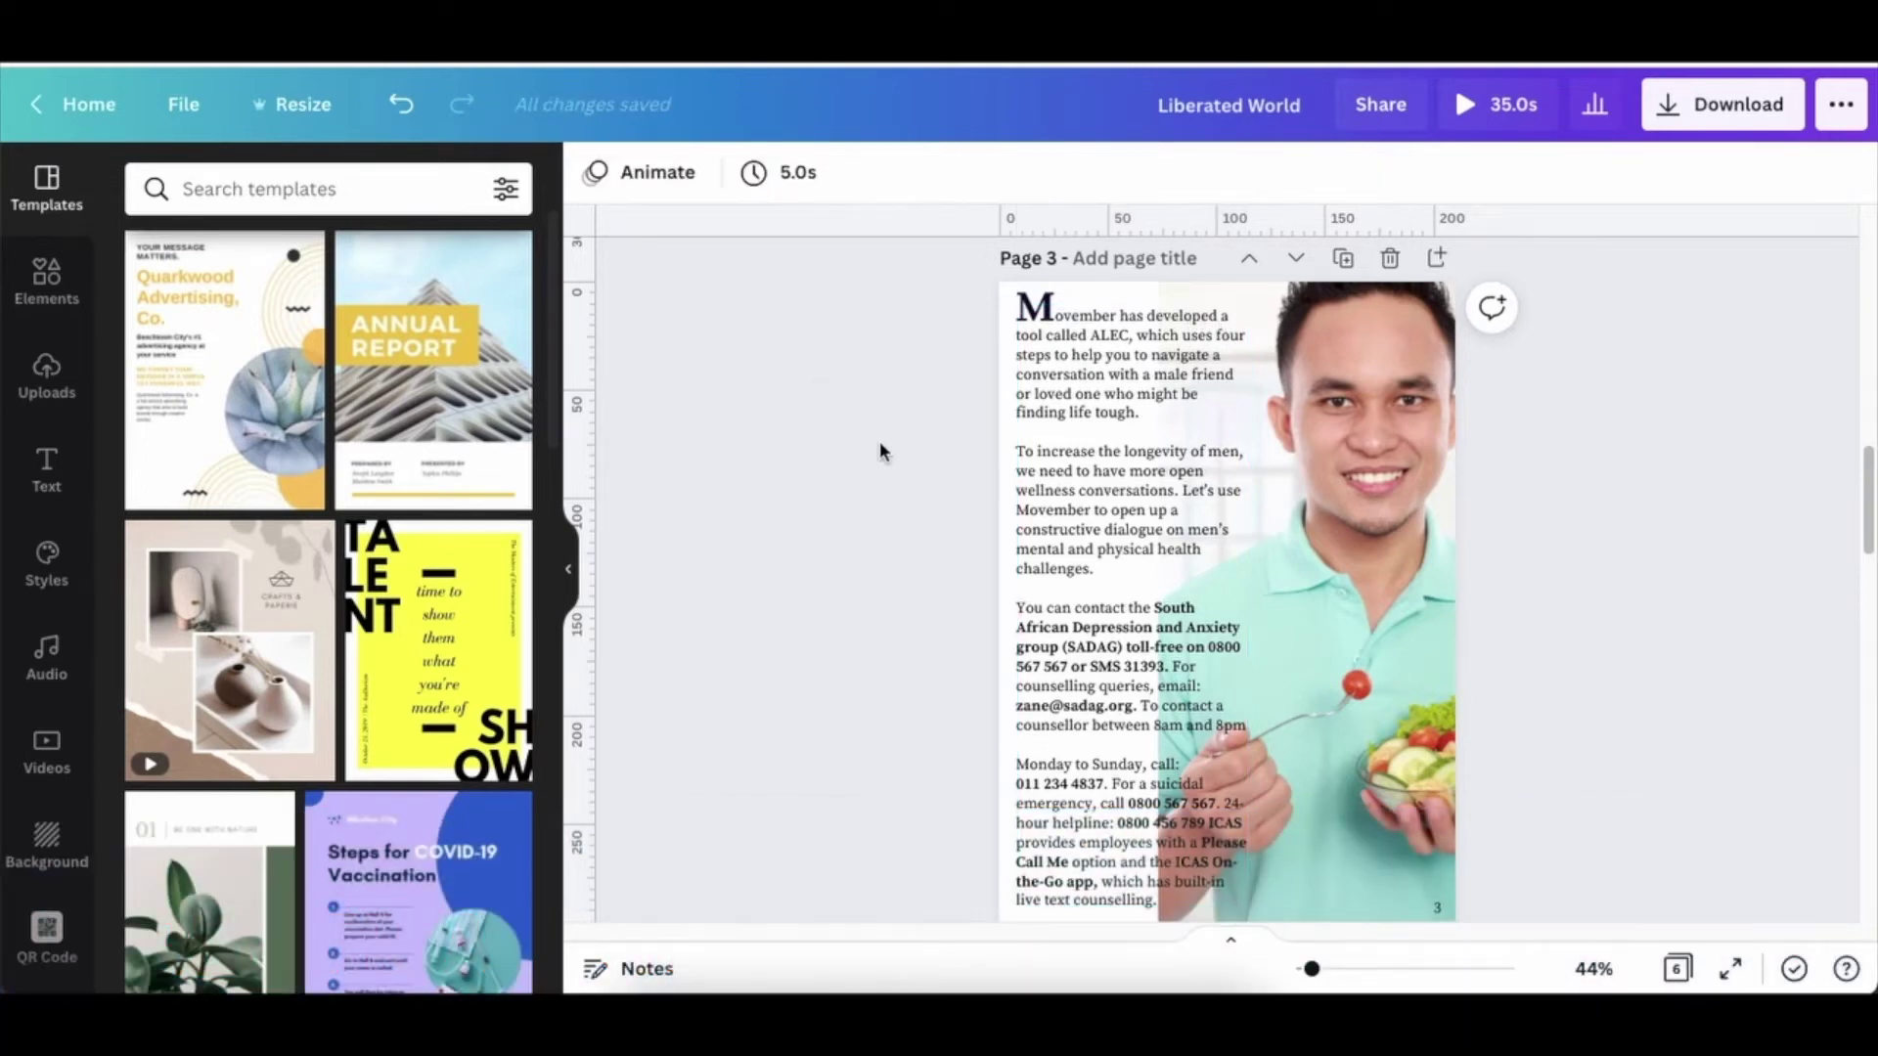
pyautogui.scroll(-1, 881, 449)
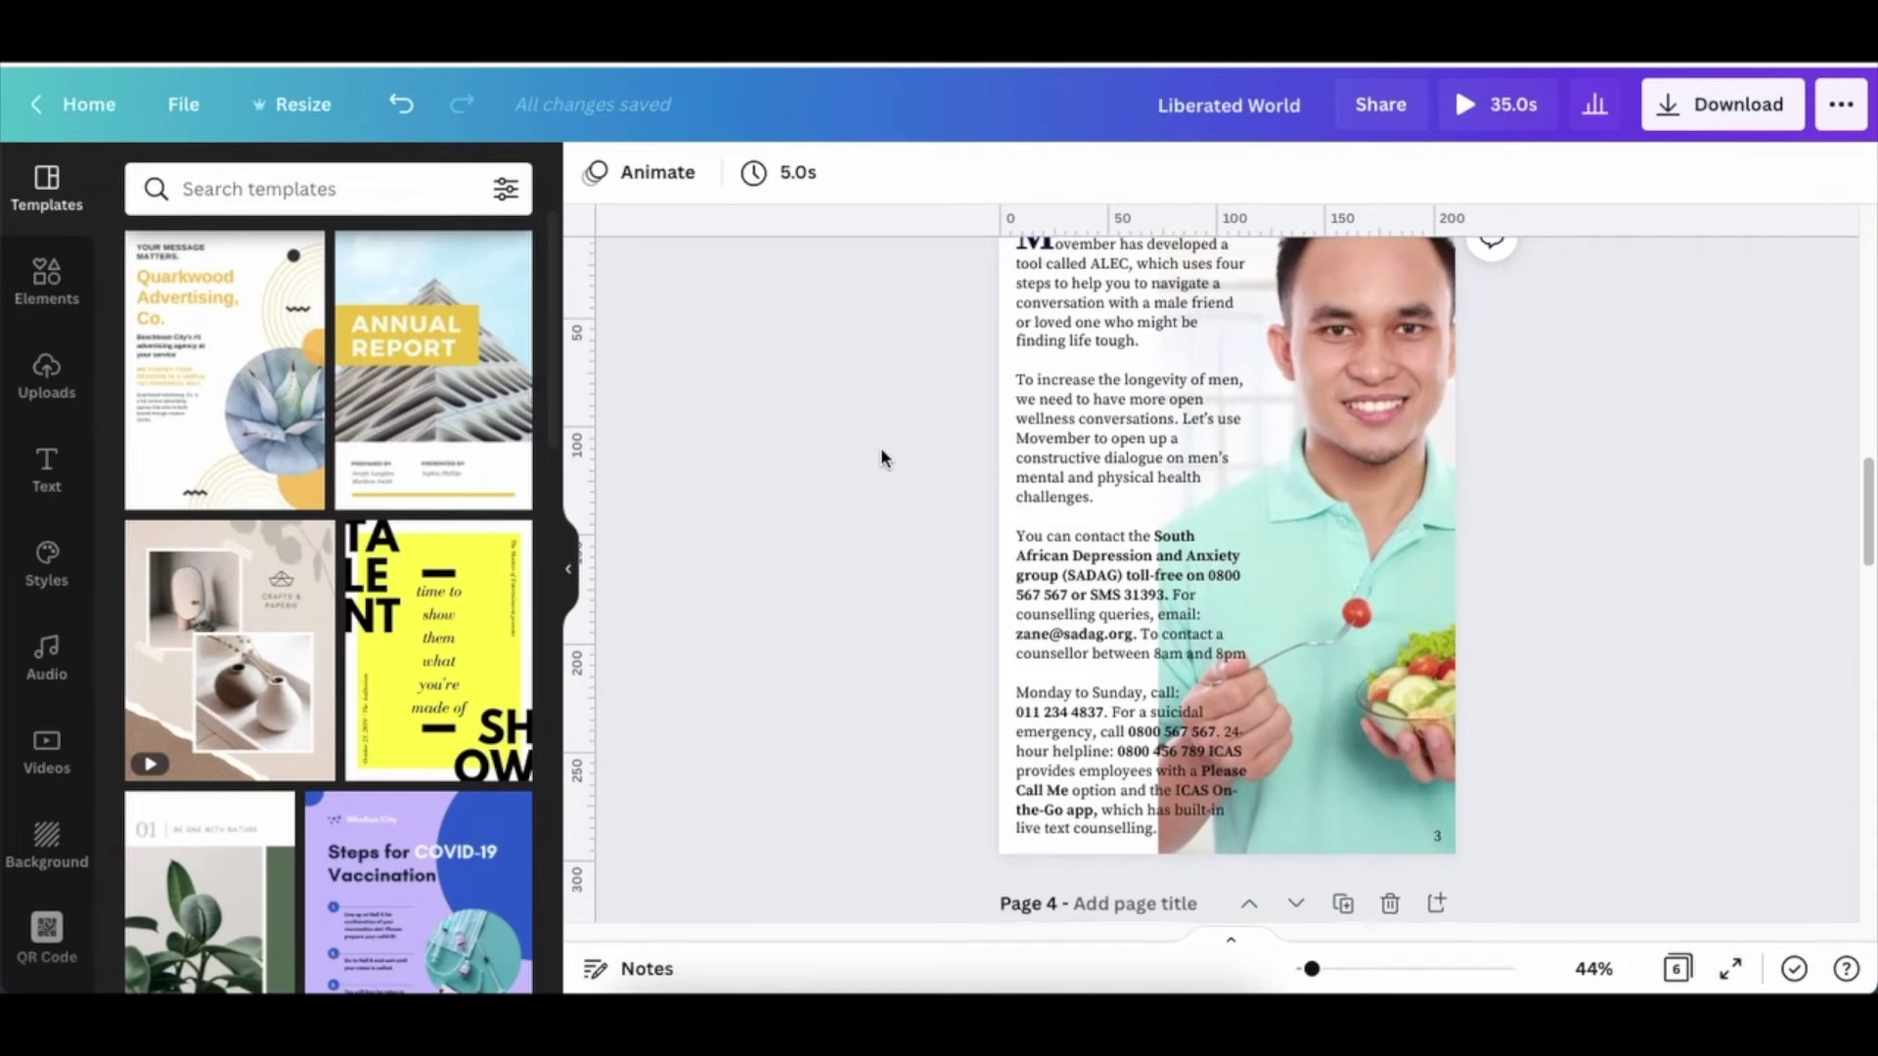
pyautogui.scroll(-7, 881, 448)
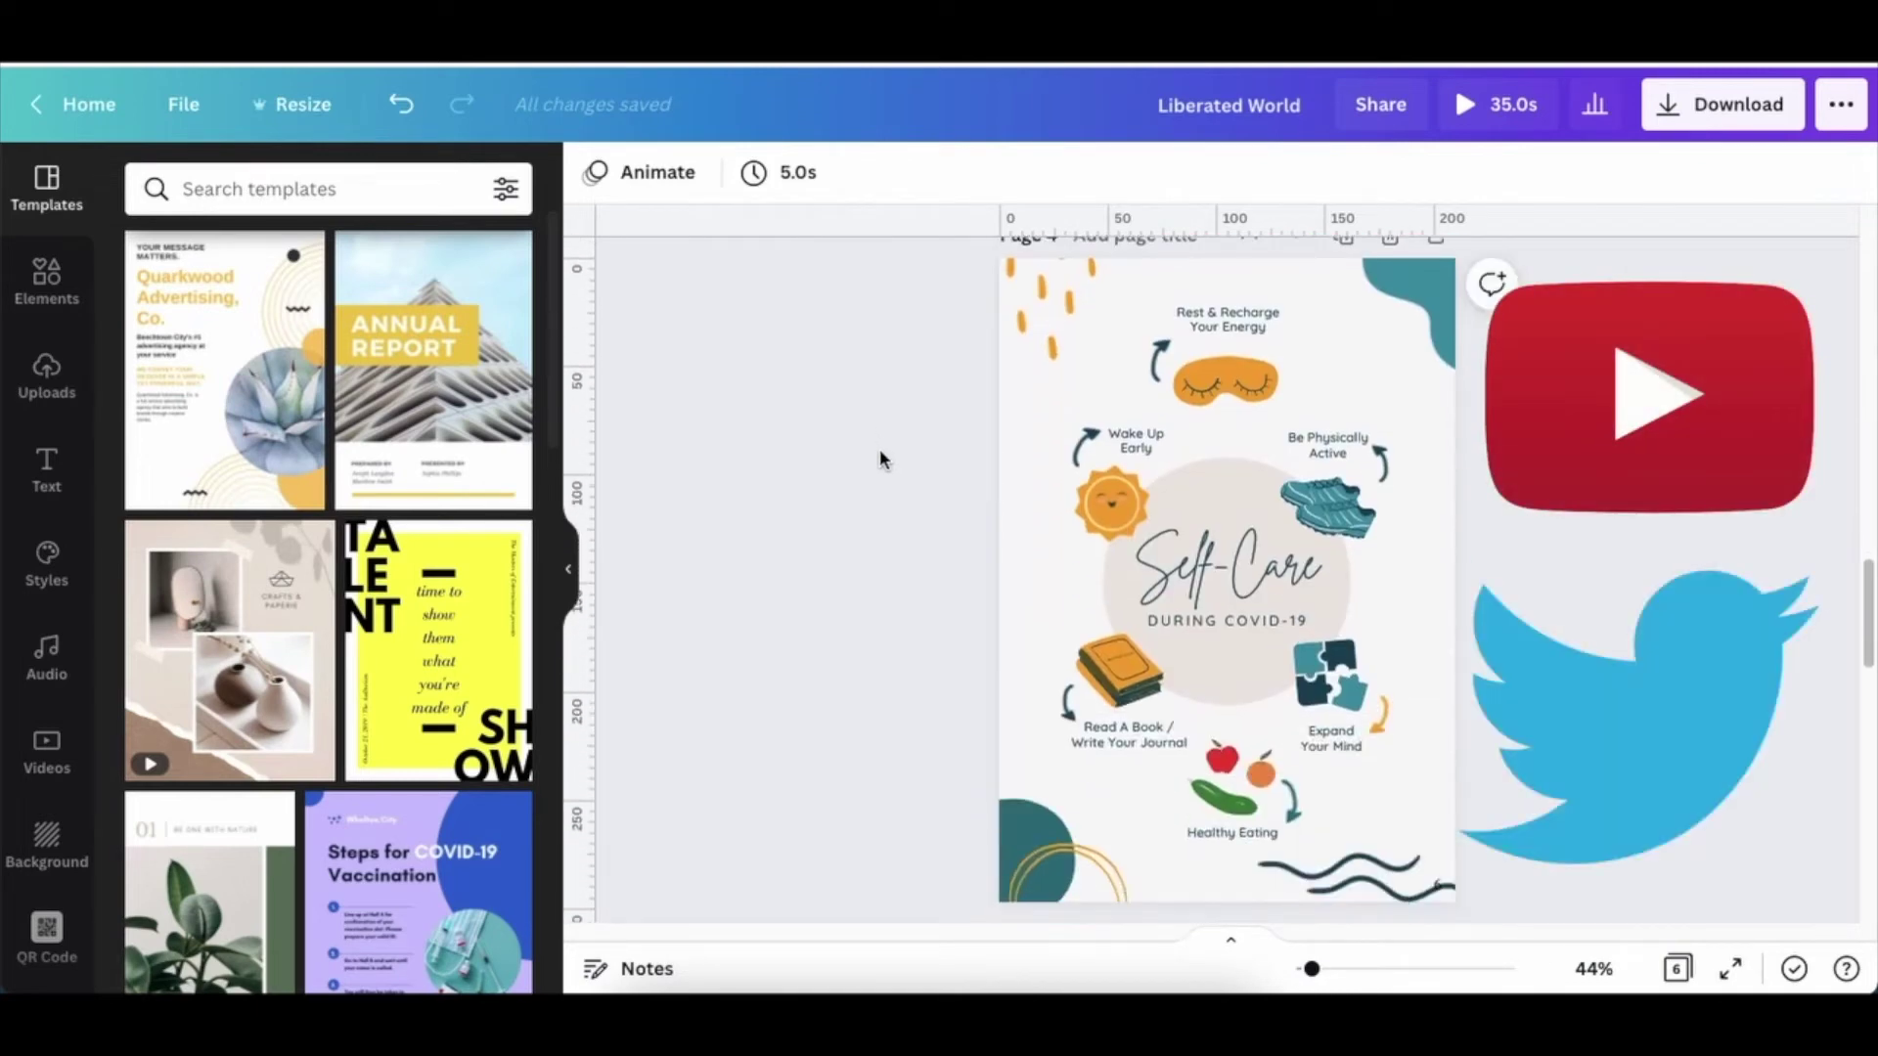
pyautogui.scroll(-3, 1279, 572)
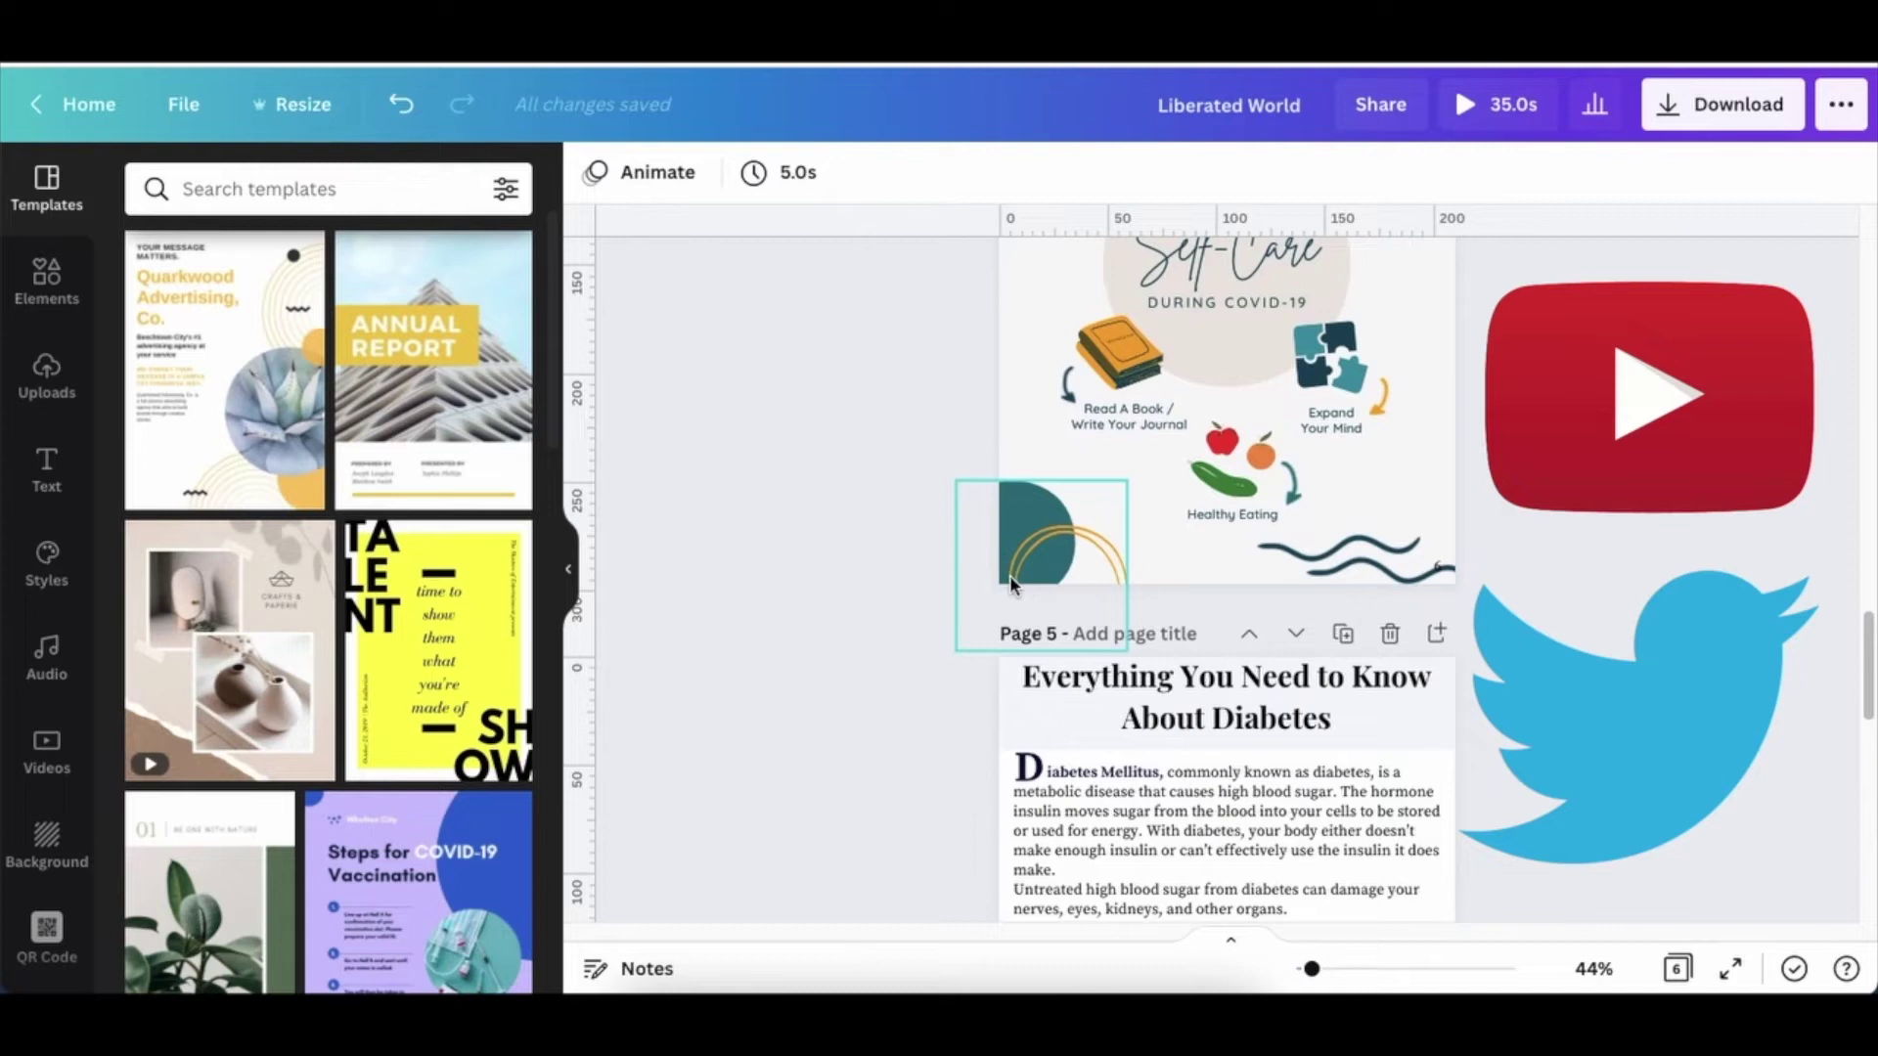
pyautogui.scroll(-1, 989, 563)
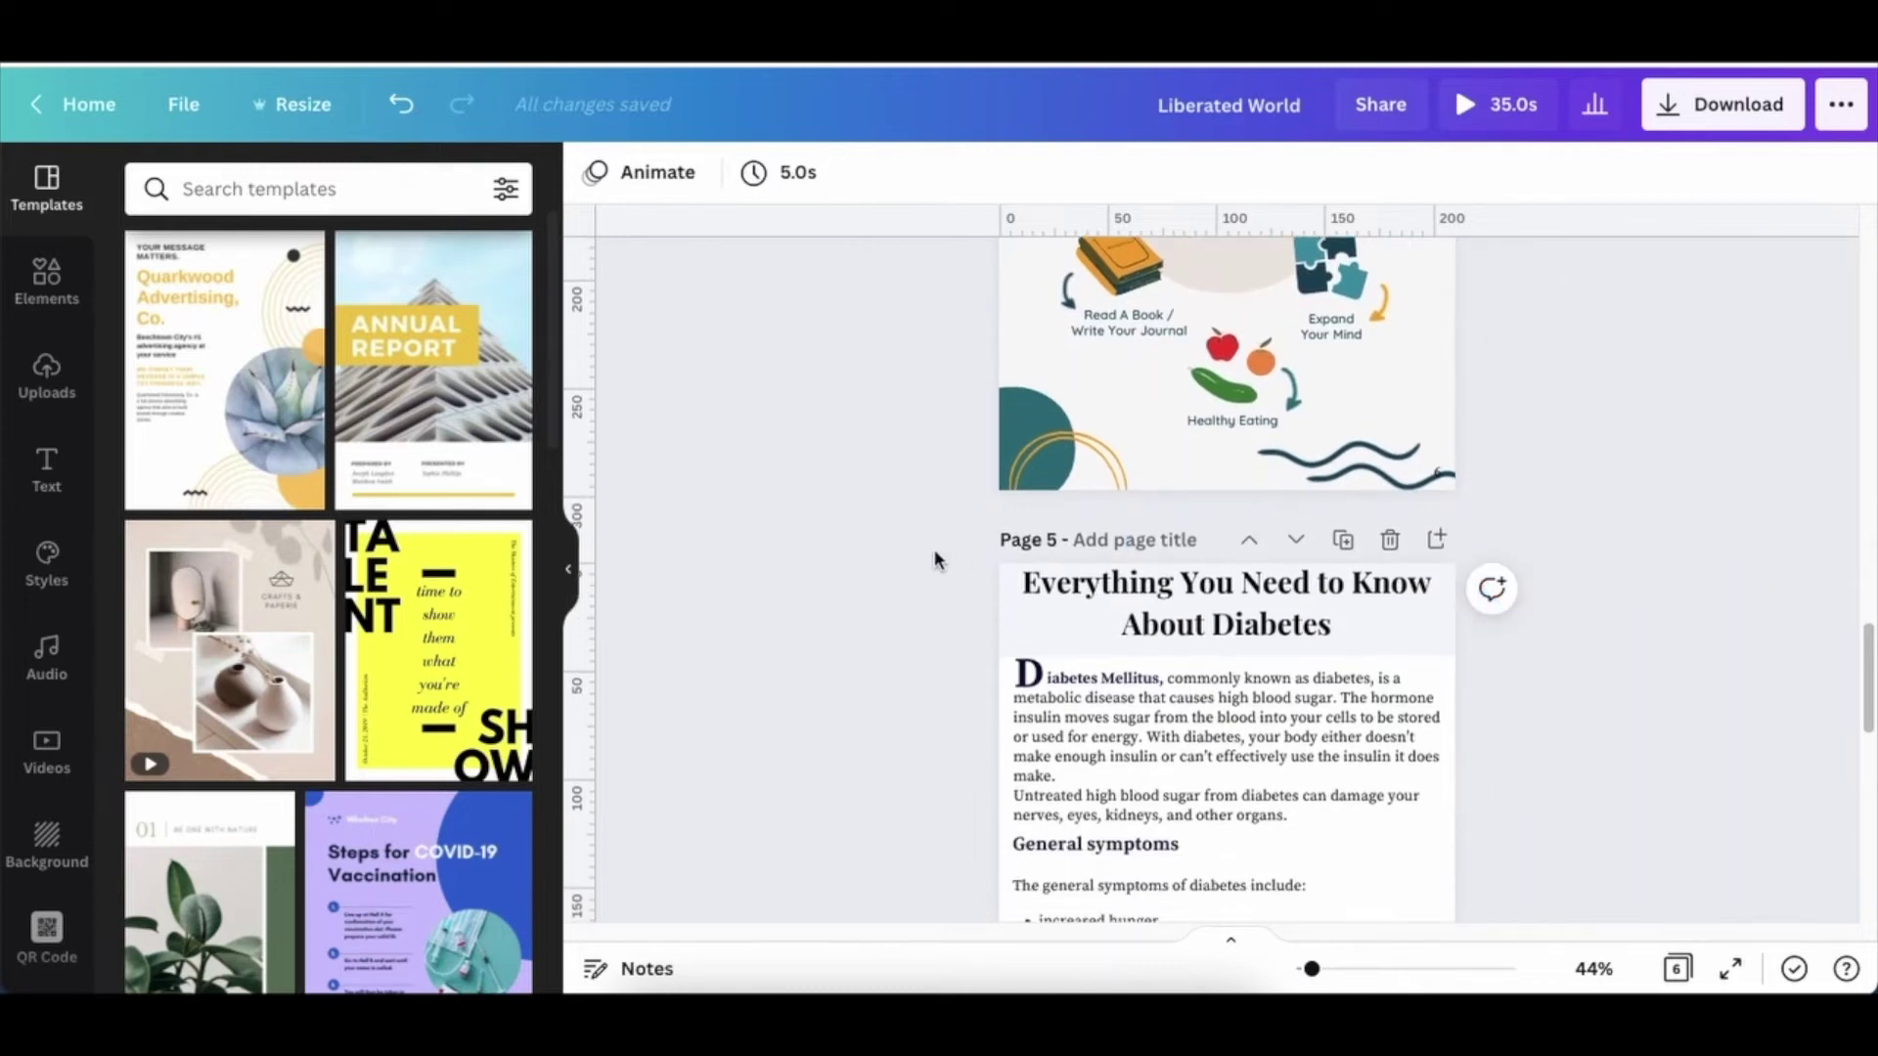
pyautogui.scroll(-2, 935, 549)
pyautogui.scroll(-3, 935, 549)
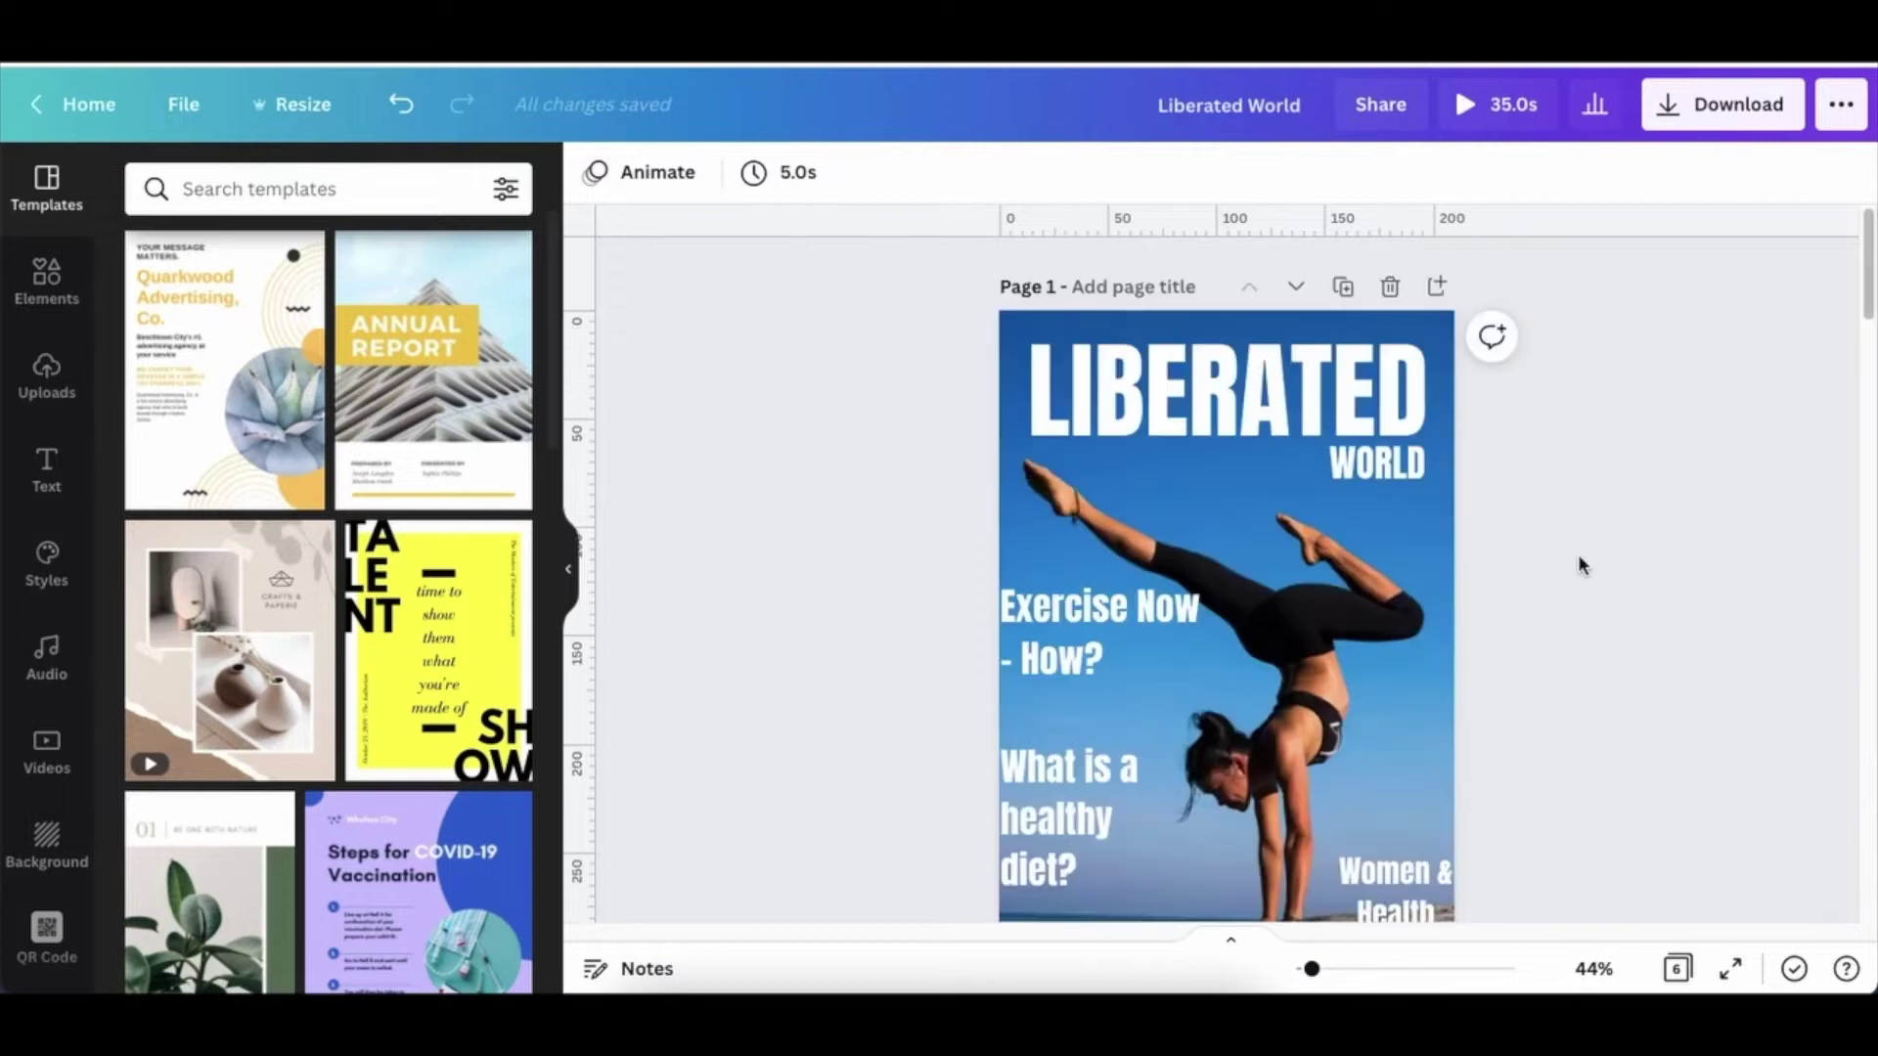
pyautogui.scroll(-1, 1581, 566)
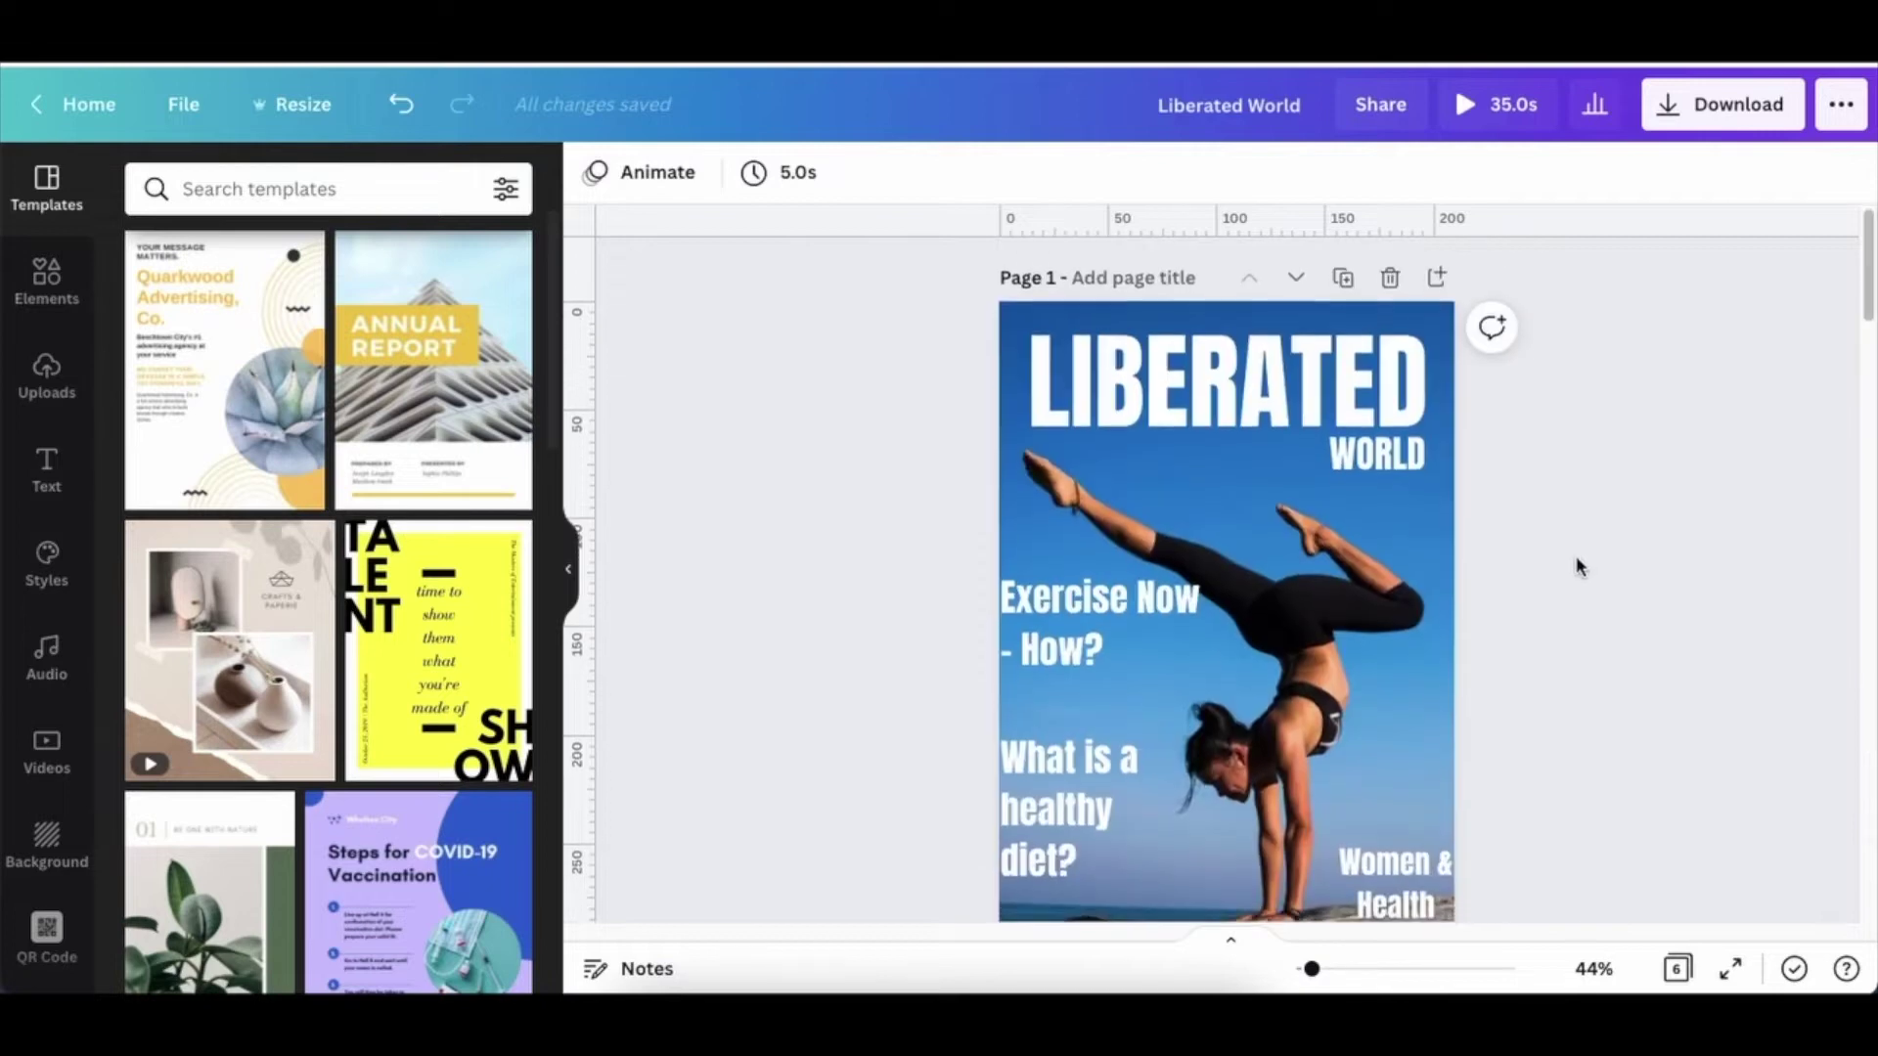
pyautogui.scroll(1, 1379, 416)
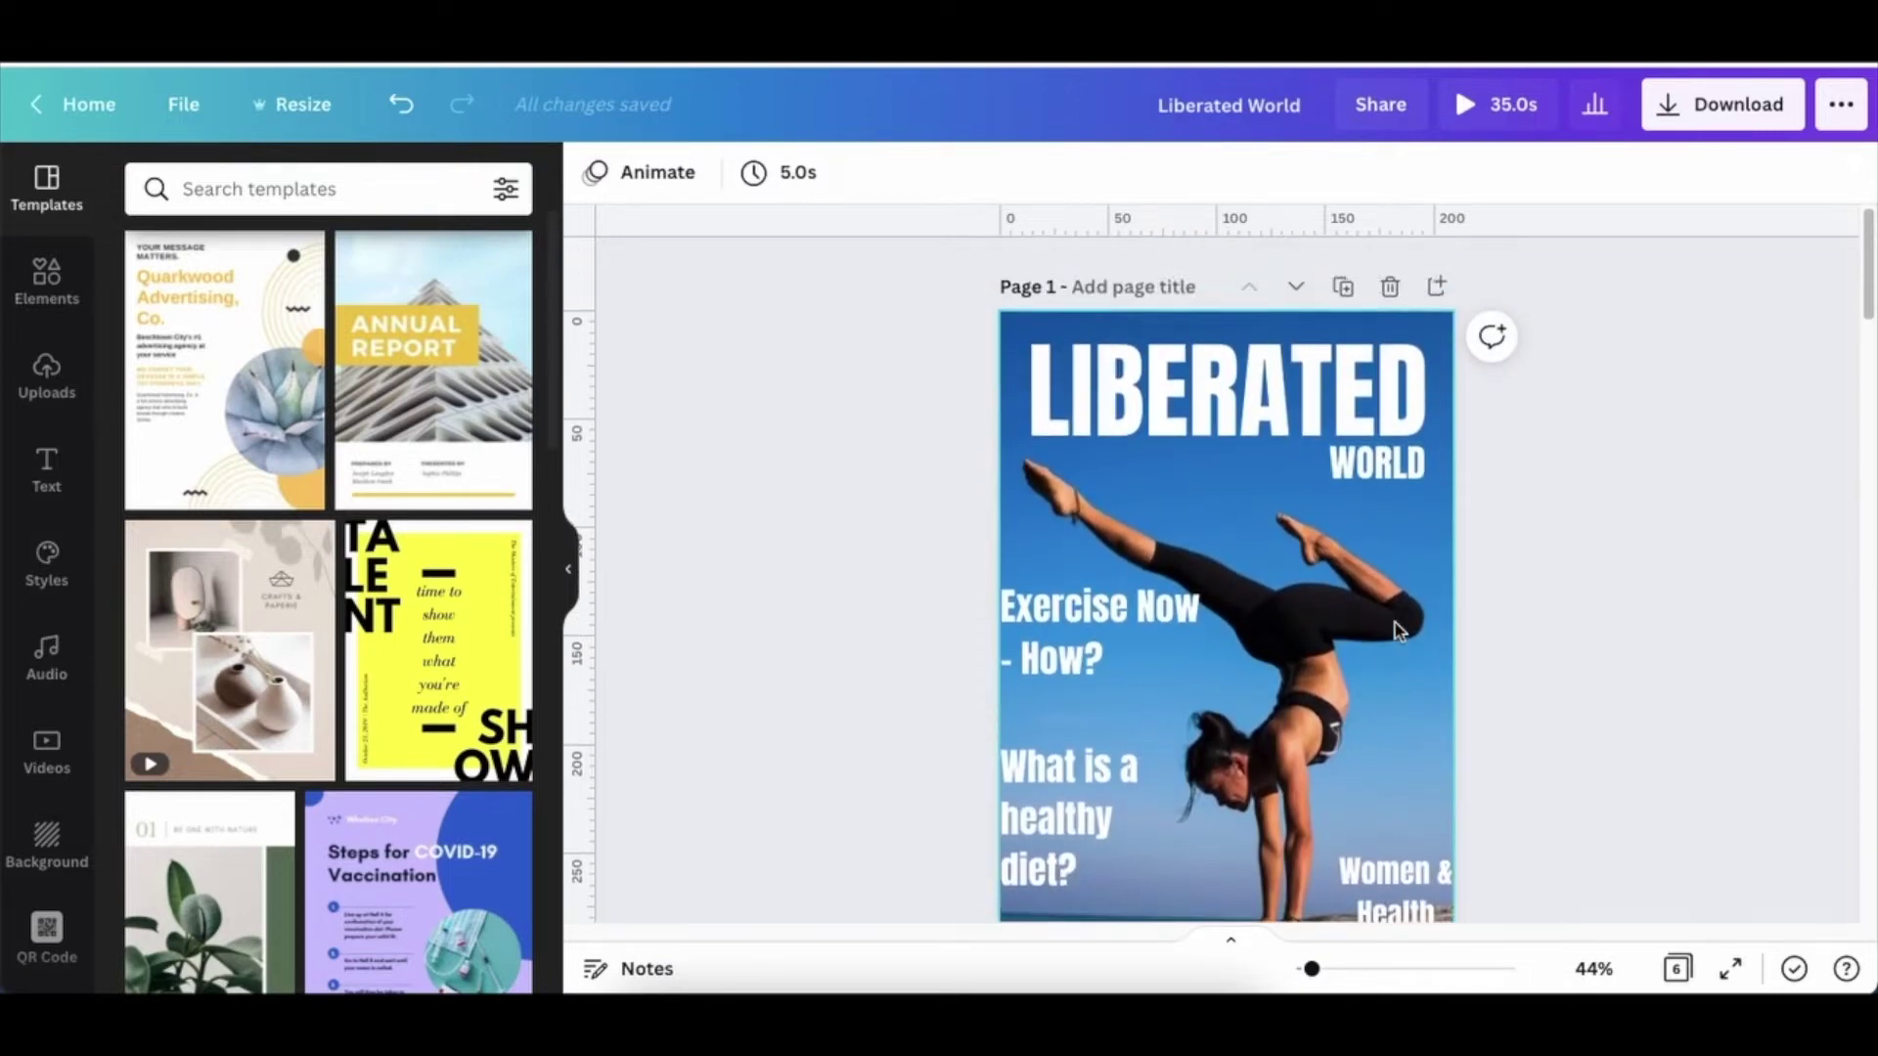
pyautogui.scroll(-20, 1395, 610)
pyautogui.scroll(20, 1395, 601)
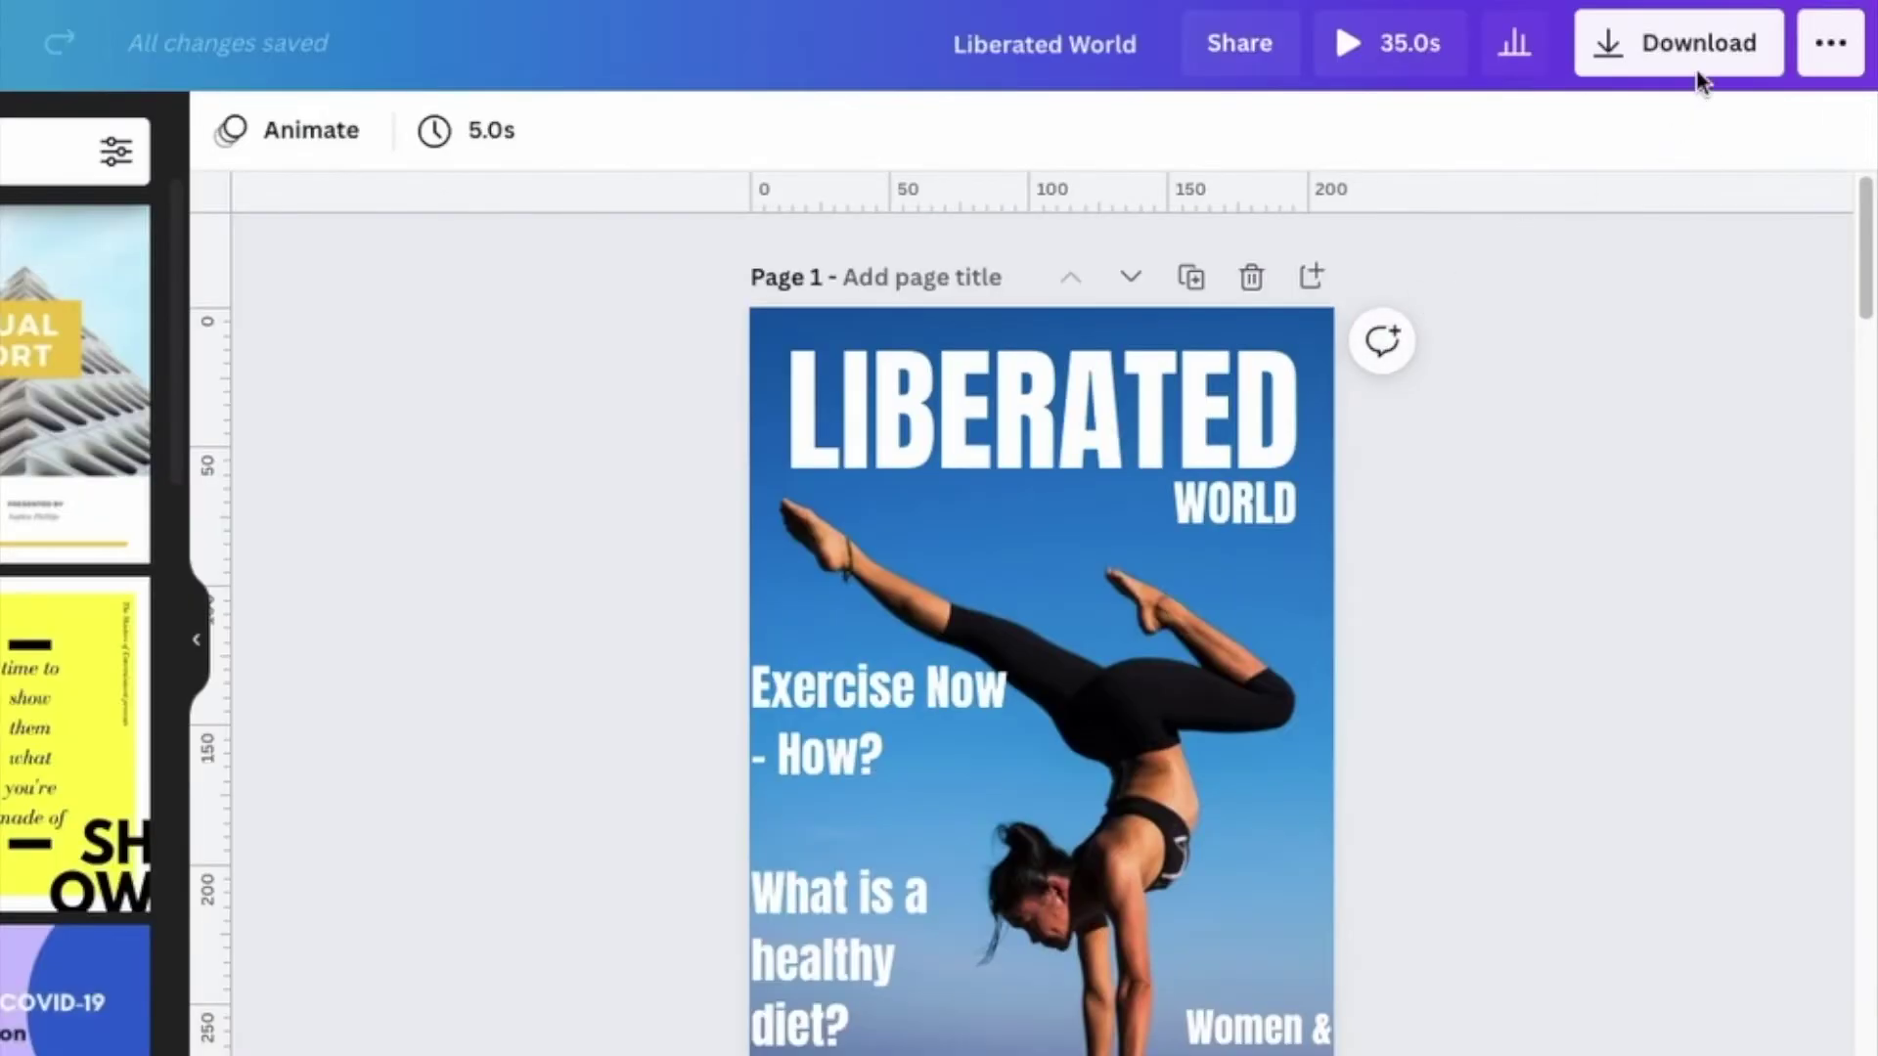
# Download all pages of the magazine as a PDF Print file
pyautogui.click(1698, 44)
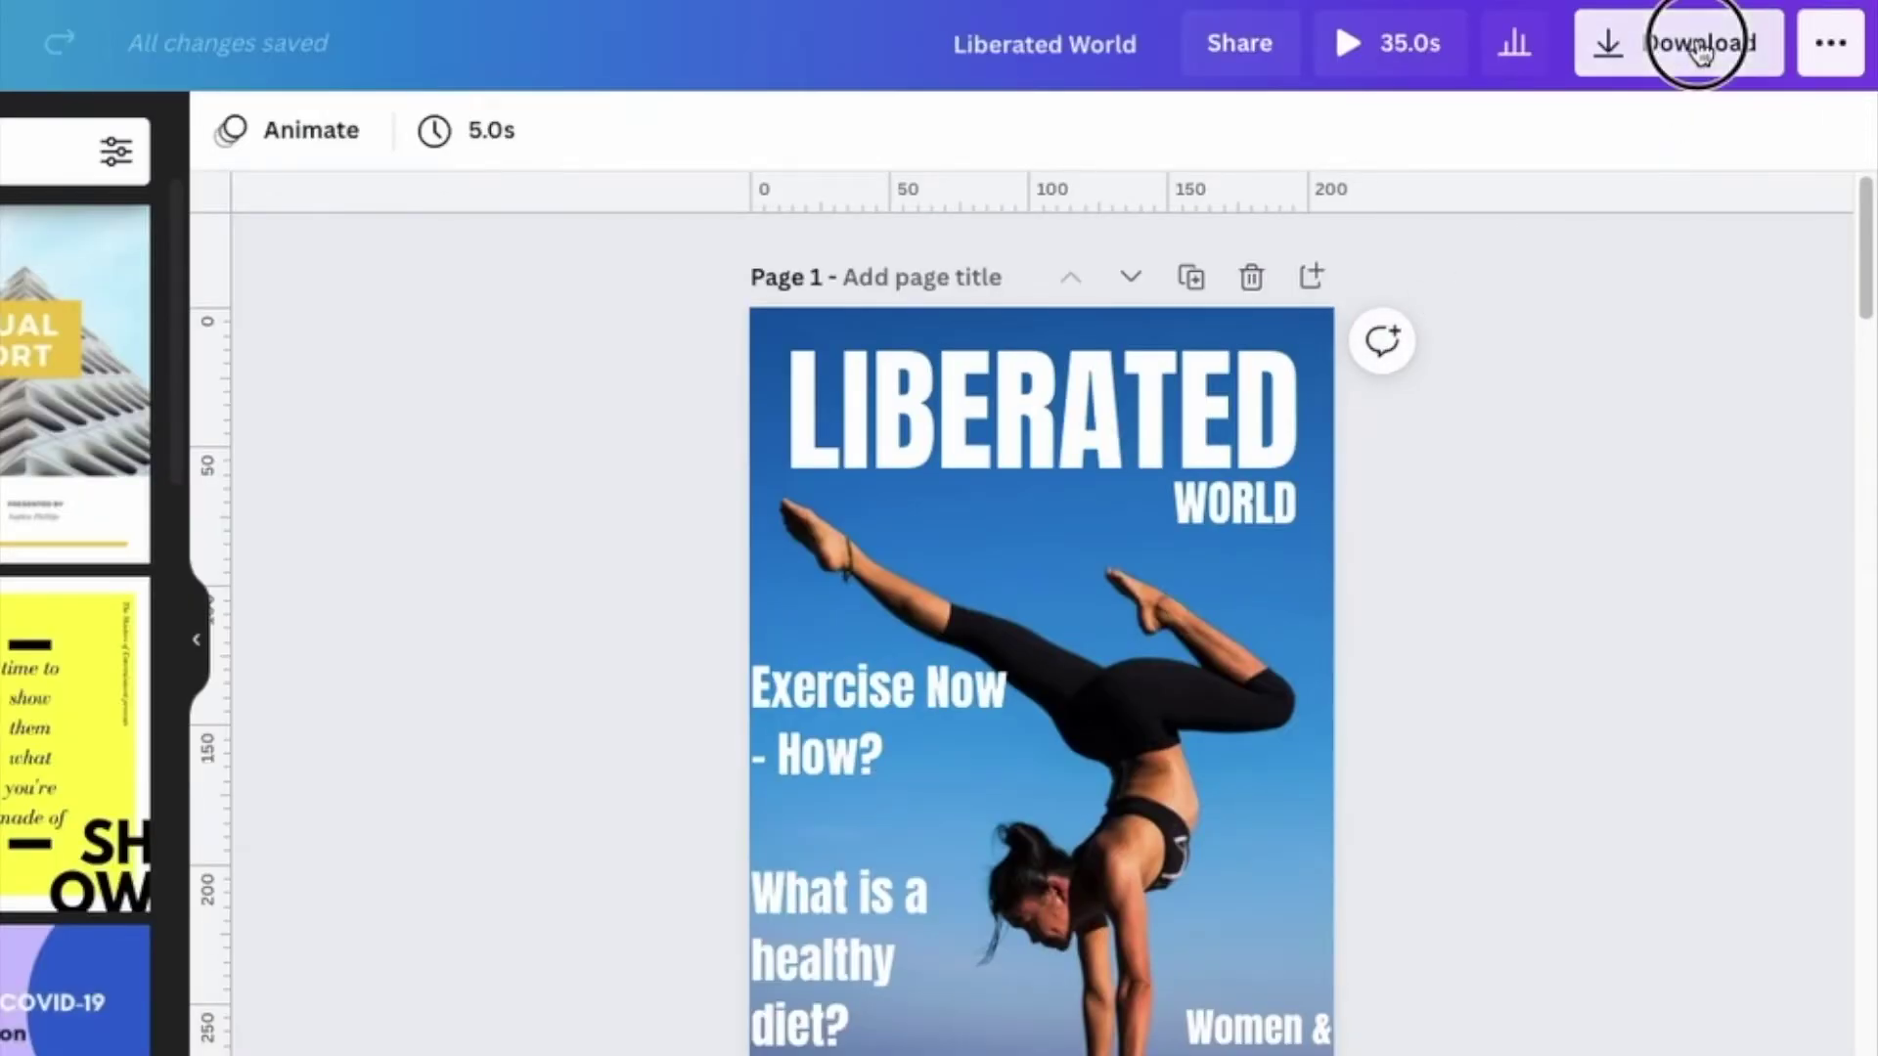
pyautogui.click(1812, 284)
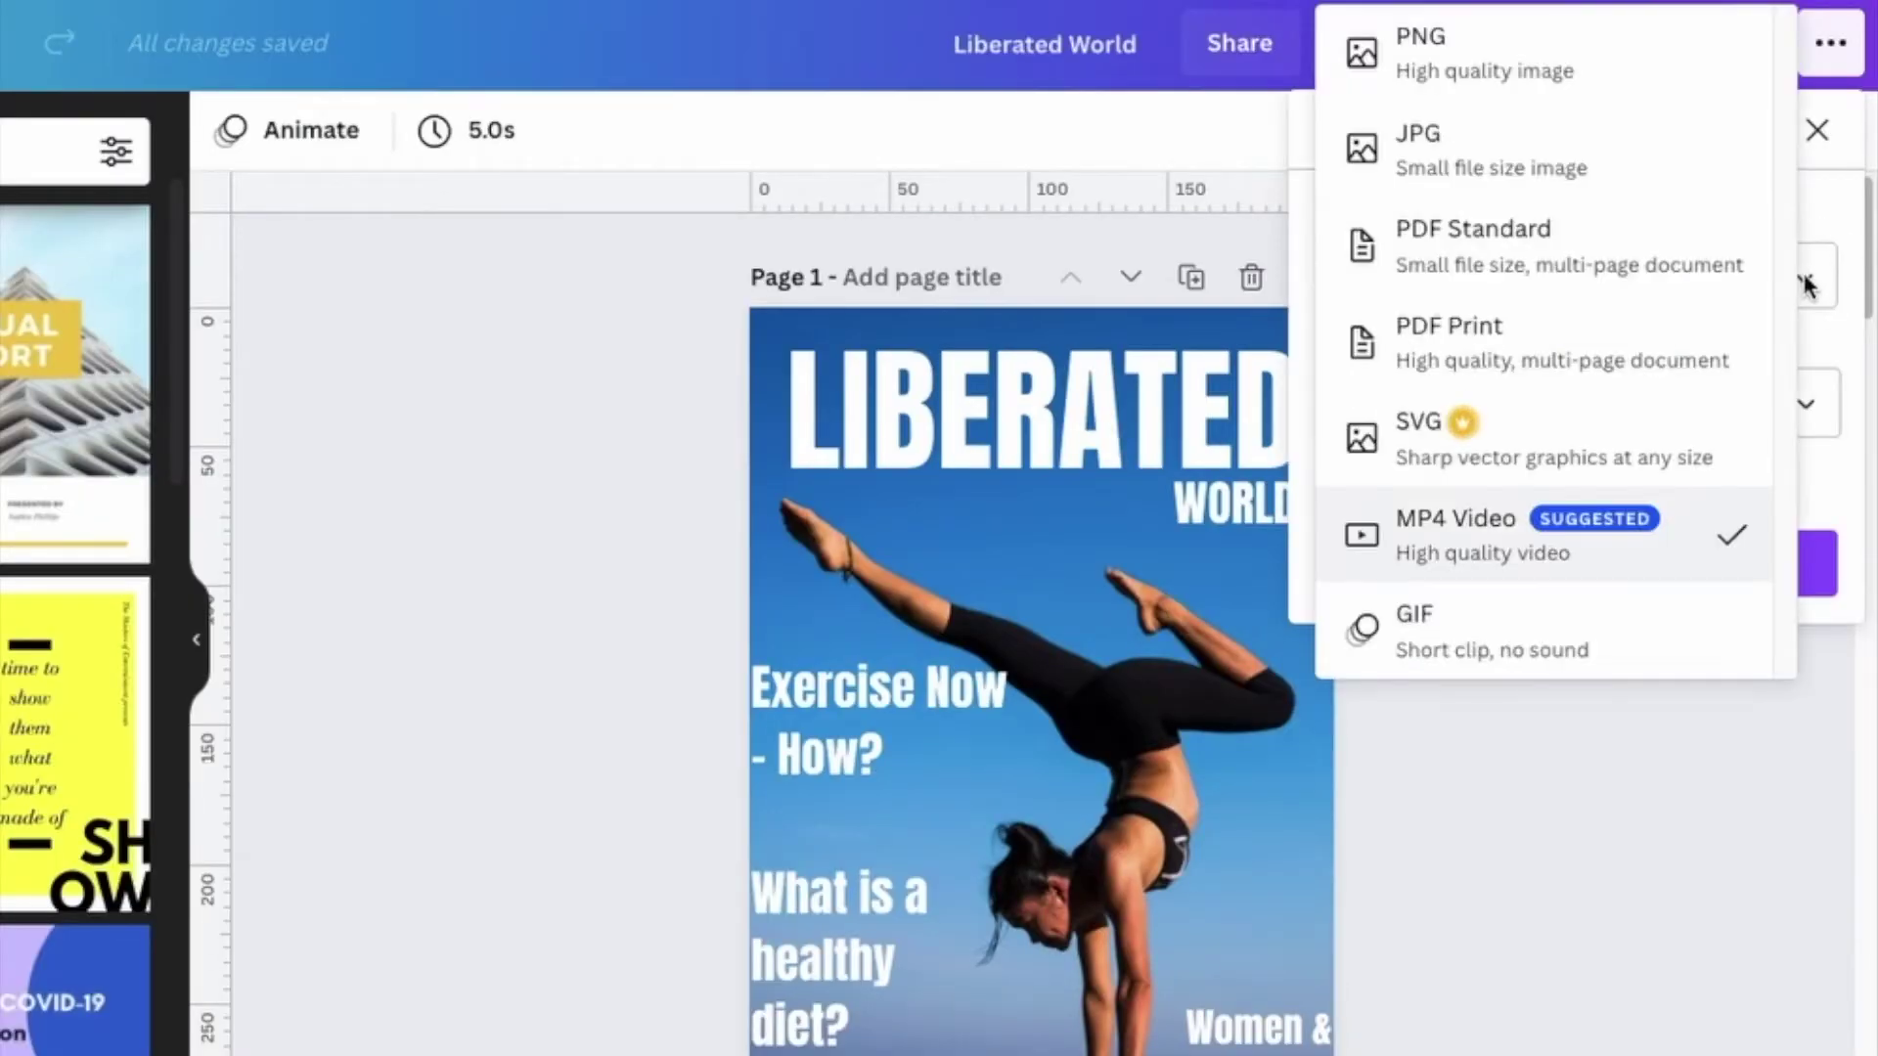
pyautogui.click(1464, 360)
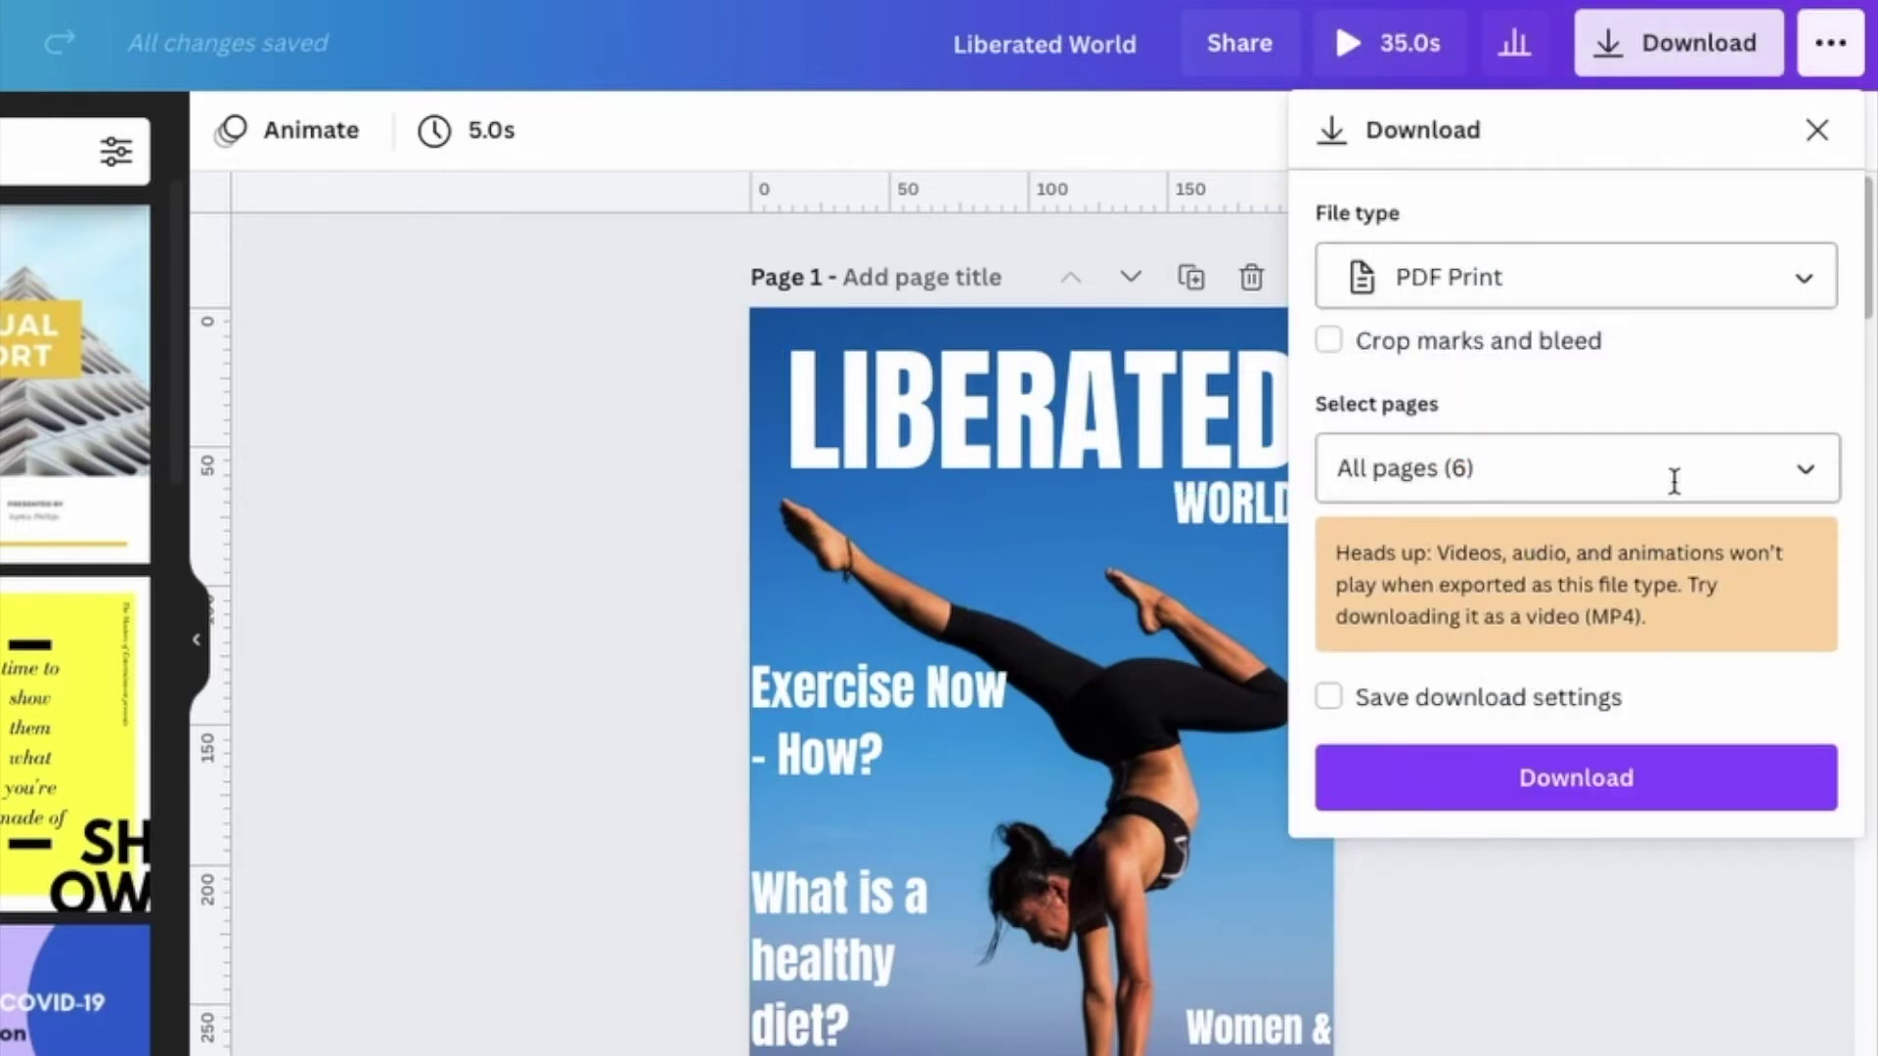
pyautogui.click(1596, 791)
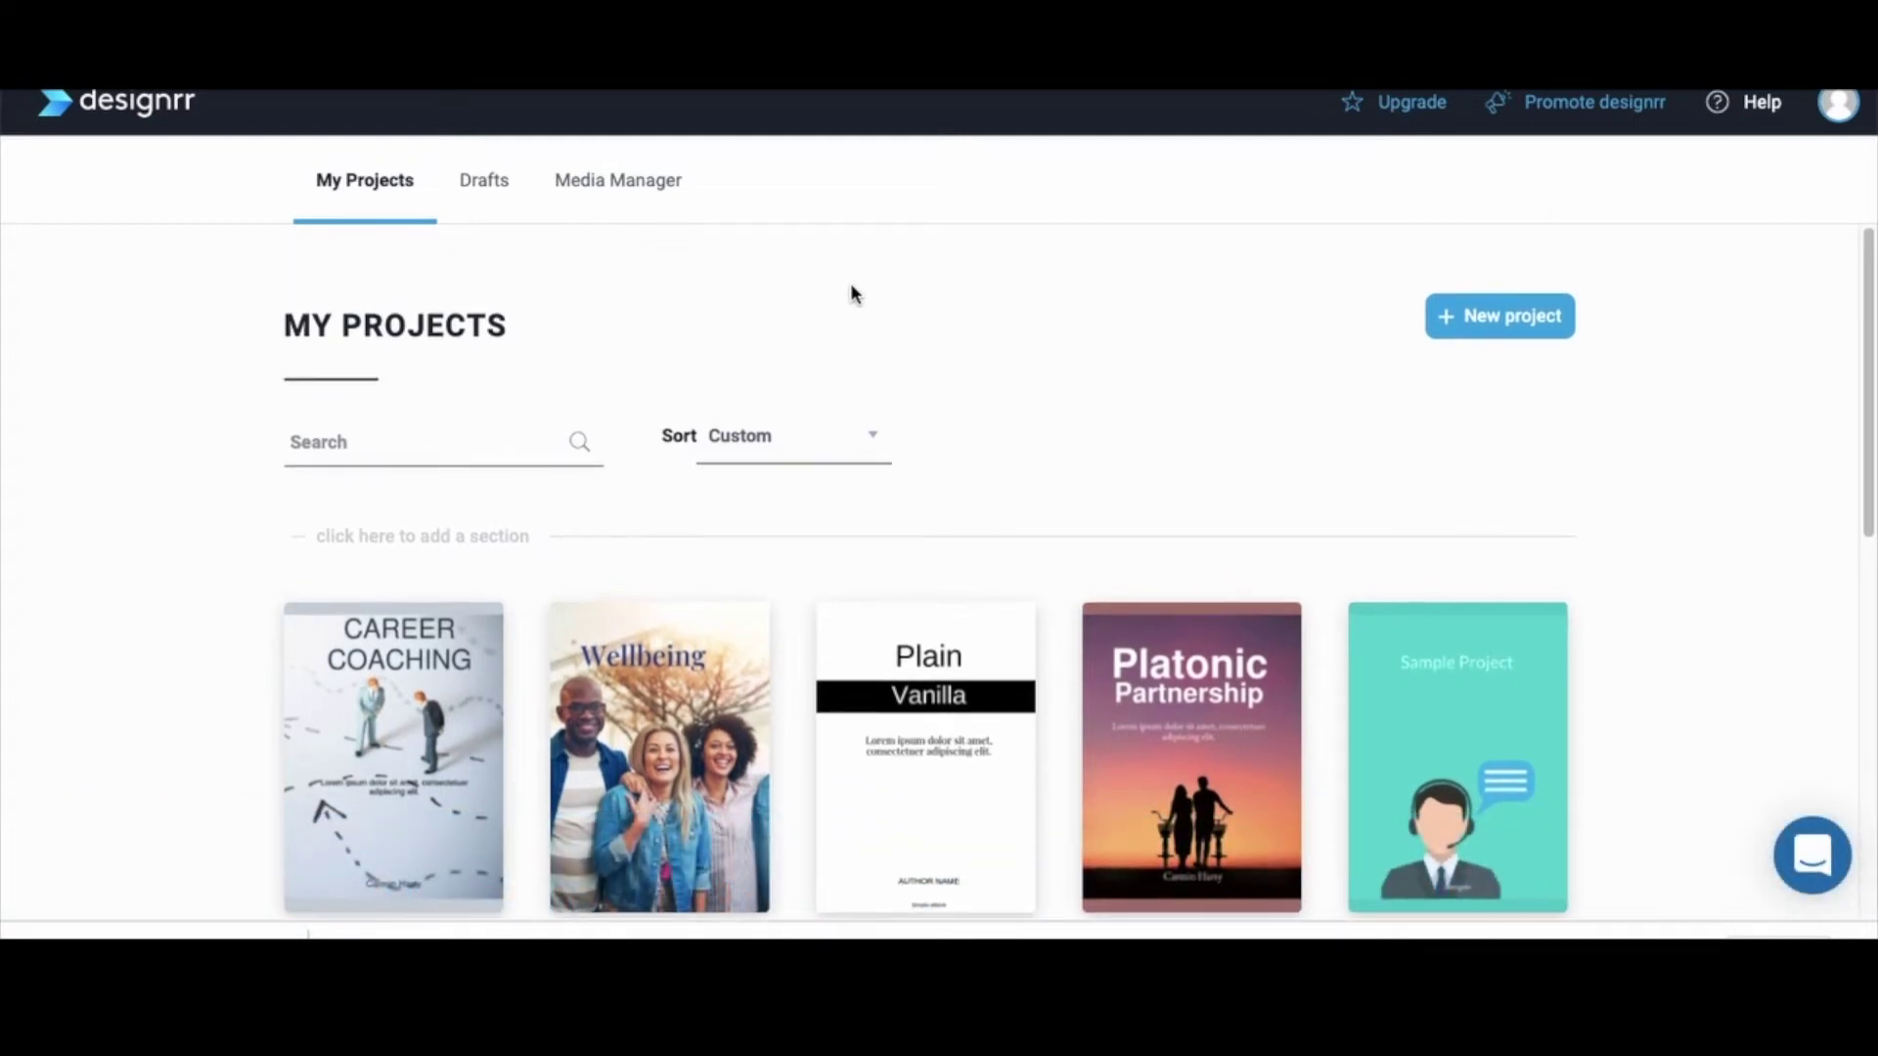
pyautogui.scroll(-10, 856, 303)
pyautogui.scroll(10, 951, 387)
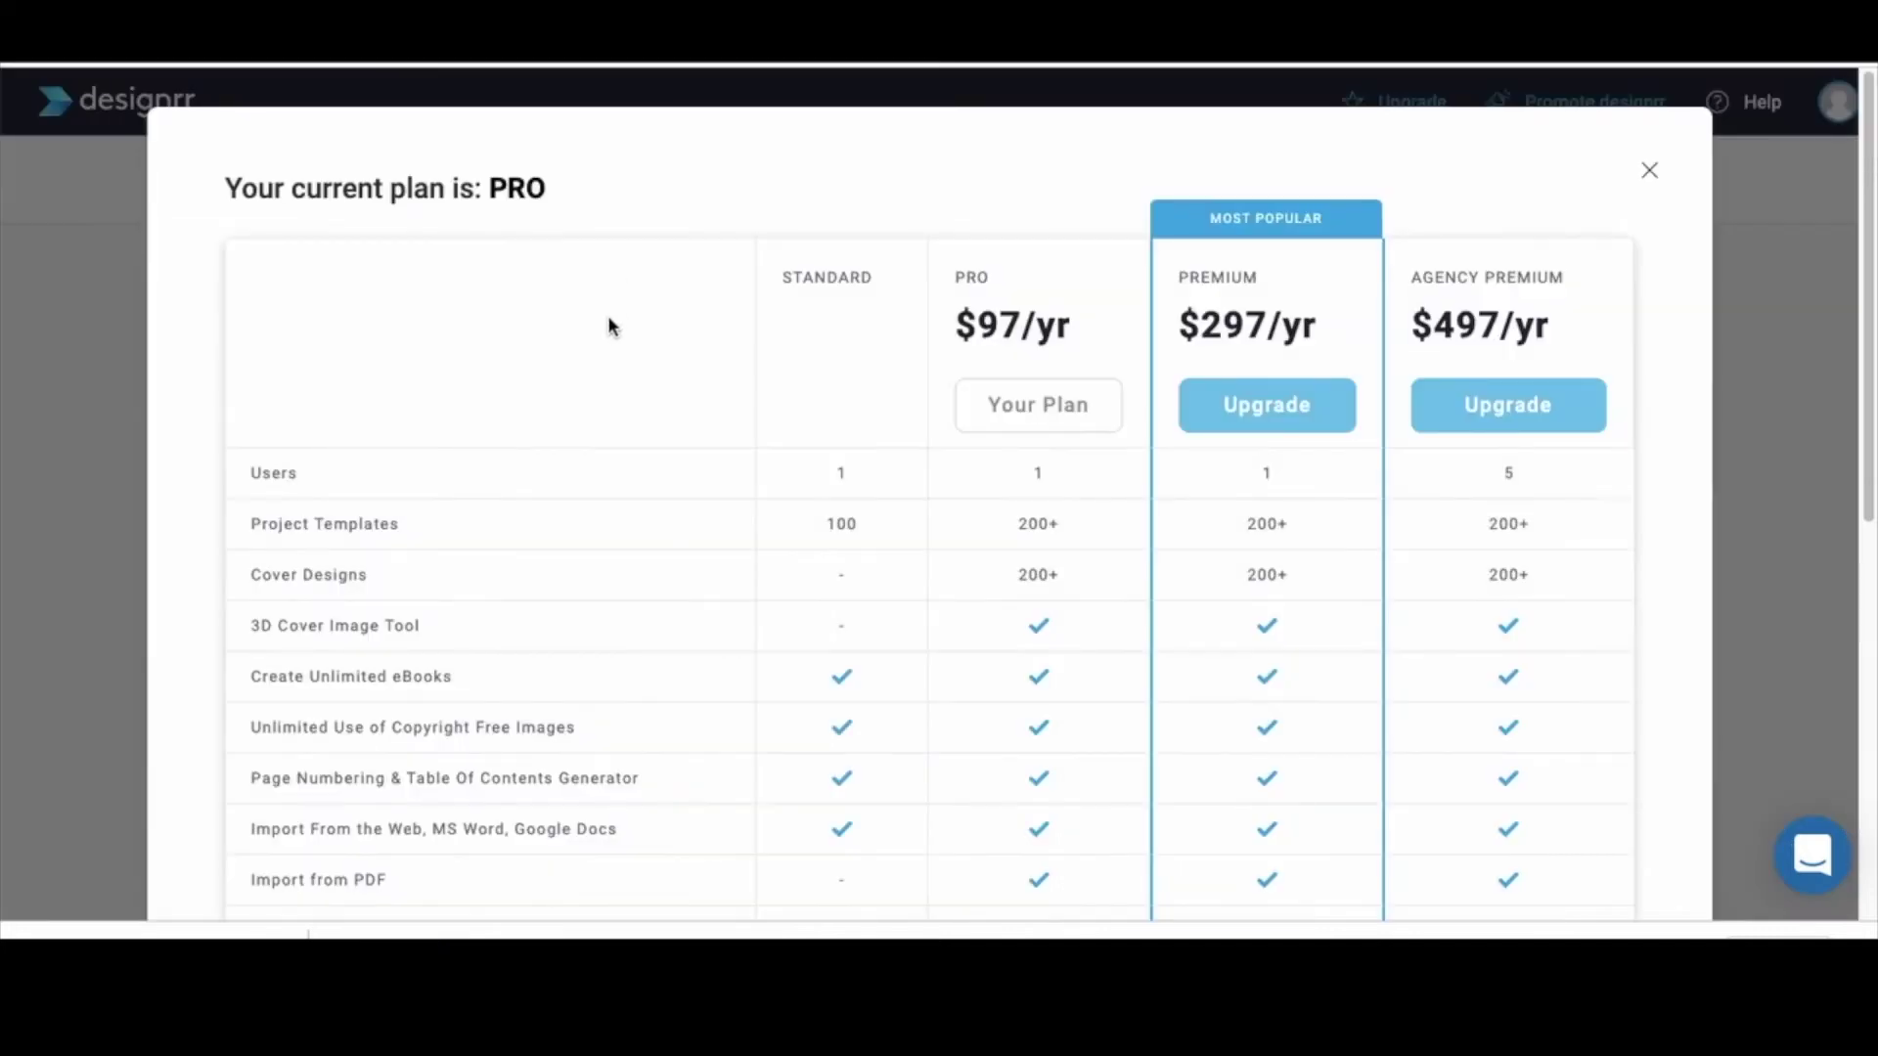
pyautogui.scroll(-1, 608, 324)
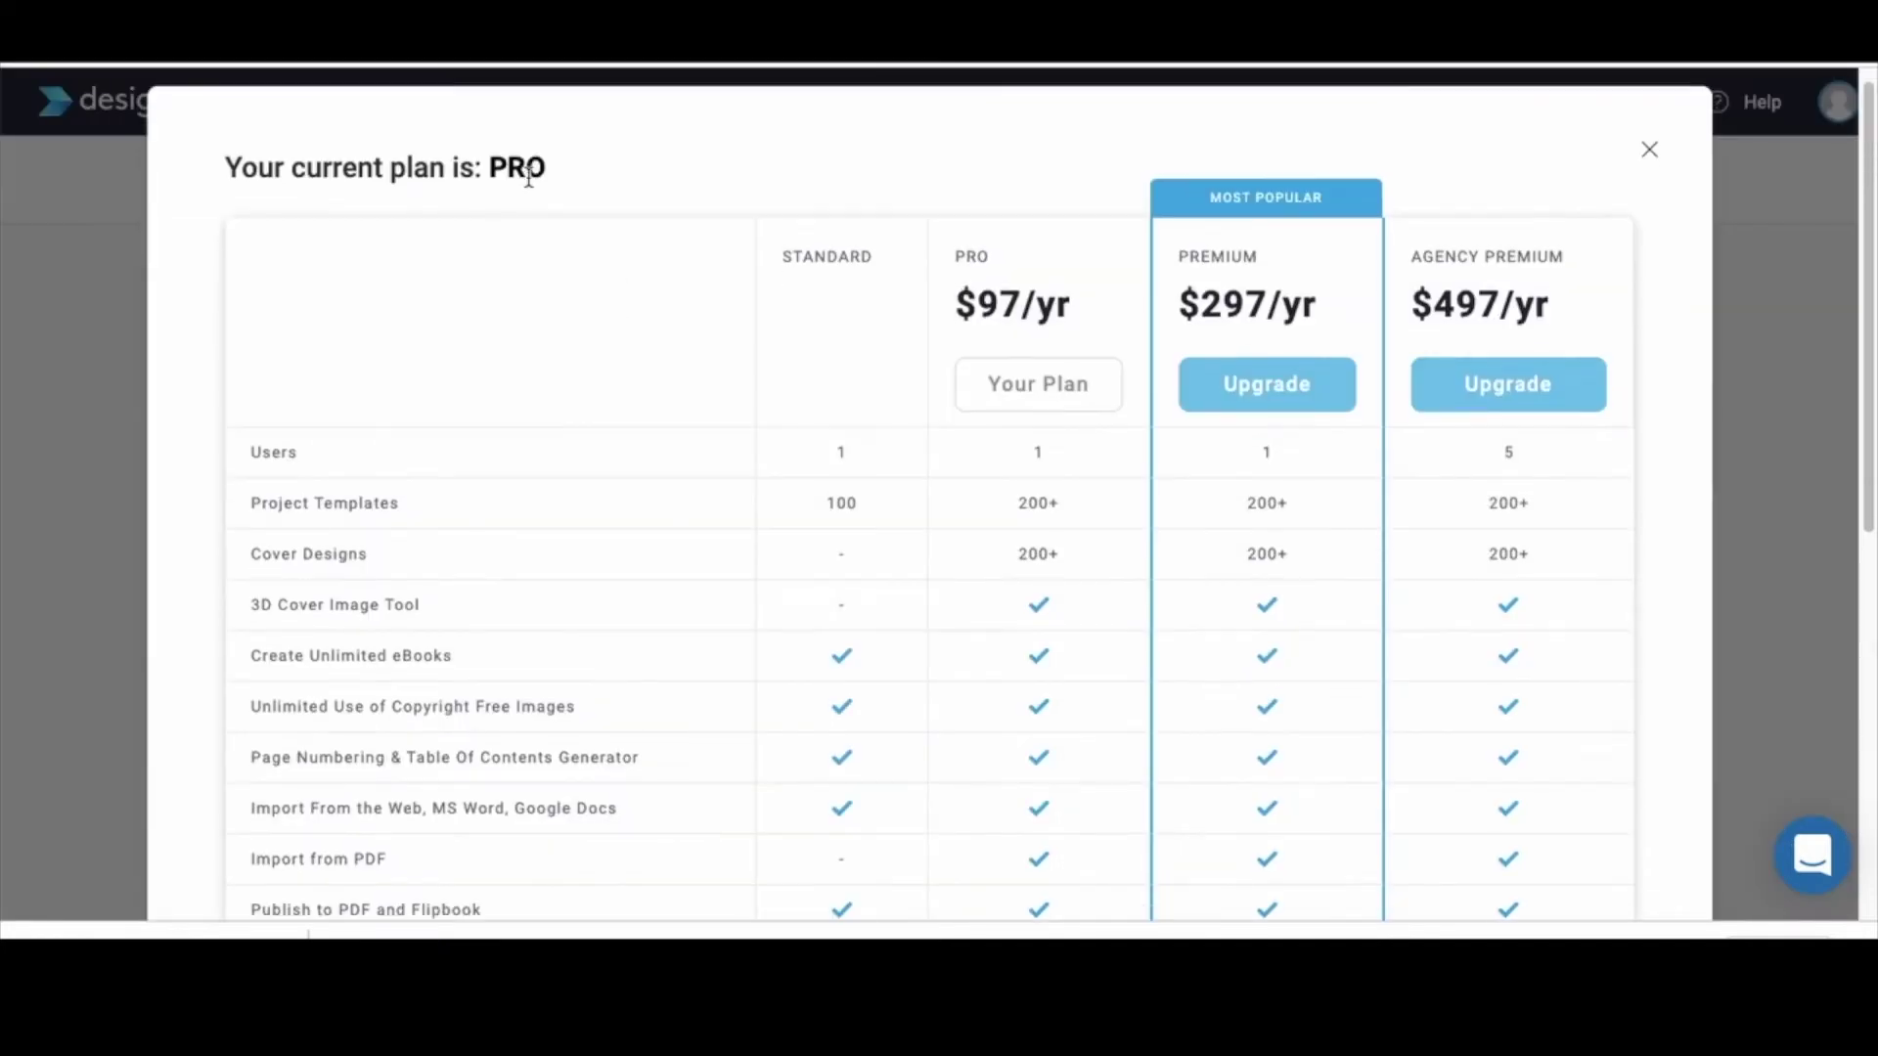
pyautogui.scroll(-2, 834, 361)
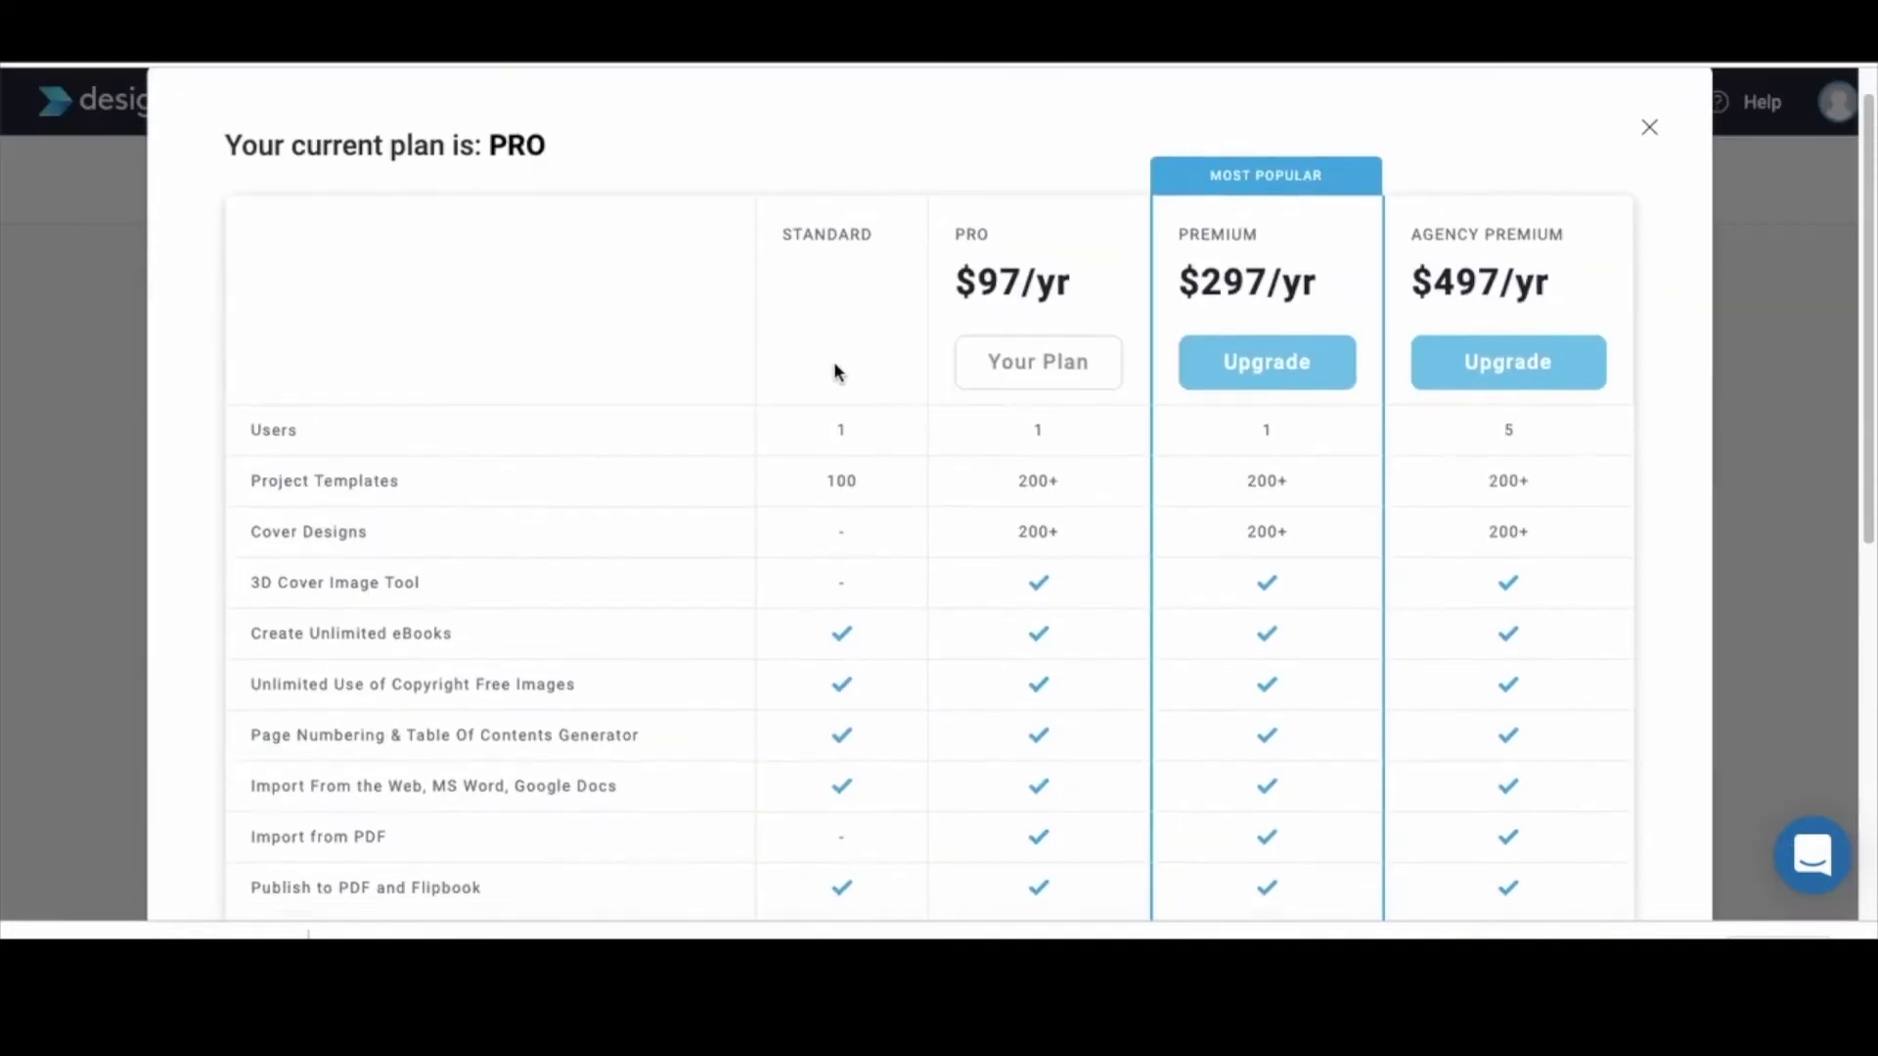
pyautogui.scroll(-2, 830, 264)
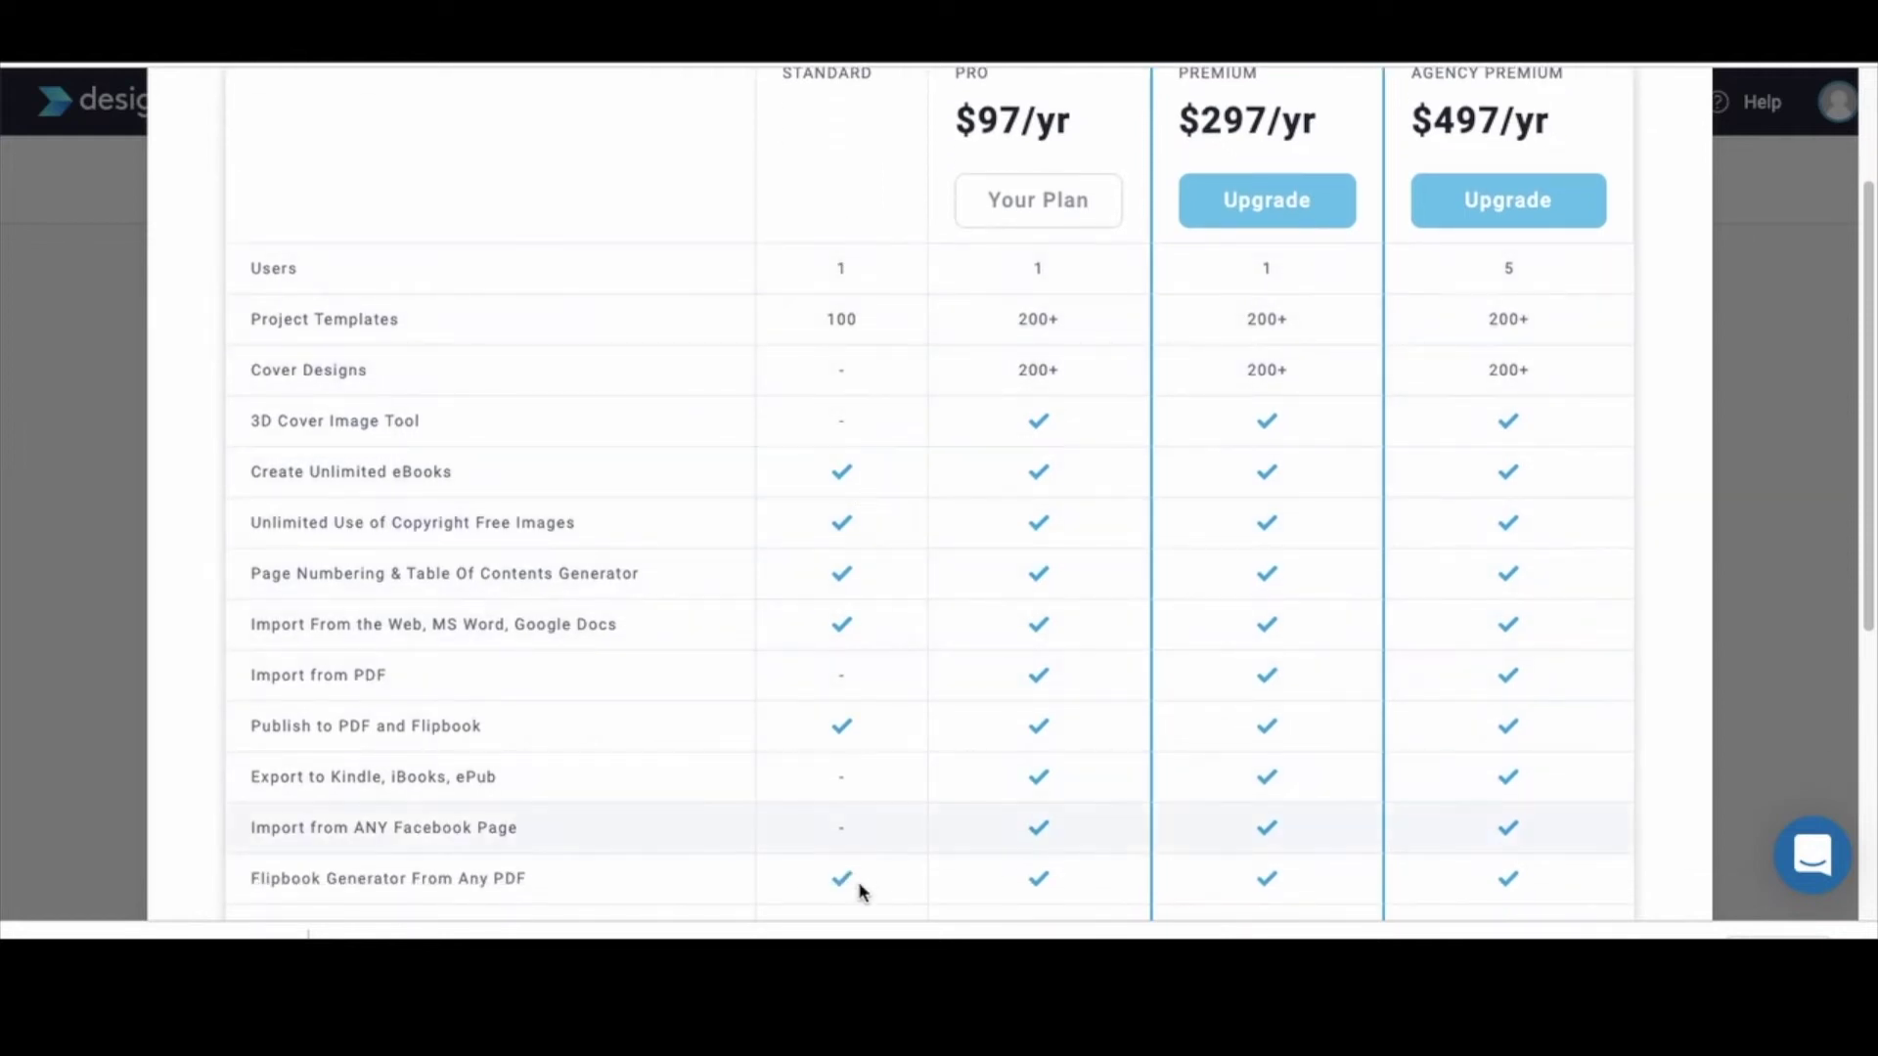
pyautogui.scroll(-5, 868, 880)
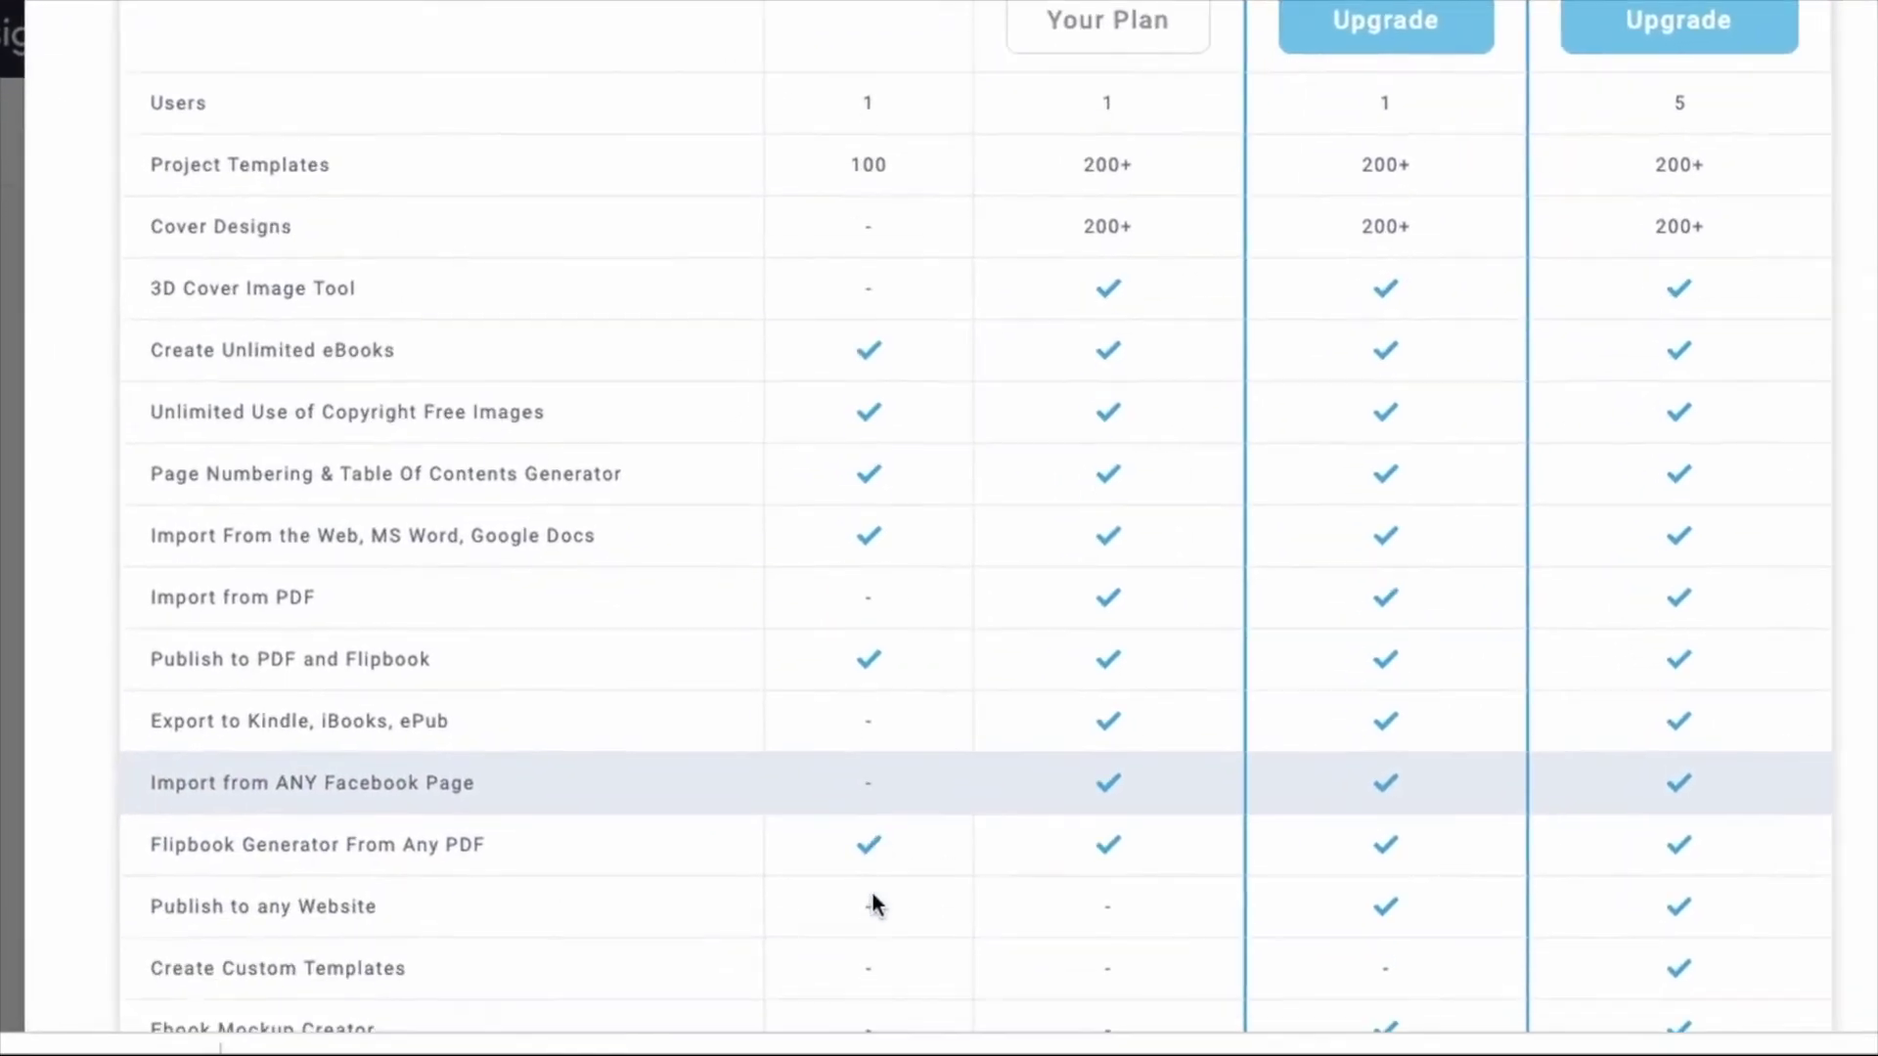
pyautogui.scroll(10, 872, 885)
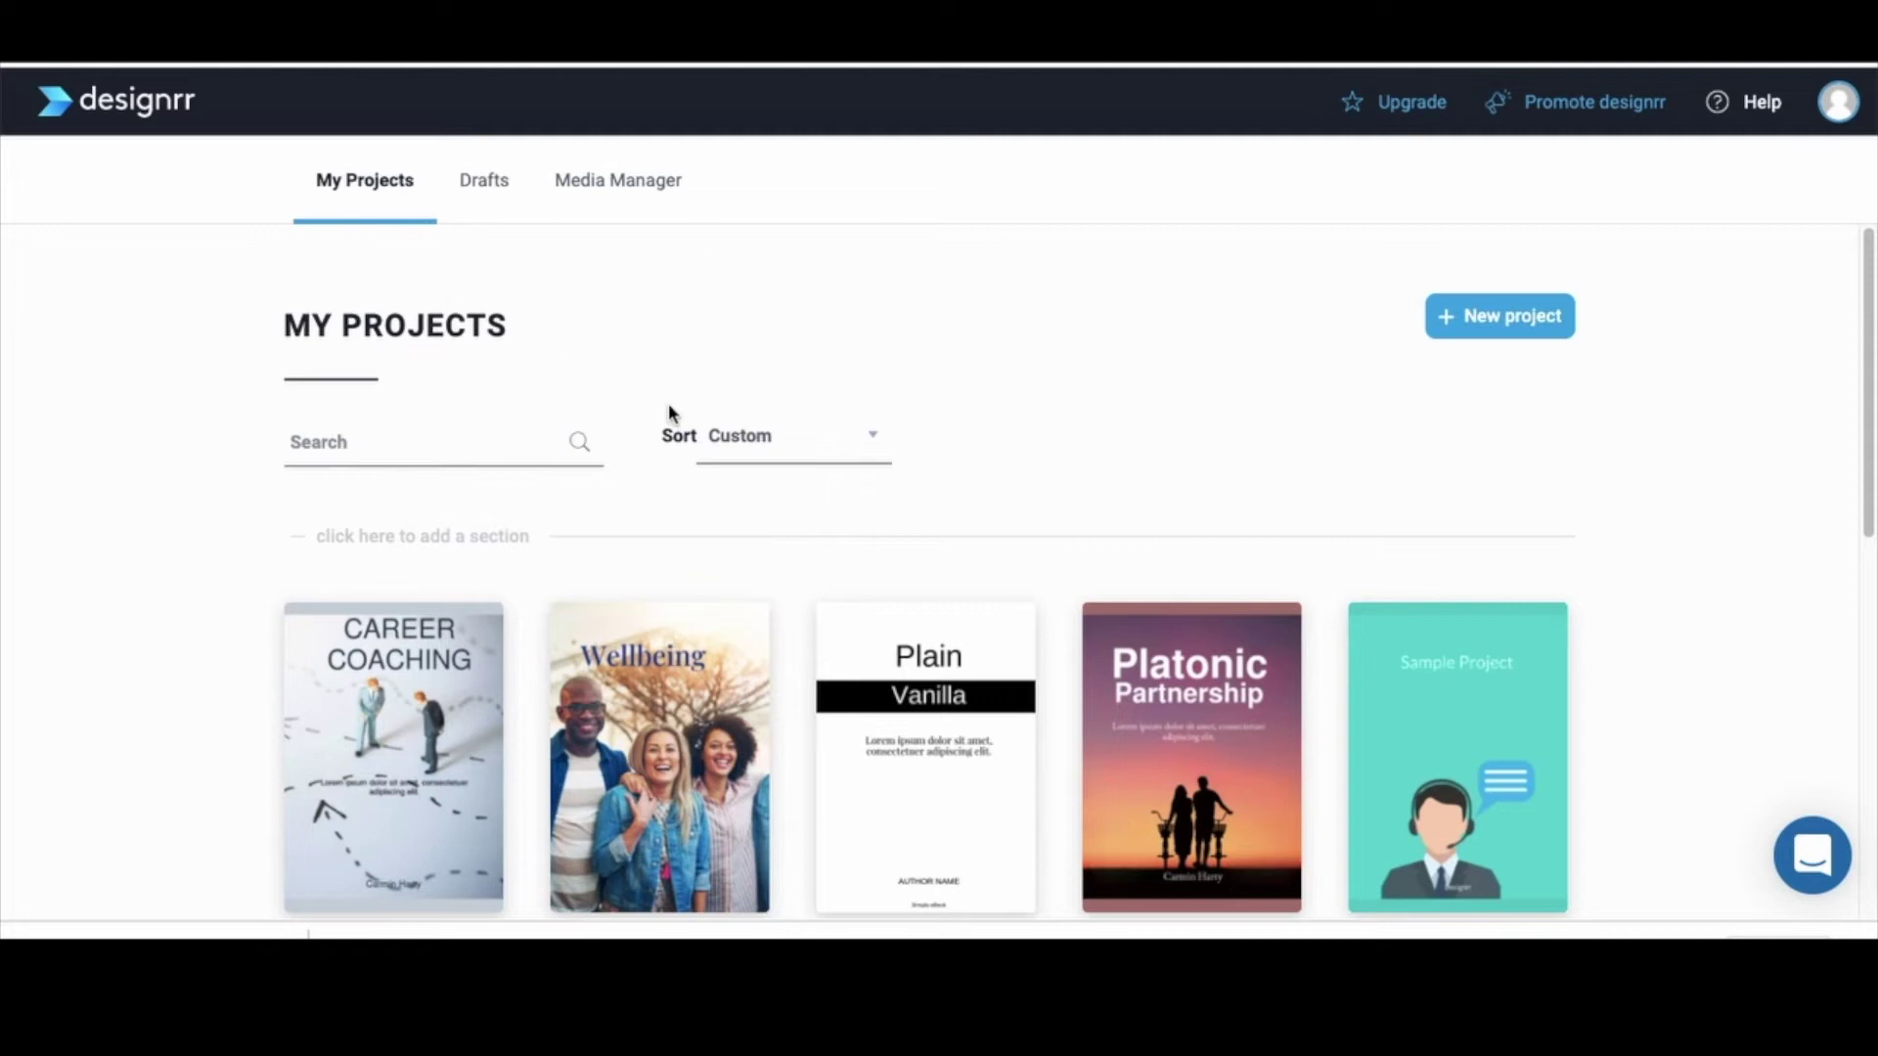
pyautogui.scroll(-1, 649, 335)
pyautogui.scroll(1, 548, 313)
# Start a new Designrr project and scroll through the import options
pyautogui.click(1504, 323)
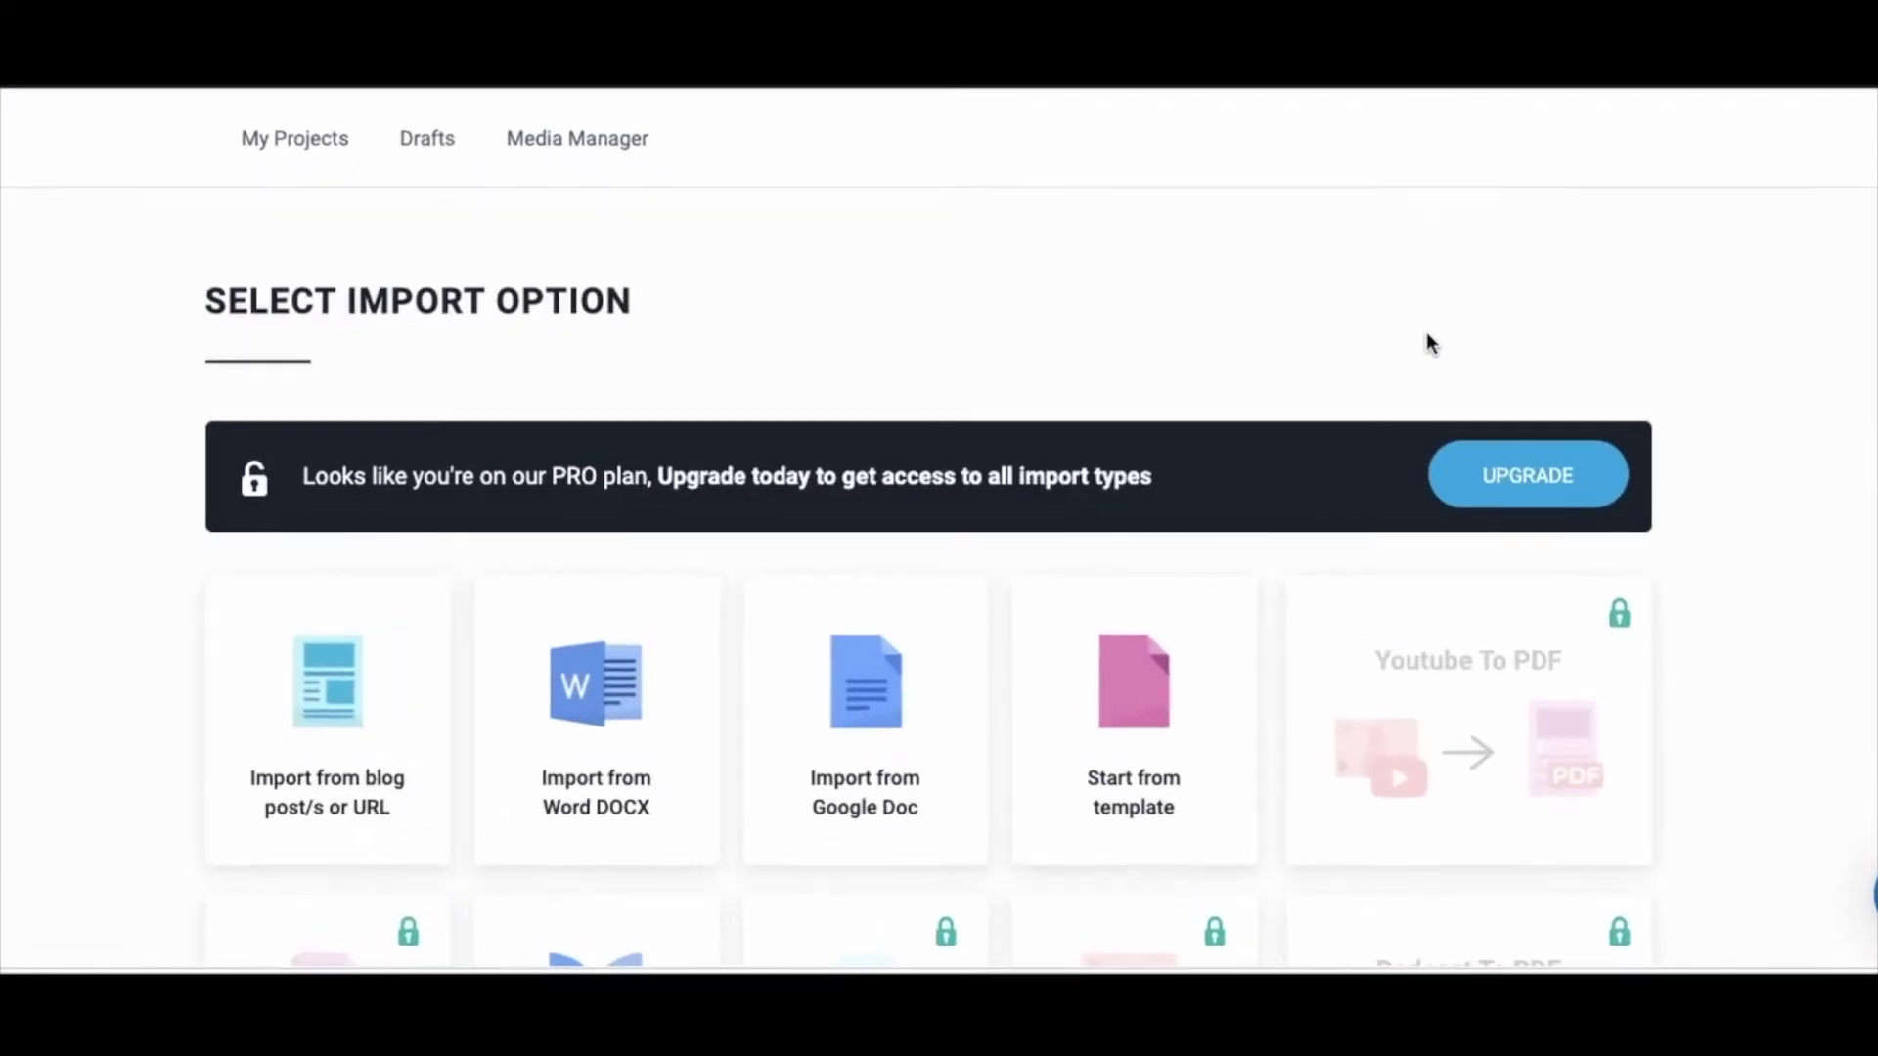
pyautogui.scroll(-2, 1346, 343)
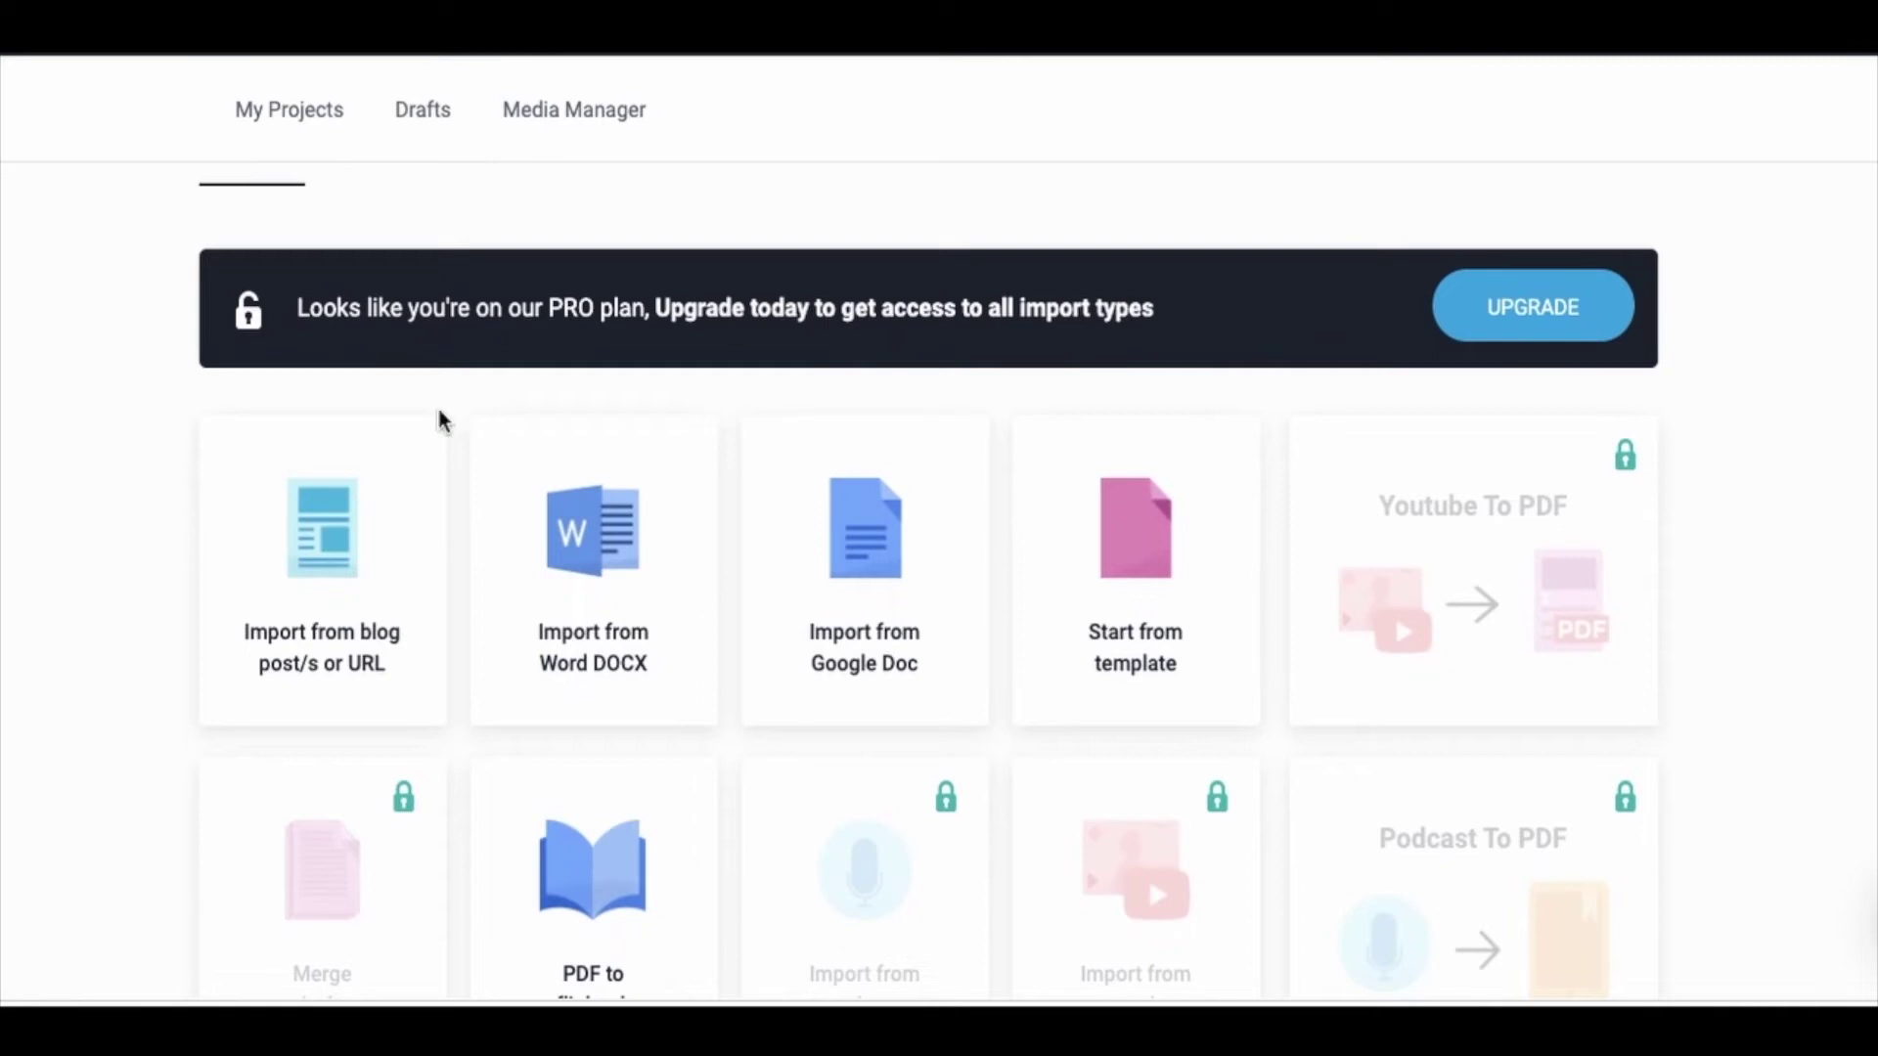
pyautogui.scroll(-3, 1153, 805)
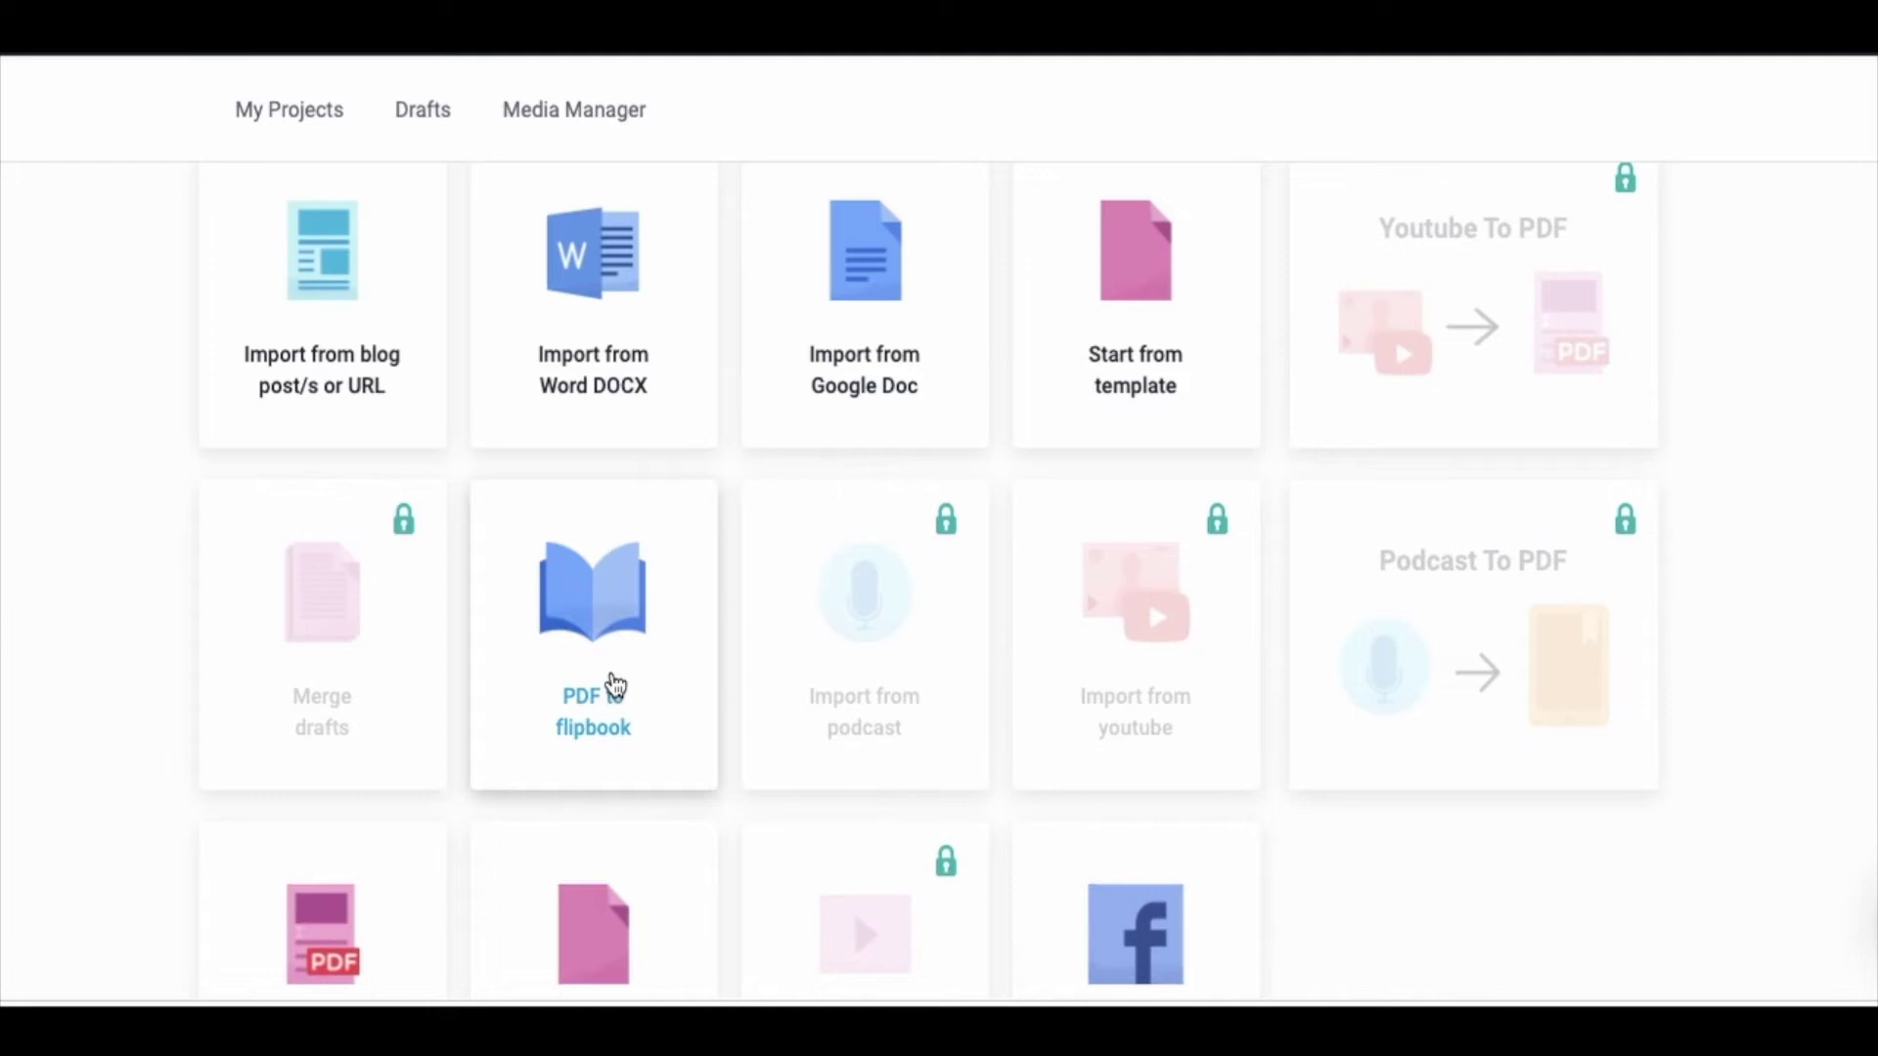
pyautogui.scroll(-1, 615, 686)
# Convert the exported magazine PDF into a flipbook titled Liberated World and open it
pyautogui.click(597, 595)
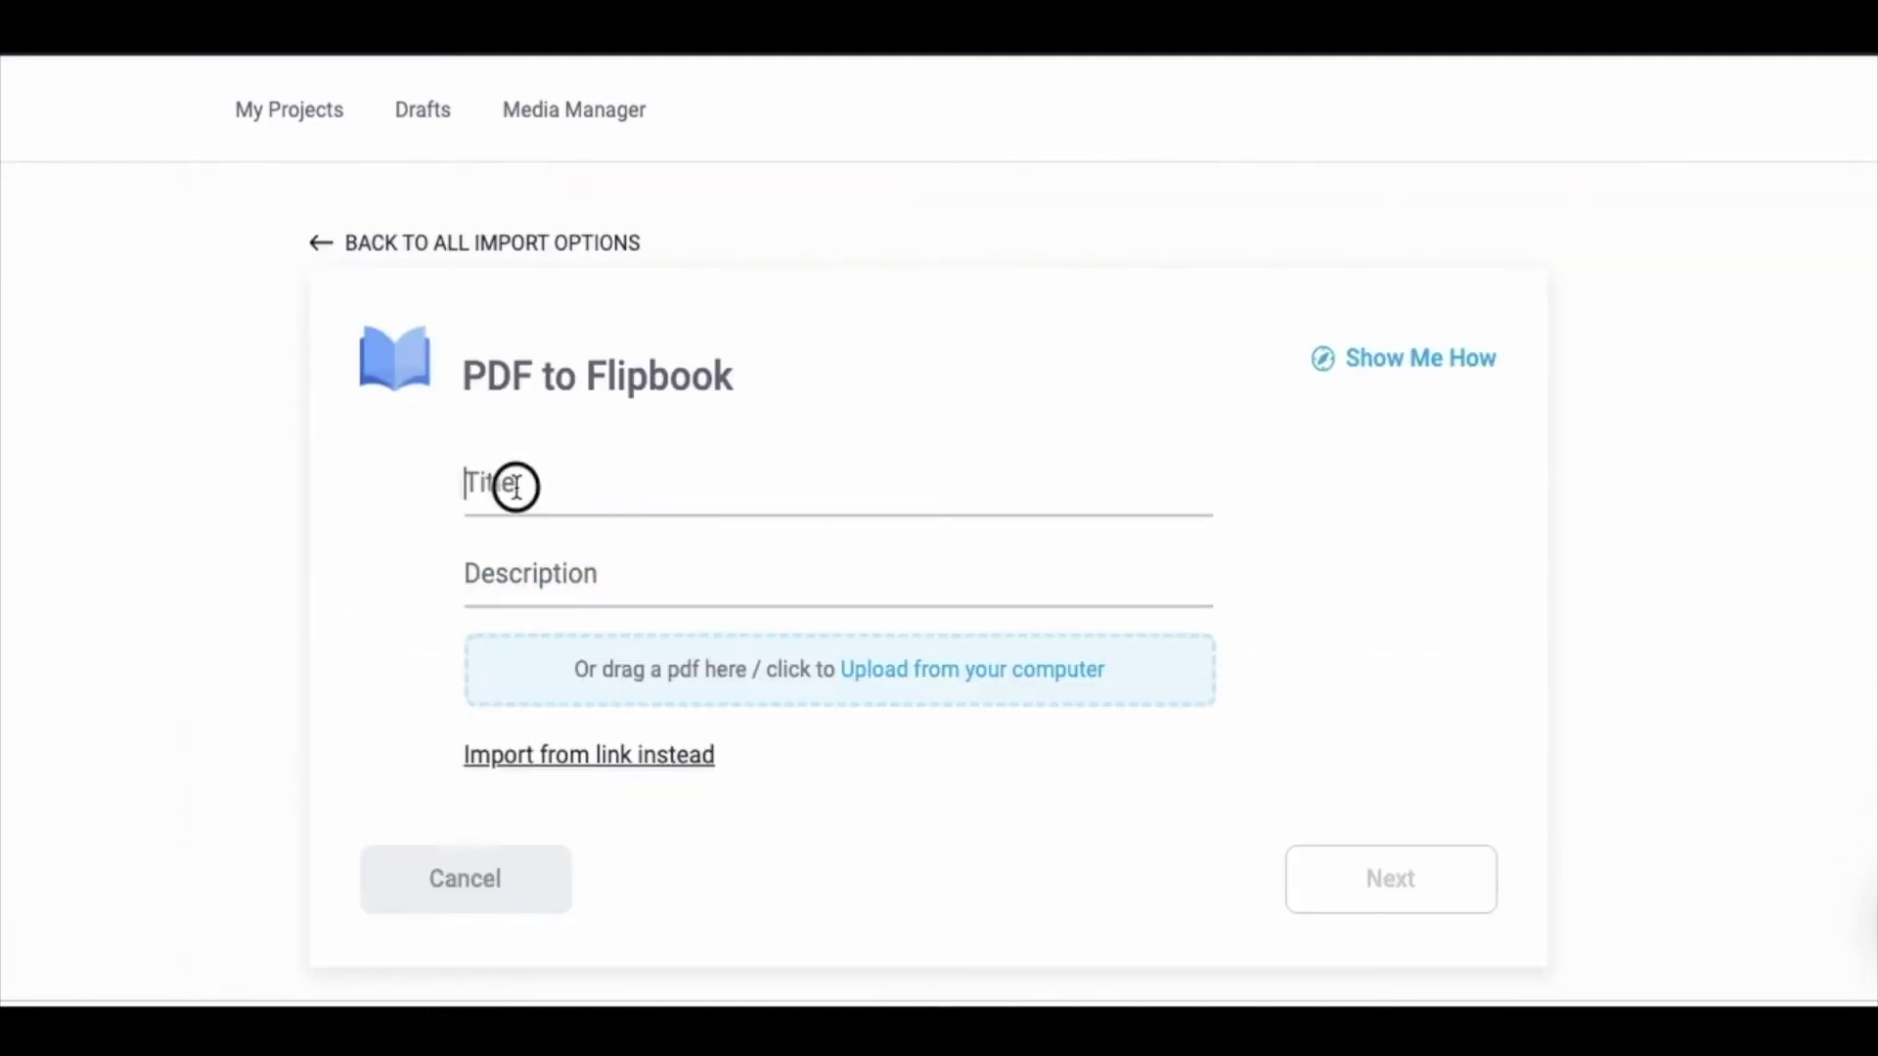
pyautogui.write('Ll')
pyautogui.write('berated World')
pyautogui.moveTo(143, 1007); pyautogui.dragTo(697, 678)
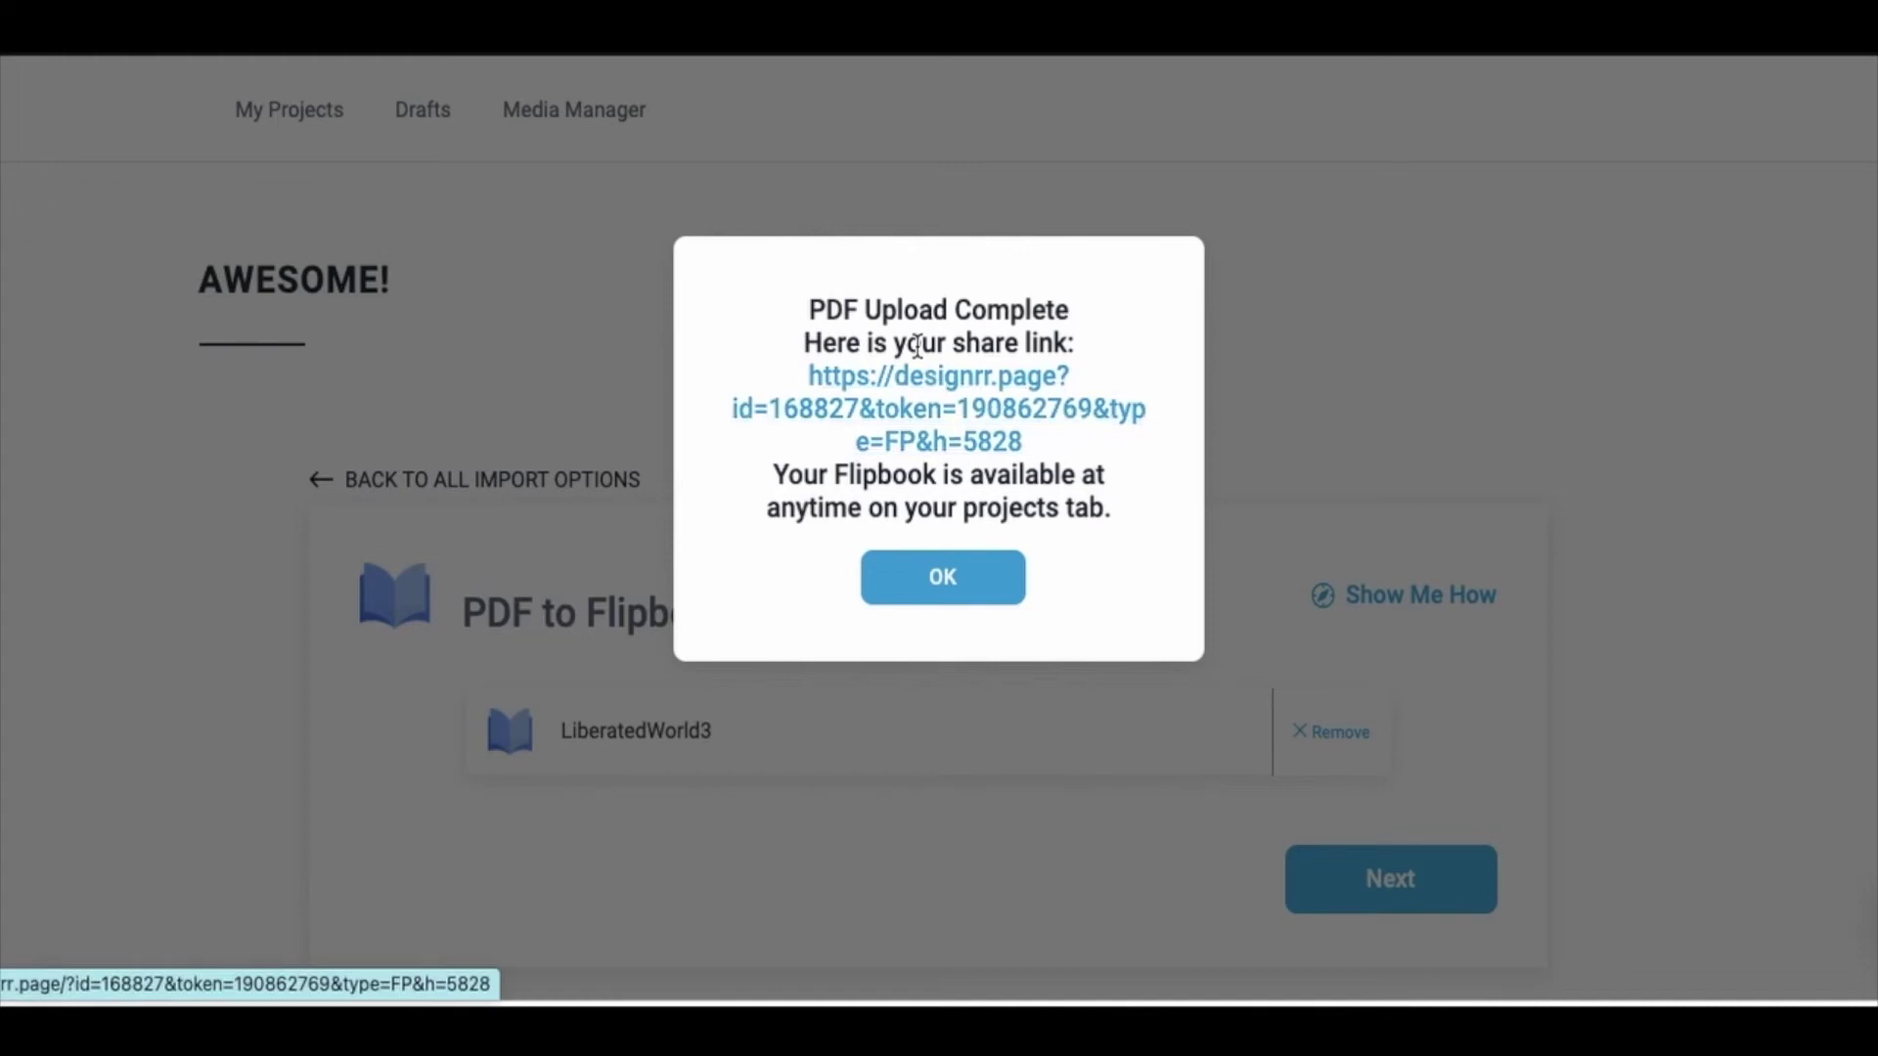
pyautogui.click(933, 413)
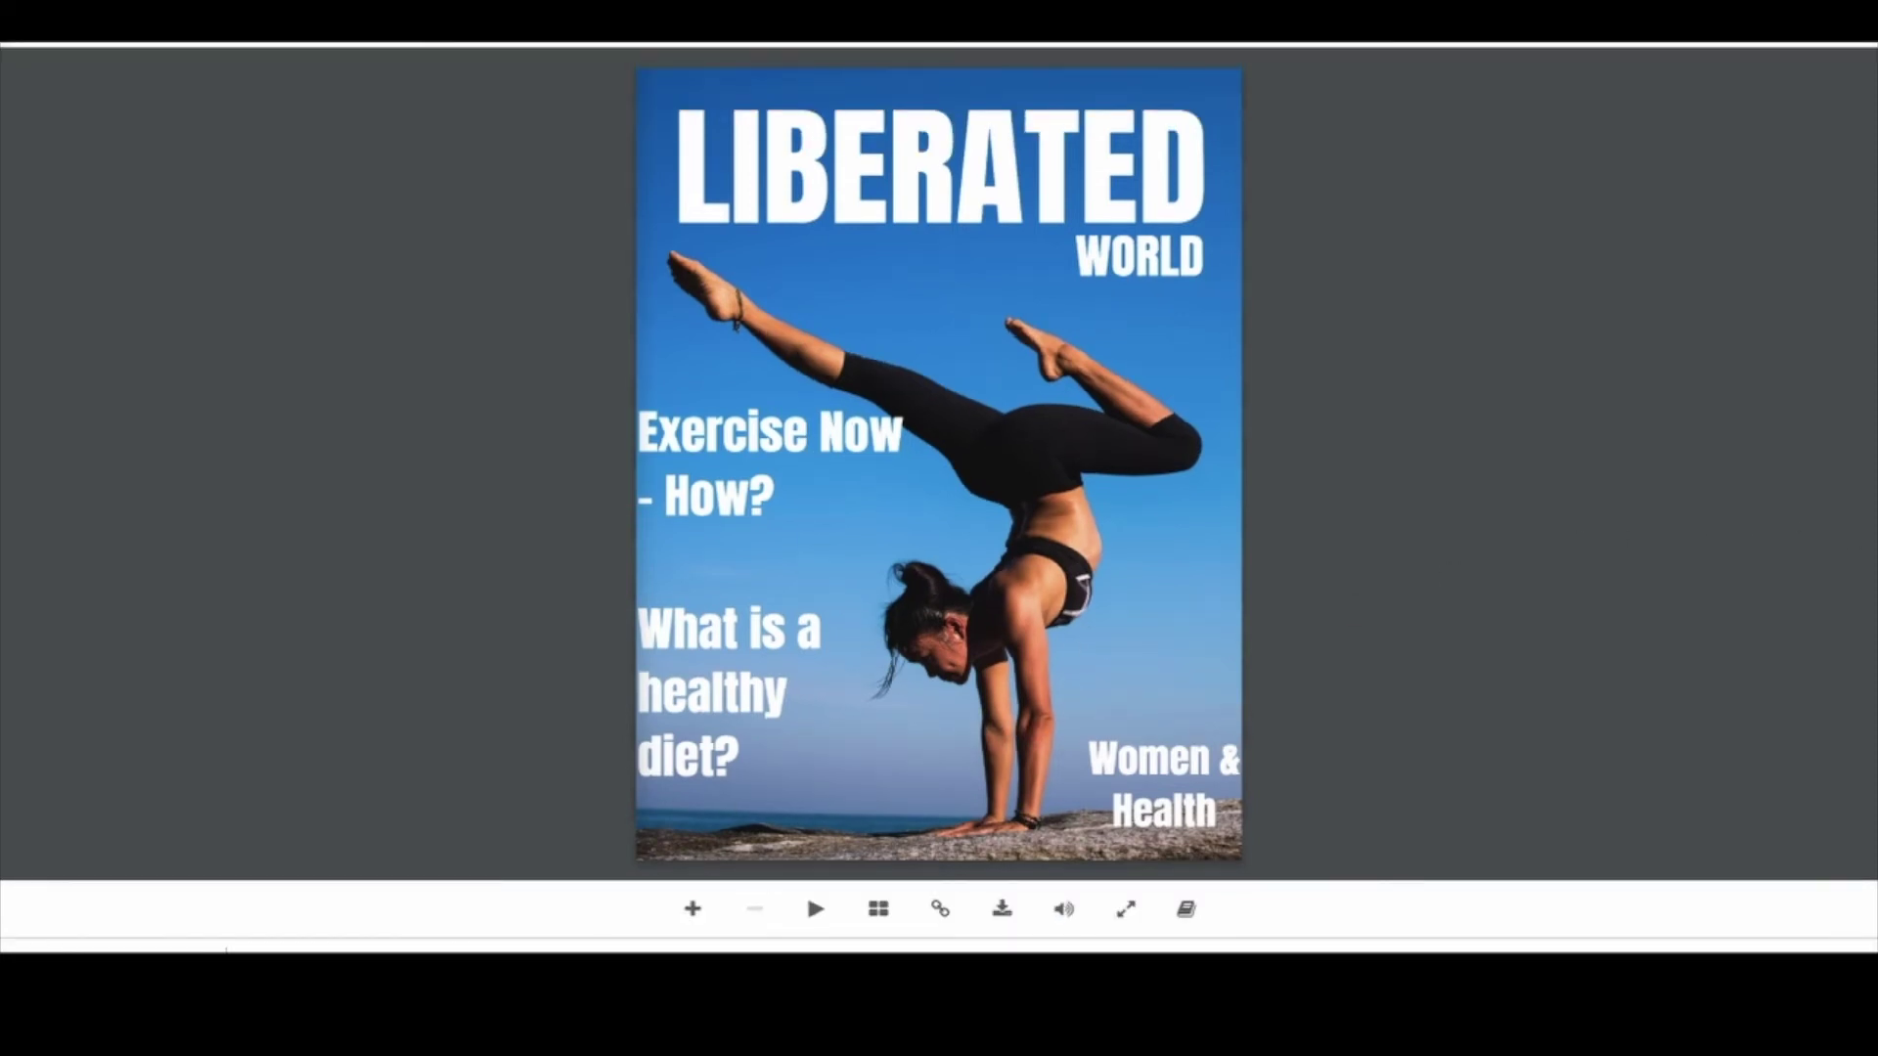
# Page through the Movember and diabetes spreads in full screen, then start automatic page turning
pyautogui.press('Right')
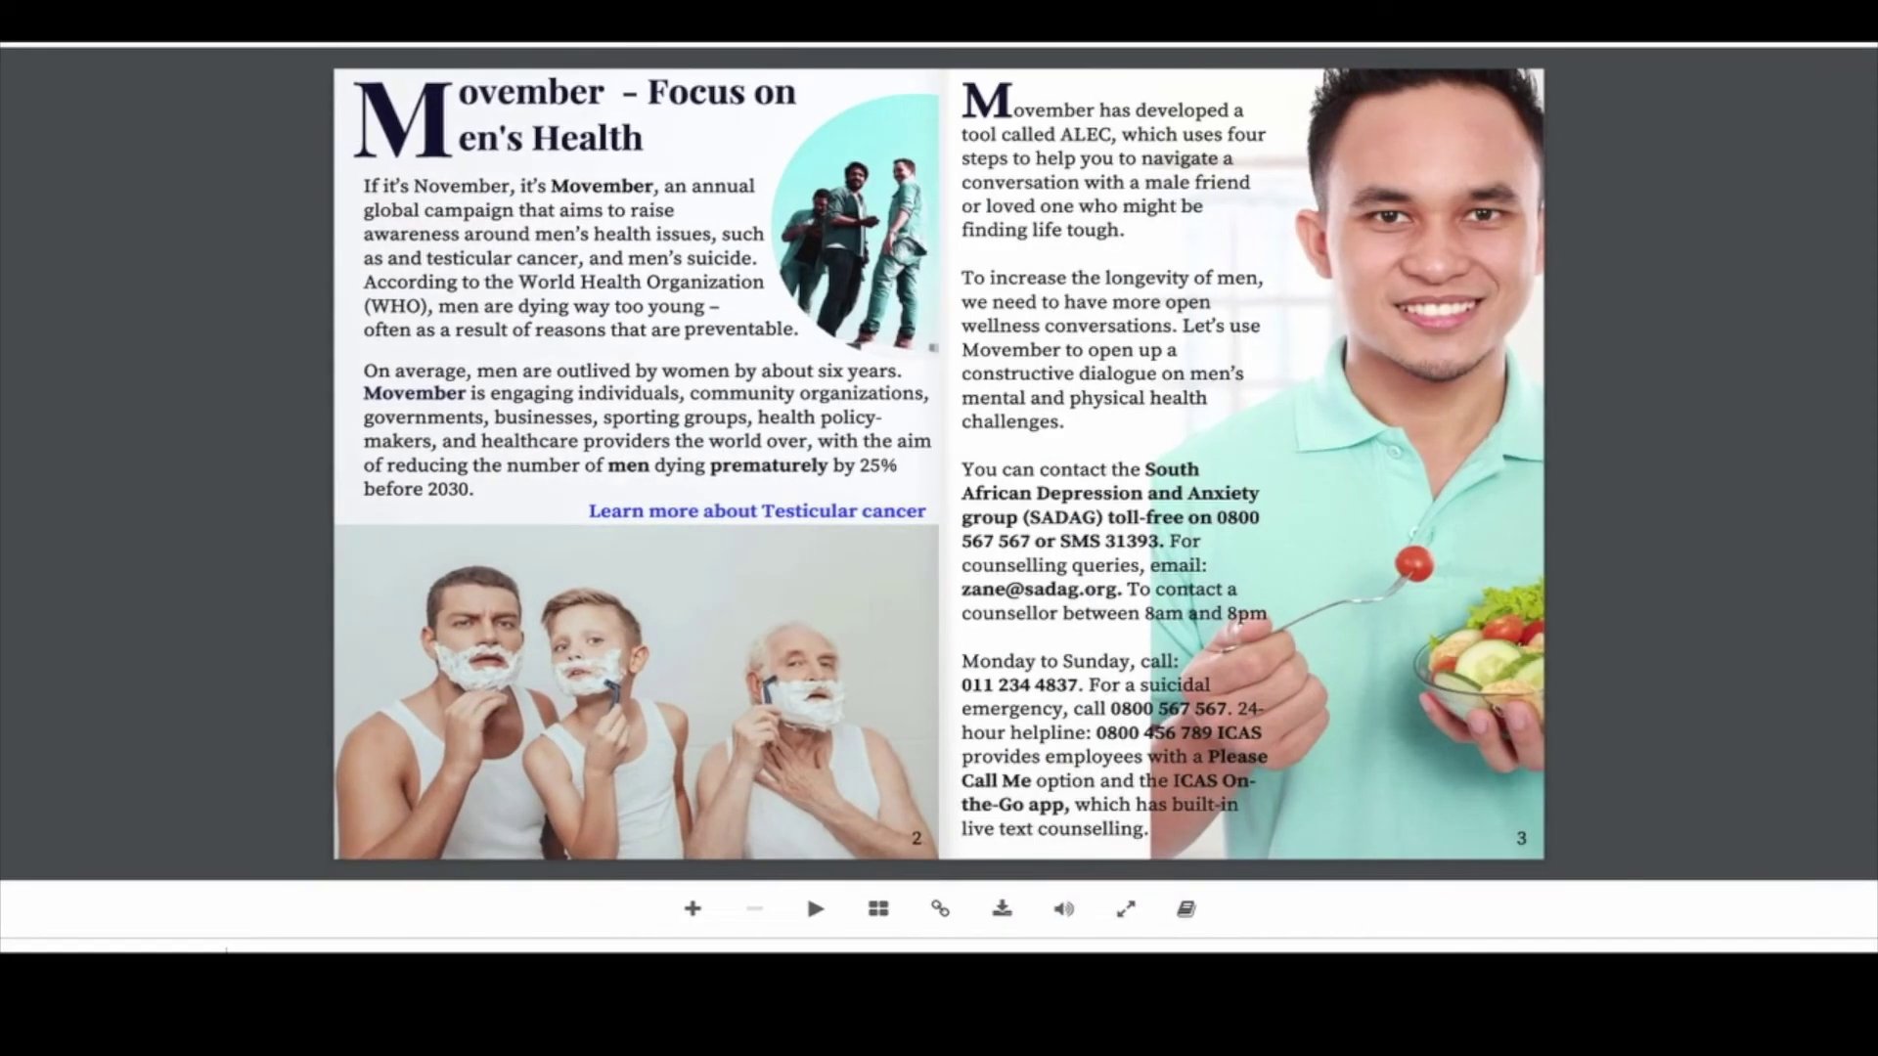
pyautogui.press('Right')
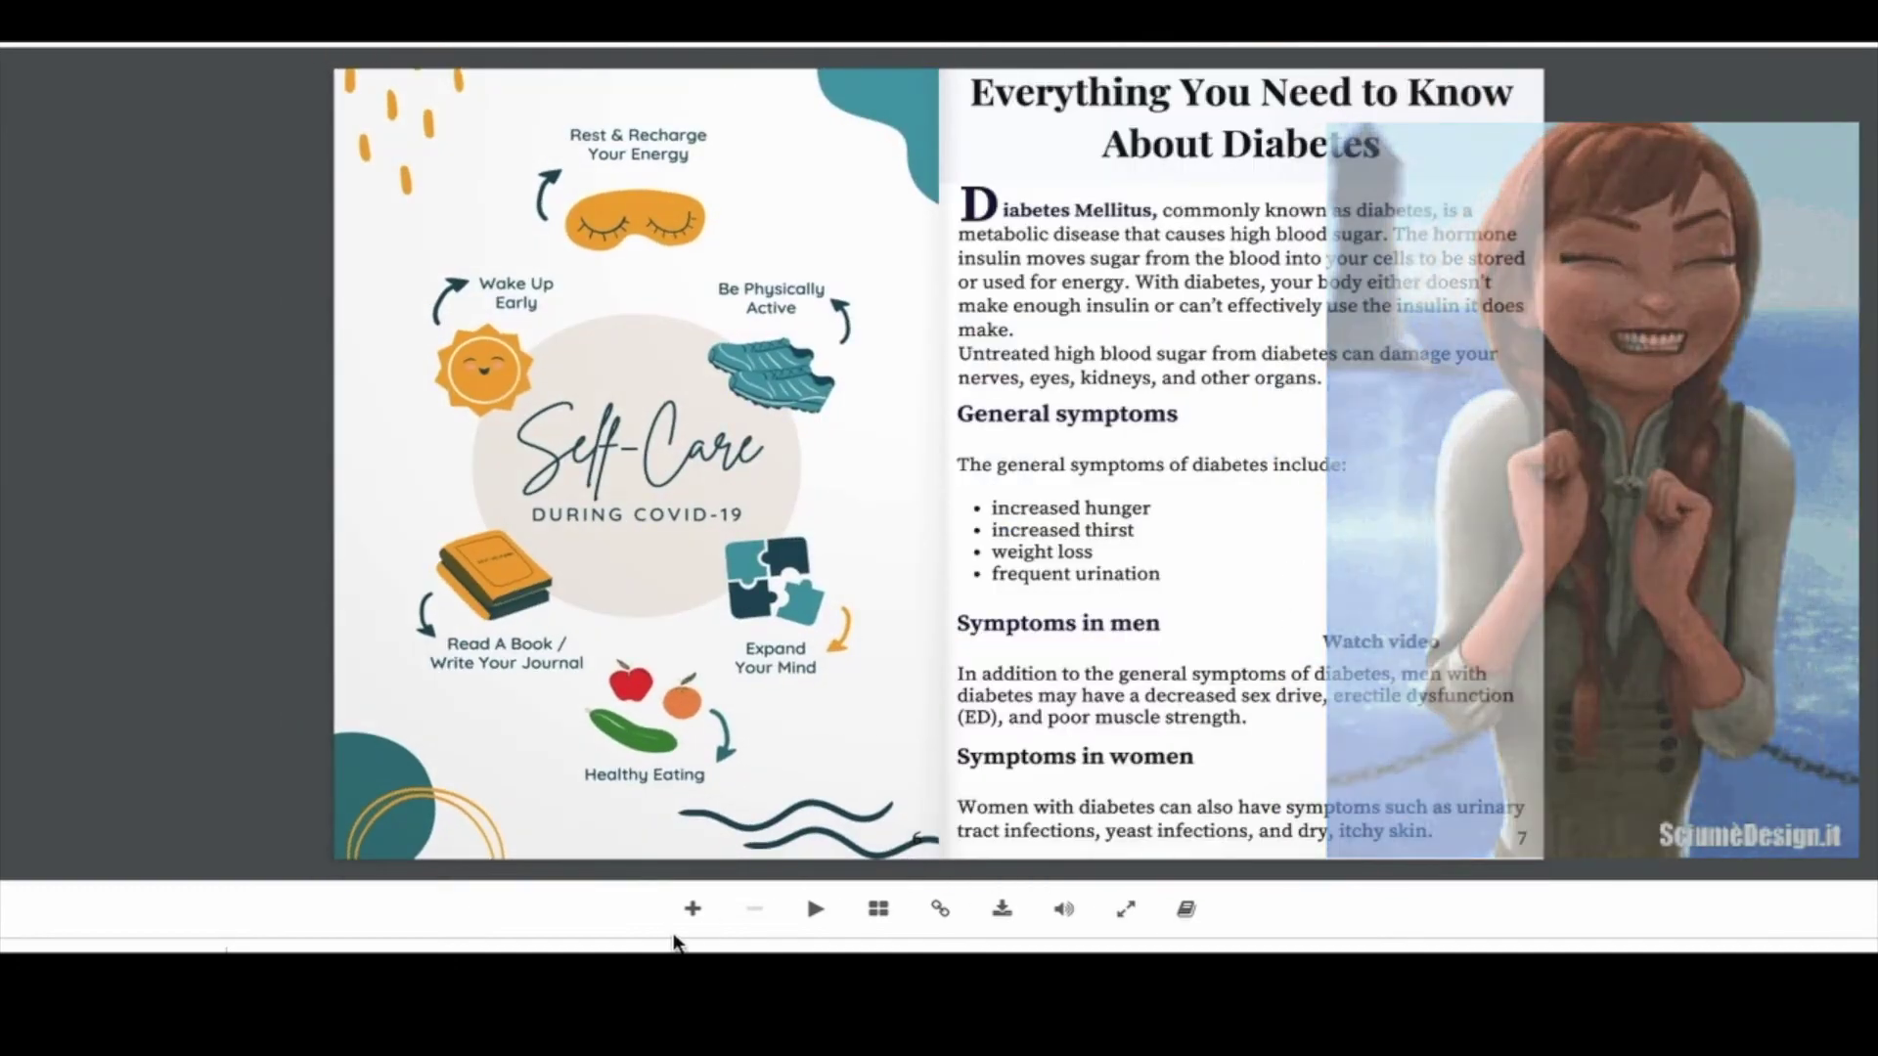
pyautogui.click(1129, 915)
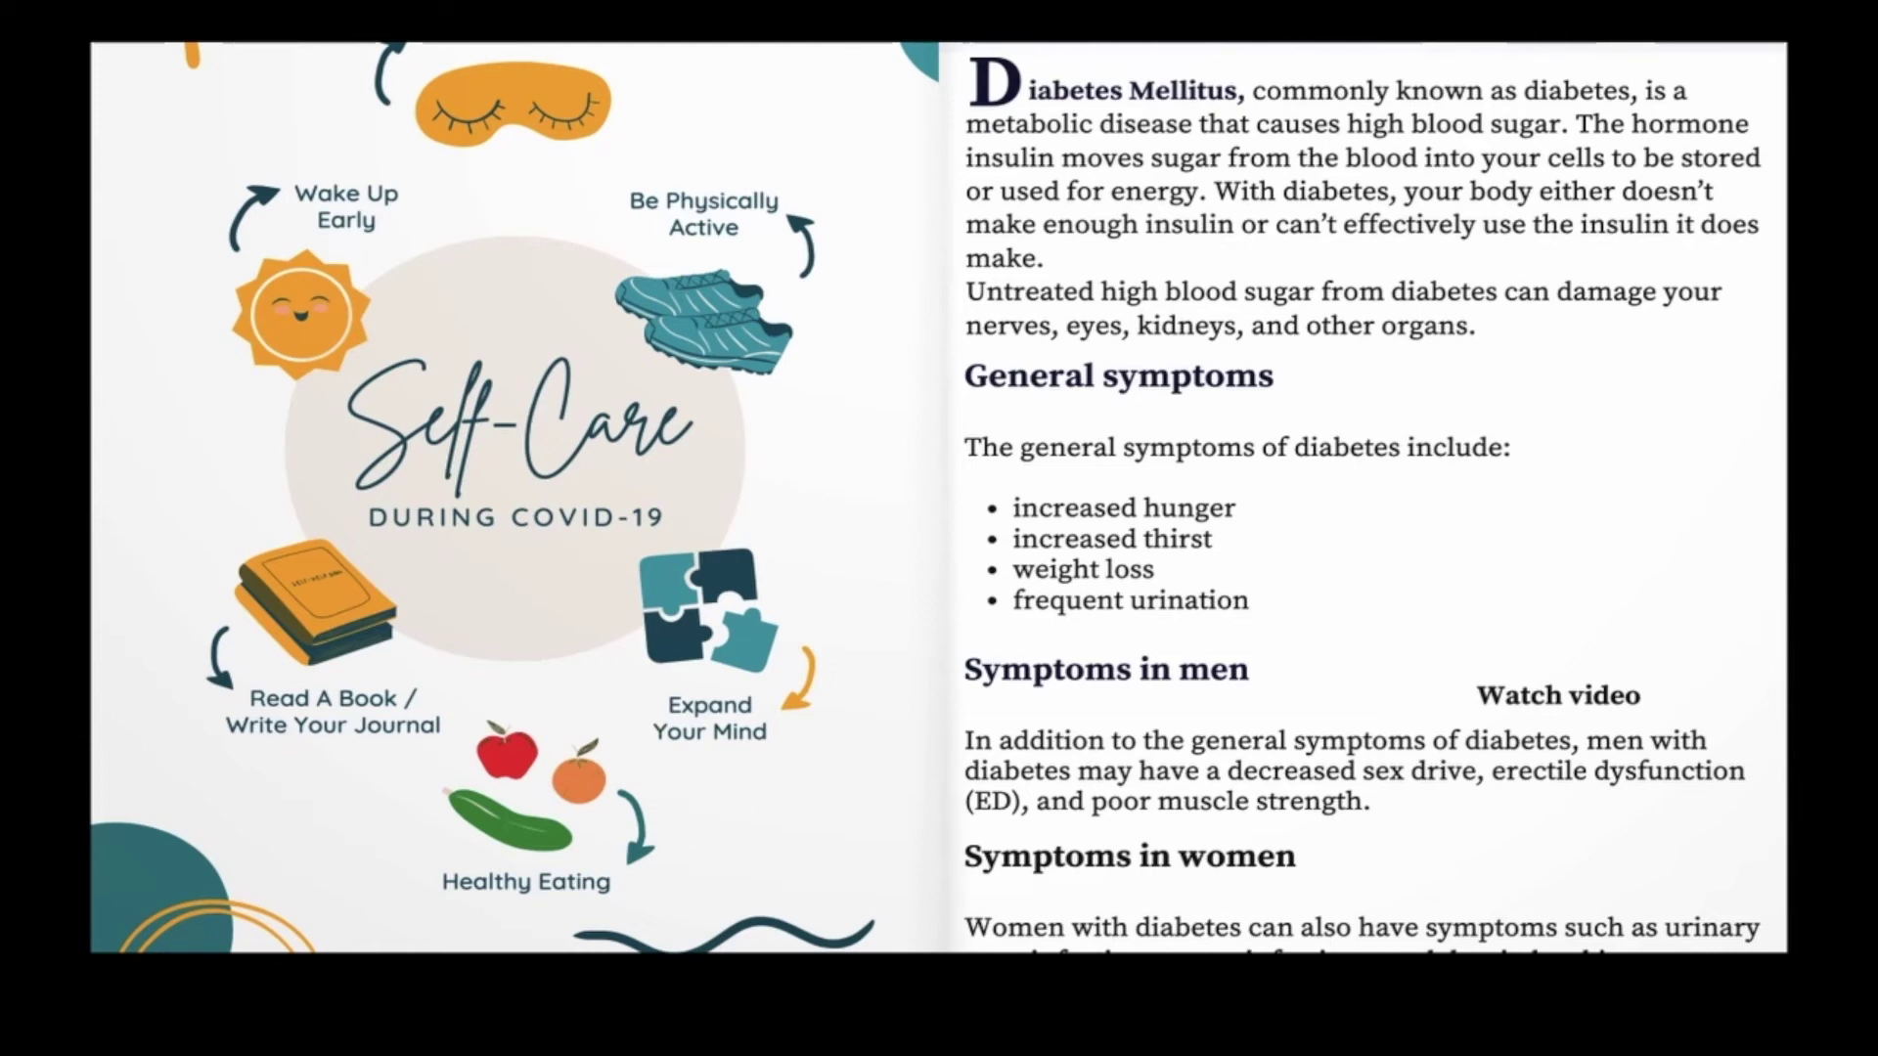
pyautogui.press('Right')
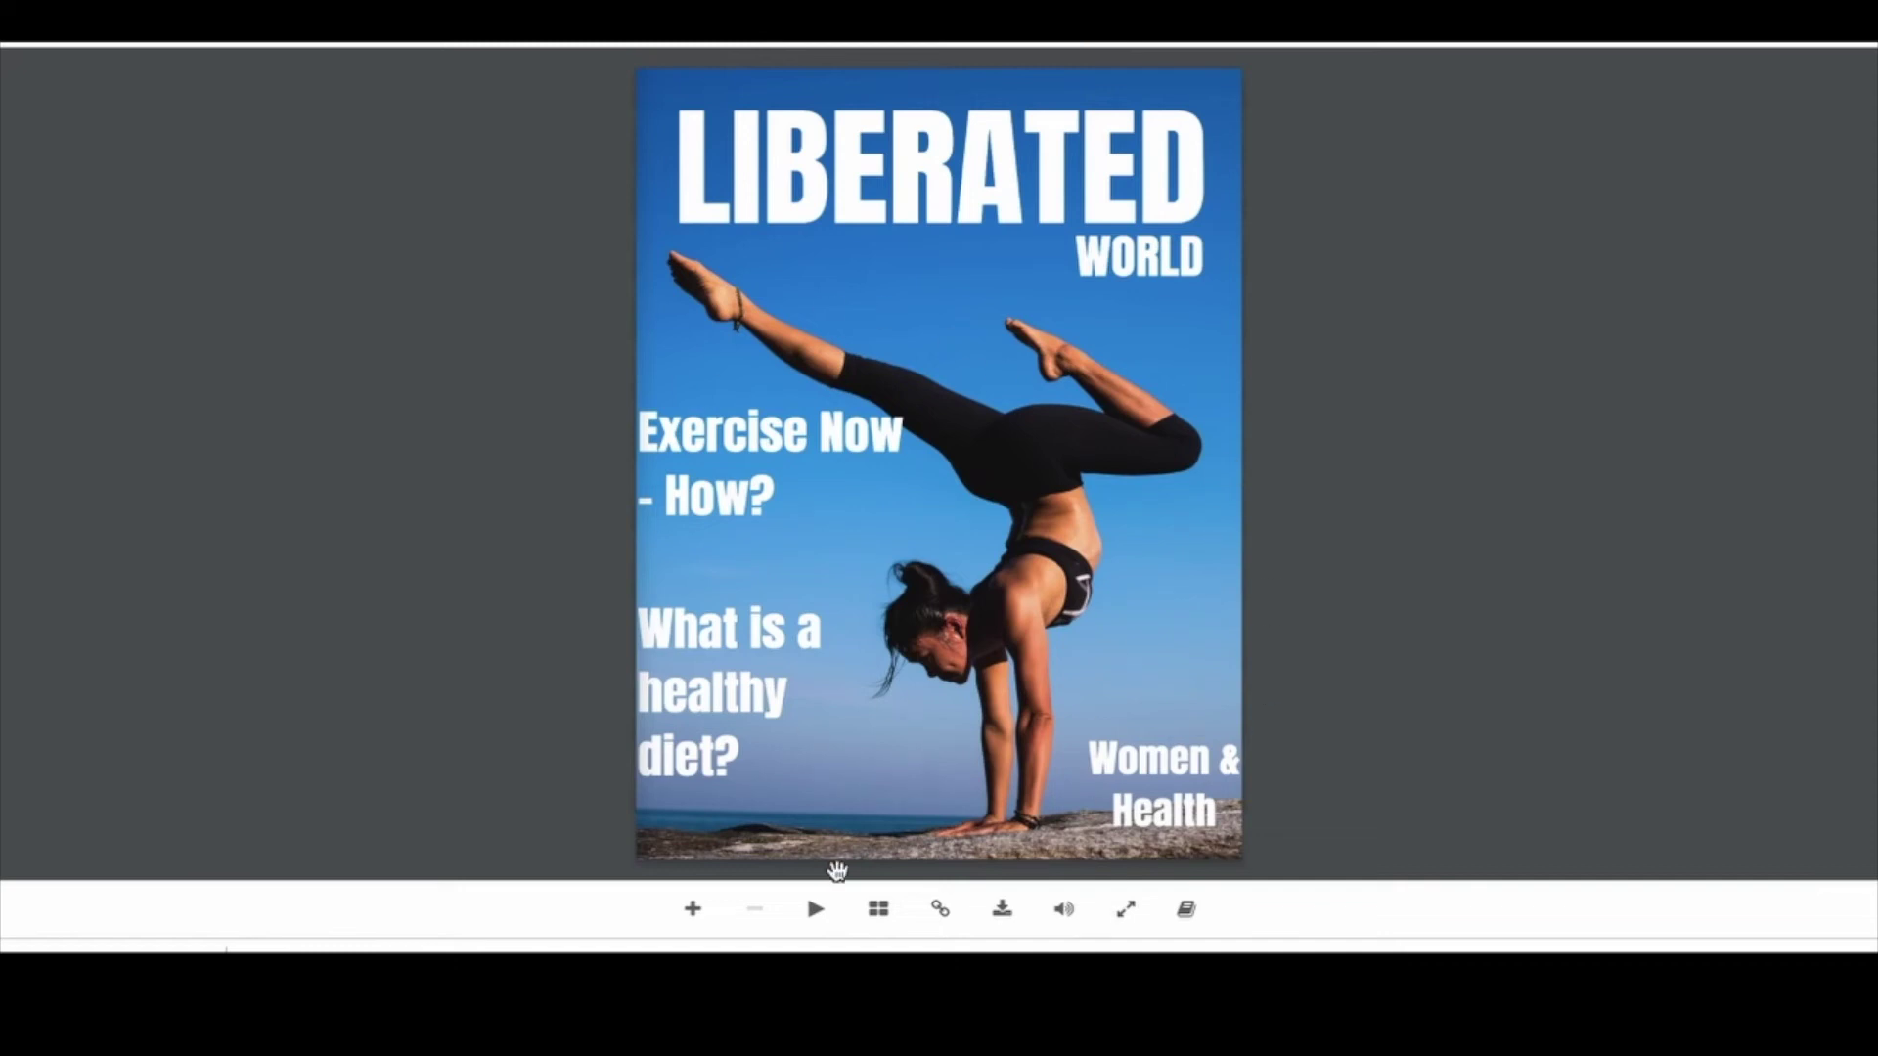
pyautogui.click(813, 913)
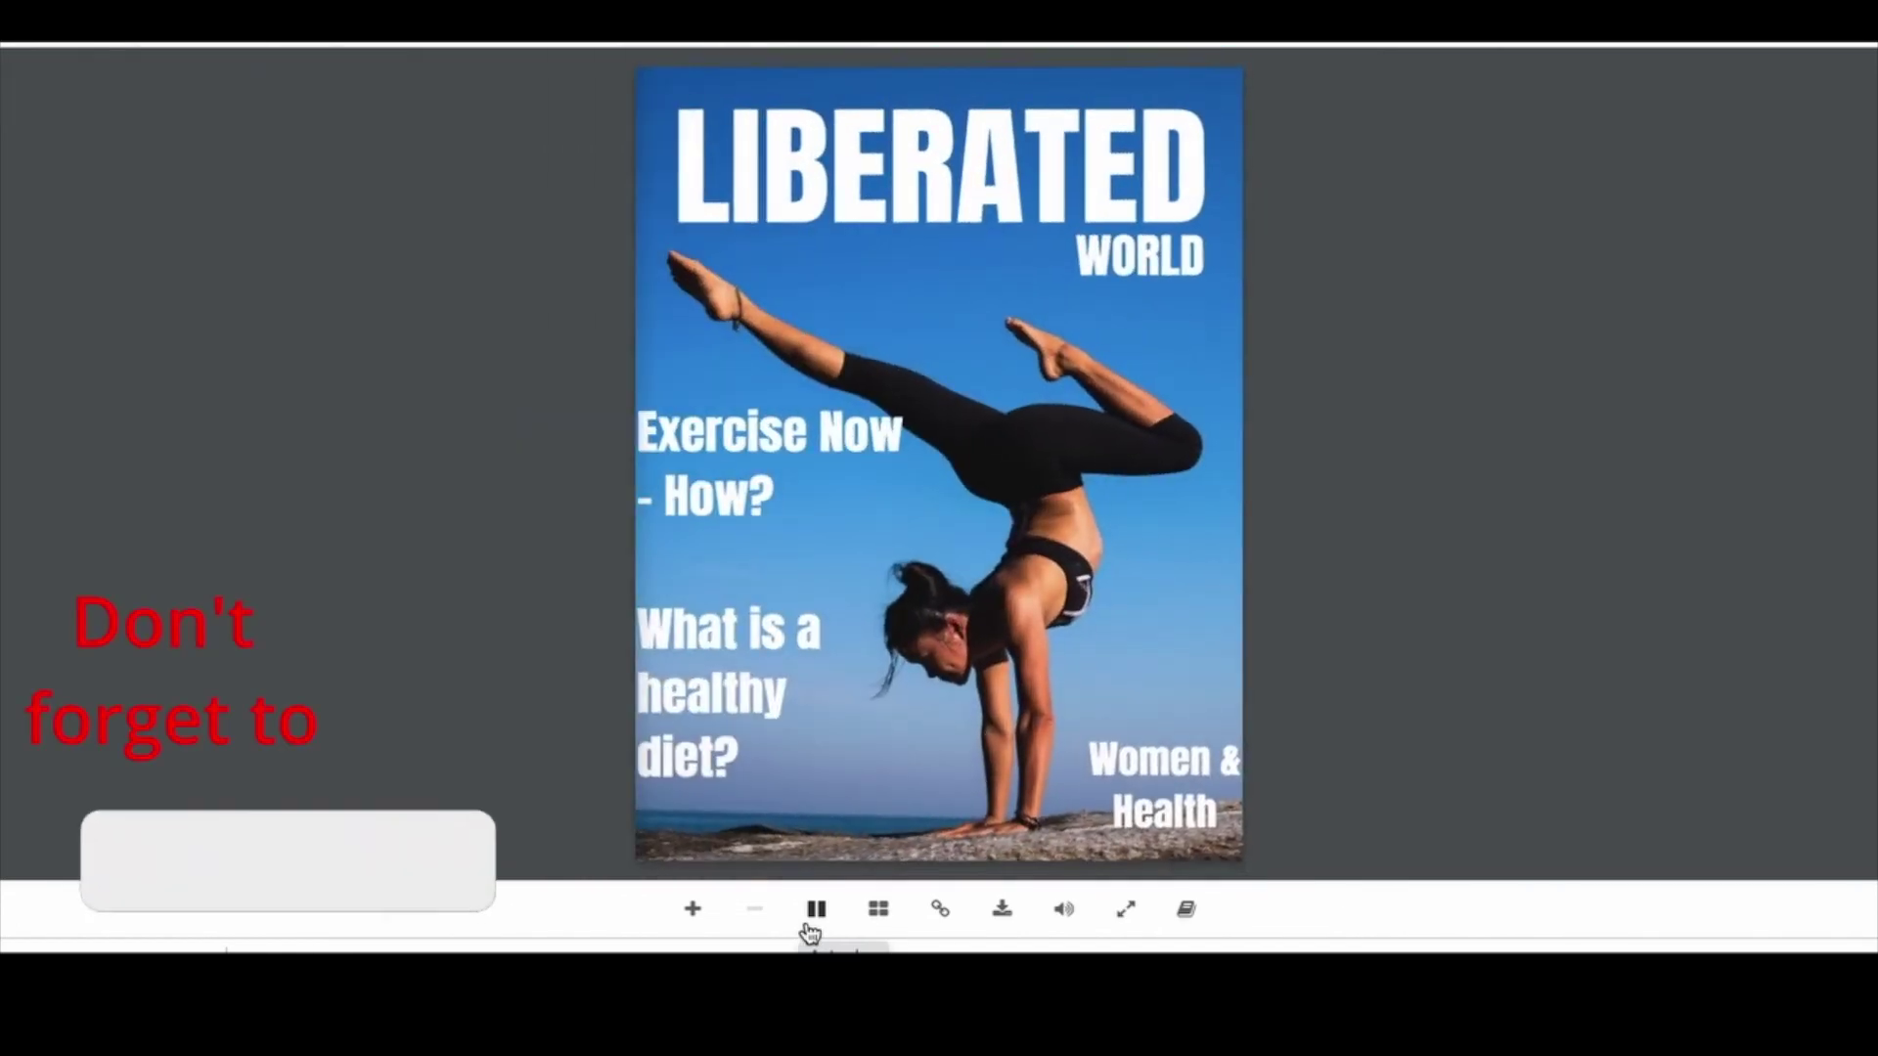
# Pause the flipbook's automatic page turning so the Liberated World cover stays on screen
pyautogui.click(820, 925)
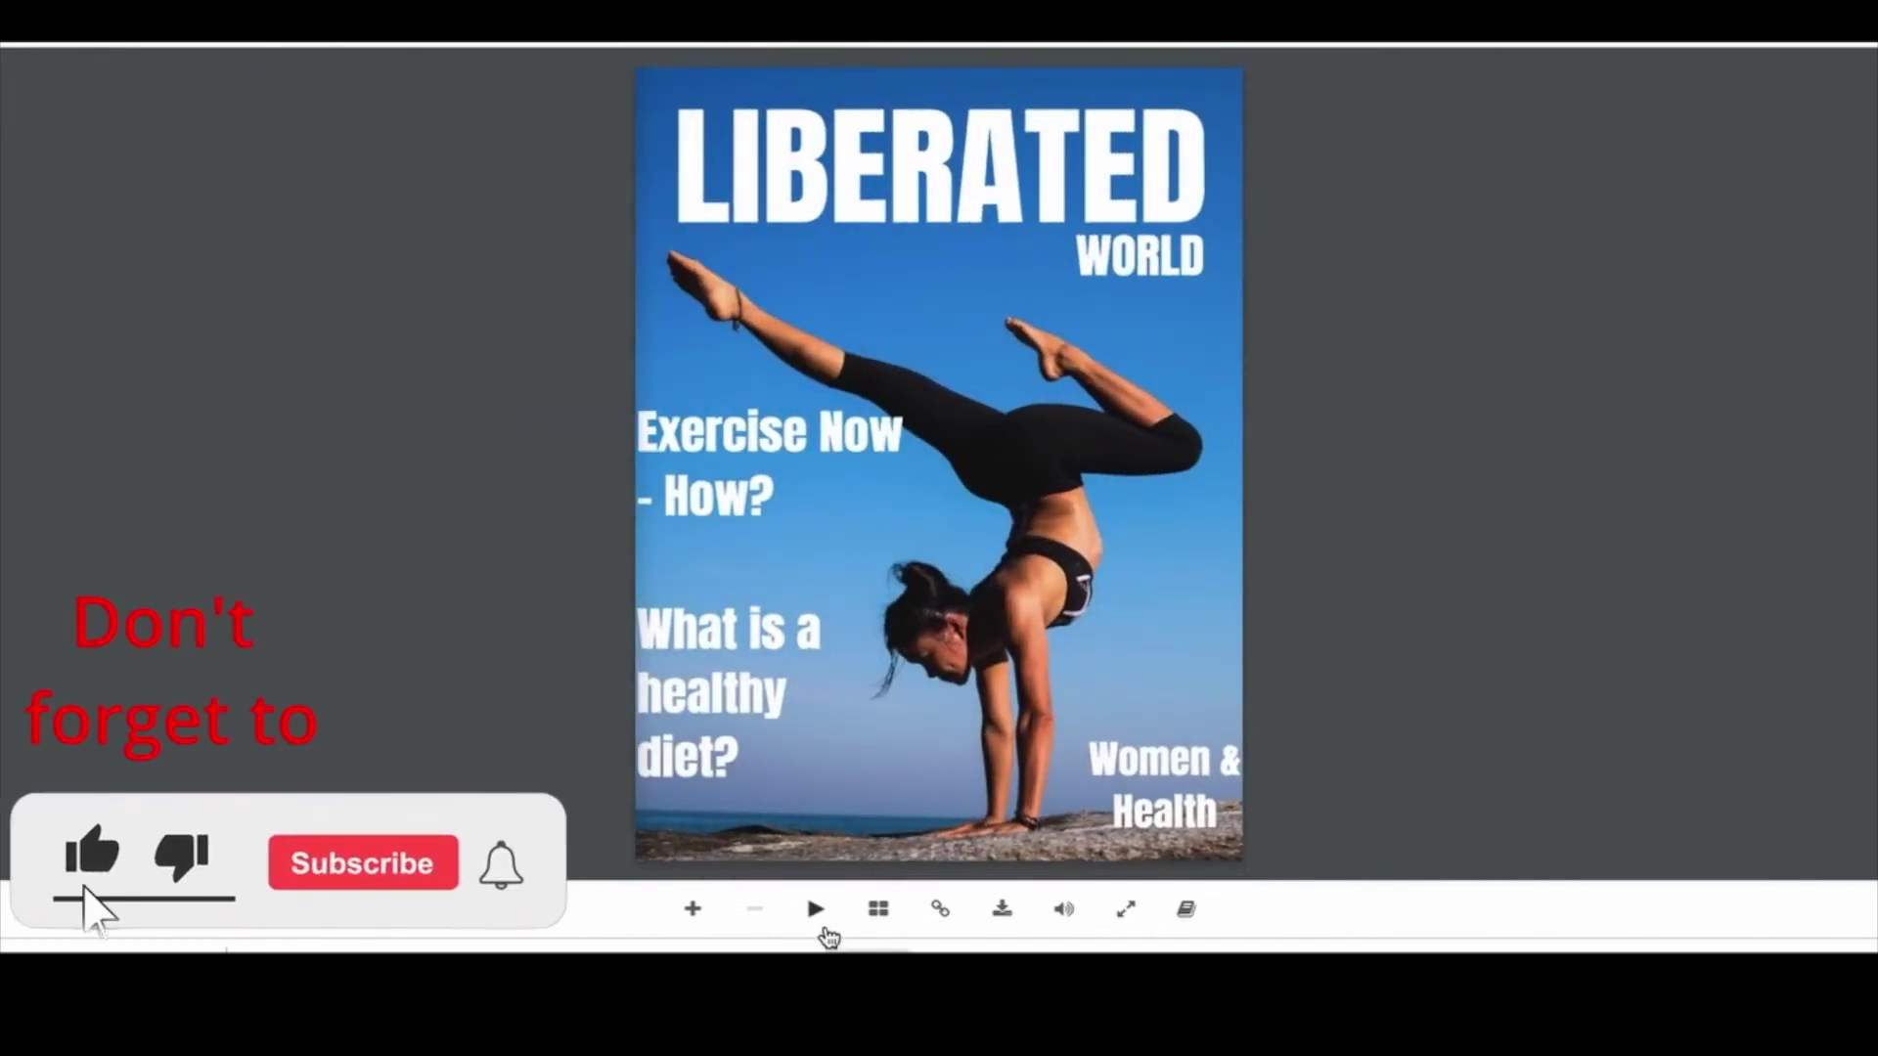